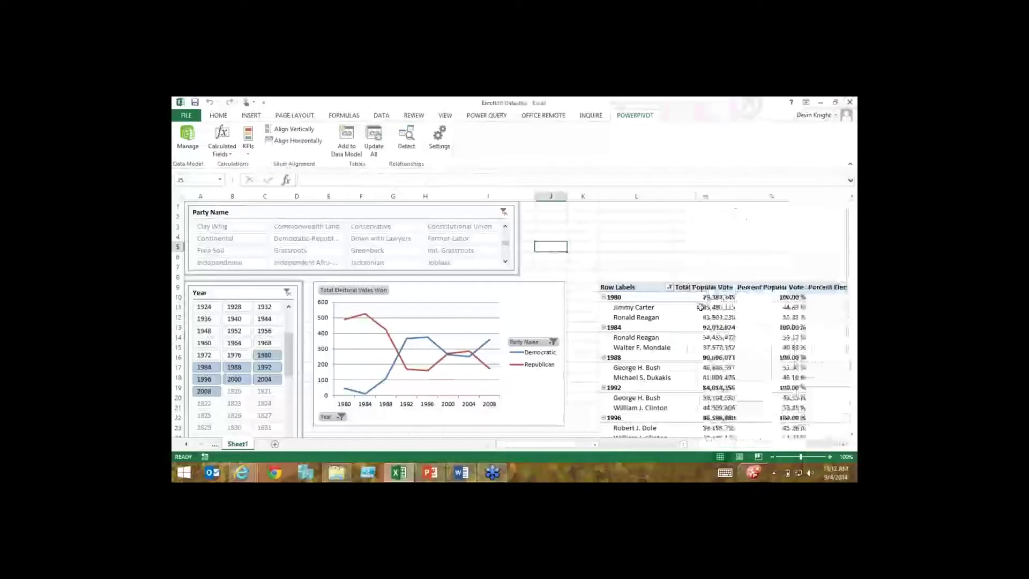
Select Ronald Reagan's 1980 Total Popular Vote value in the PivotTable to view the report's fields
mouse_move(713, 317)
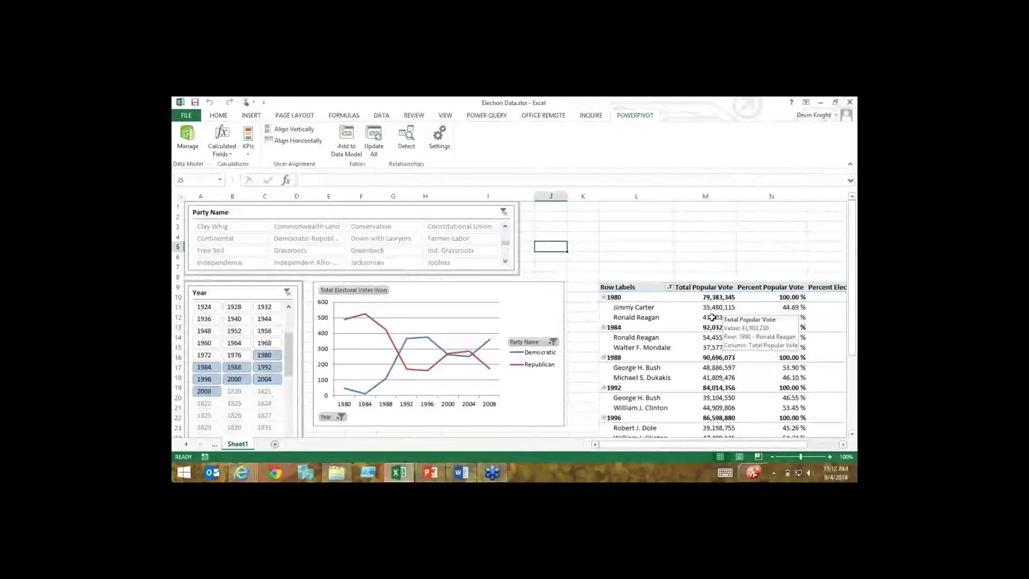
left_click(717, 317)
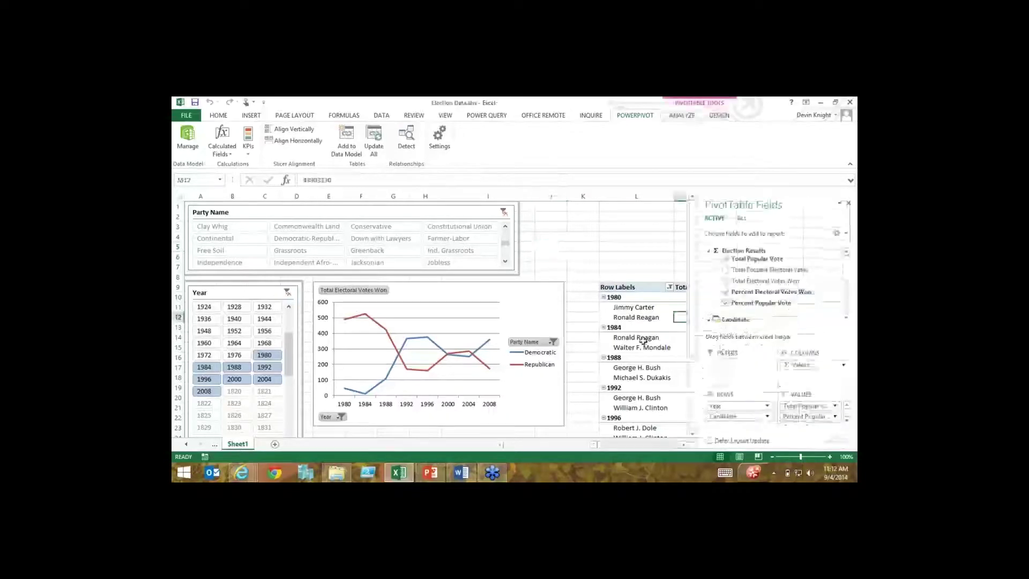
left_click(592, 315)
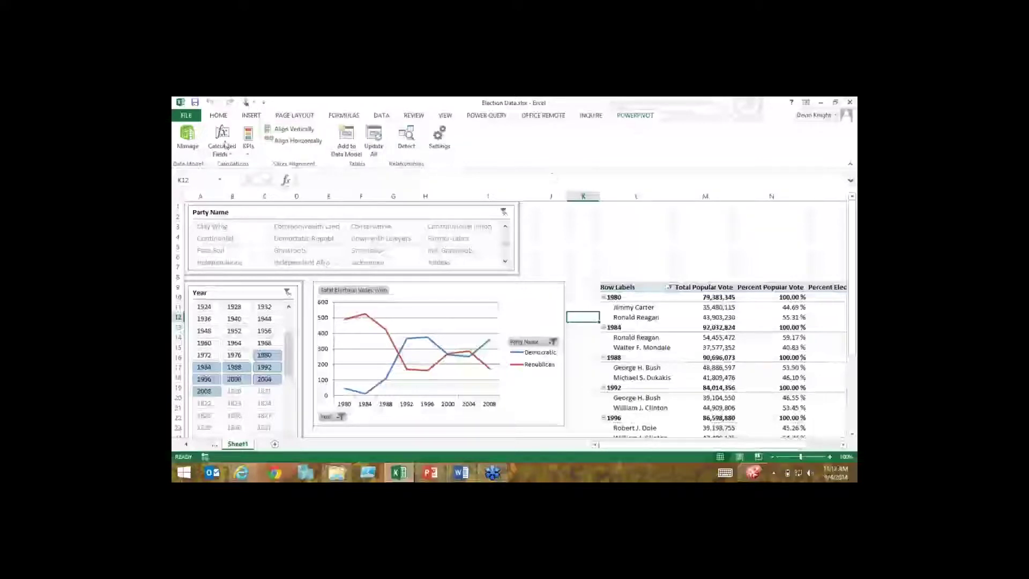
Open the Power Pivot data model and spread out the Political Party, Candidate and Election Results tables in the diagram
left_click(183, 142)
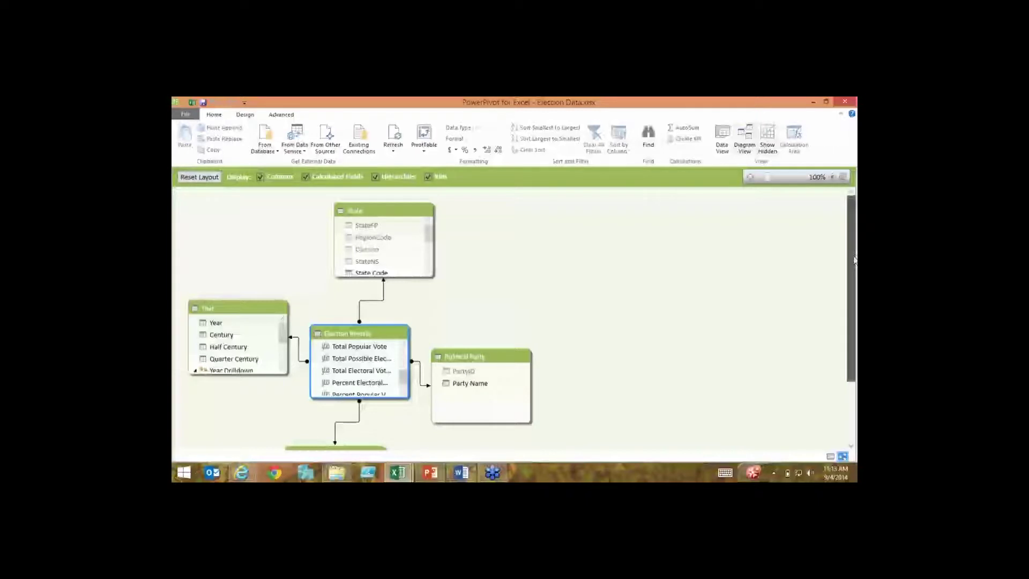
left_click_drag(855, 260, 835, 320)
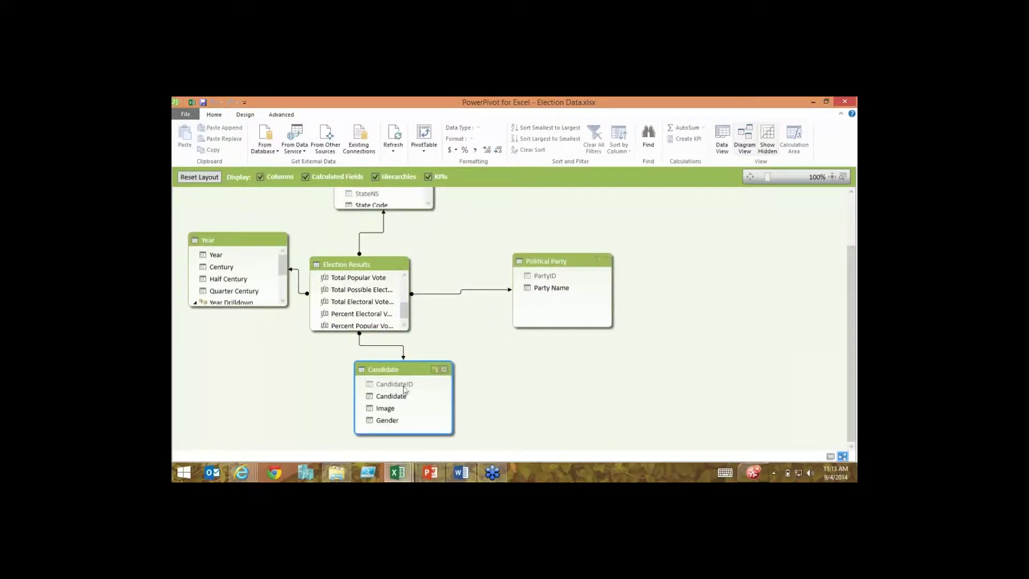
left_click(852, 218)
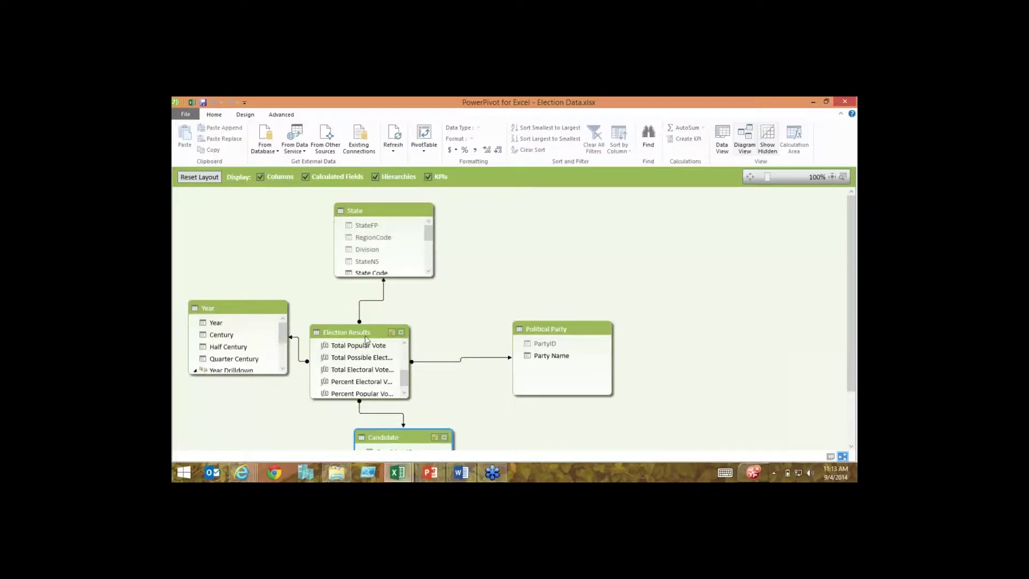
left_click_drag(367, 336, 406, 332)
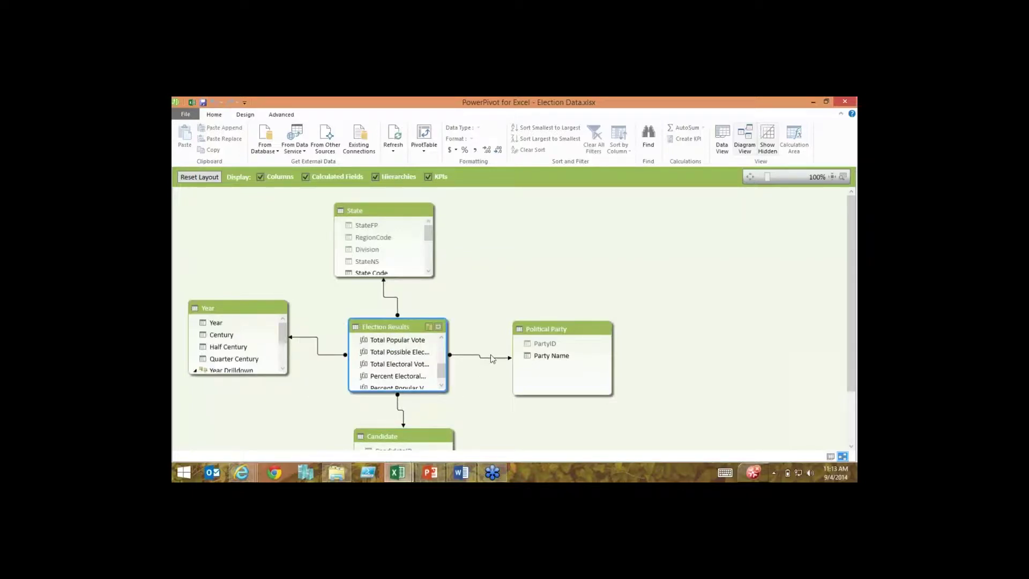
Examine which columns relate Election Results to the Political Party, State and Year tables, including the Year relationship's settings
left_click(490, 357)
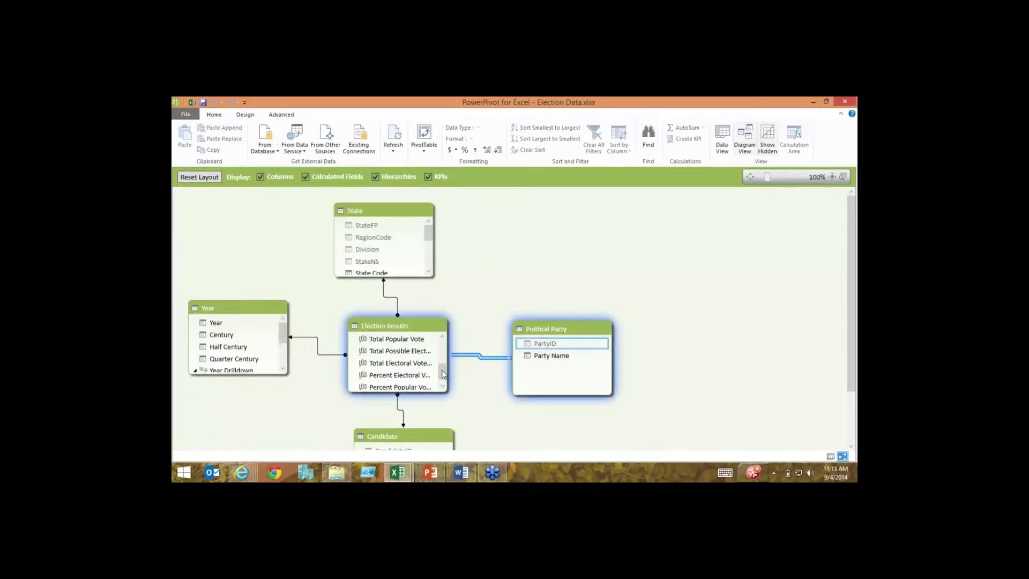
scroll(444, 374, "up", 5)
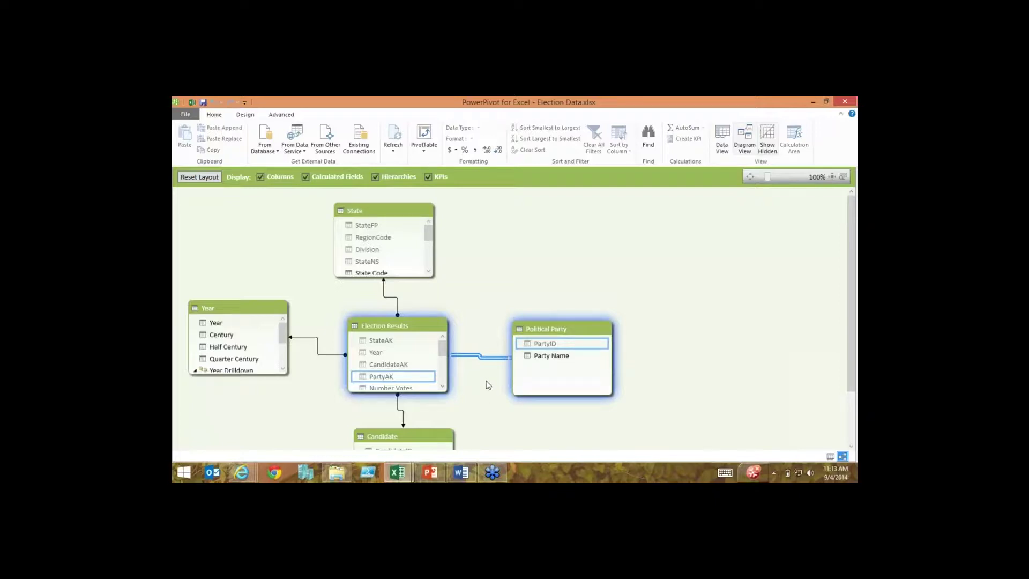
left_click(393, 302)
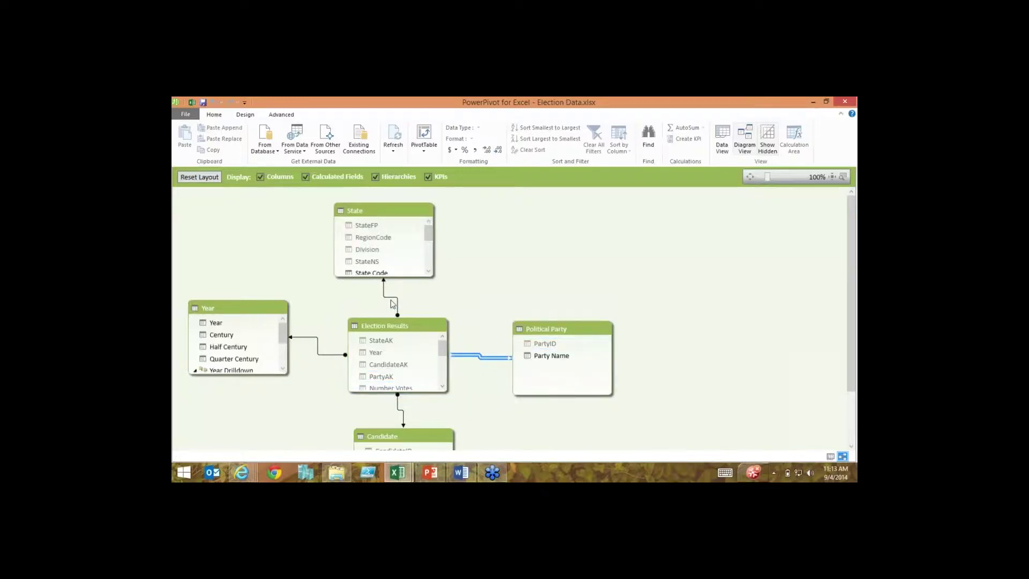
left_click(391, 296)
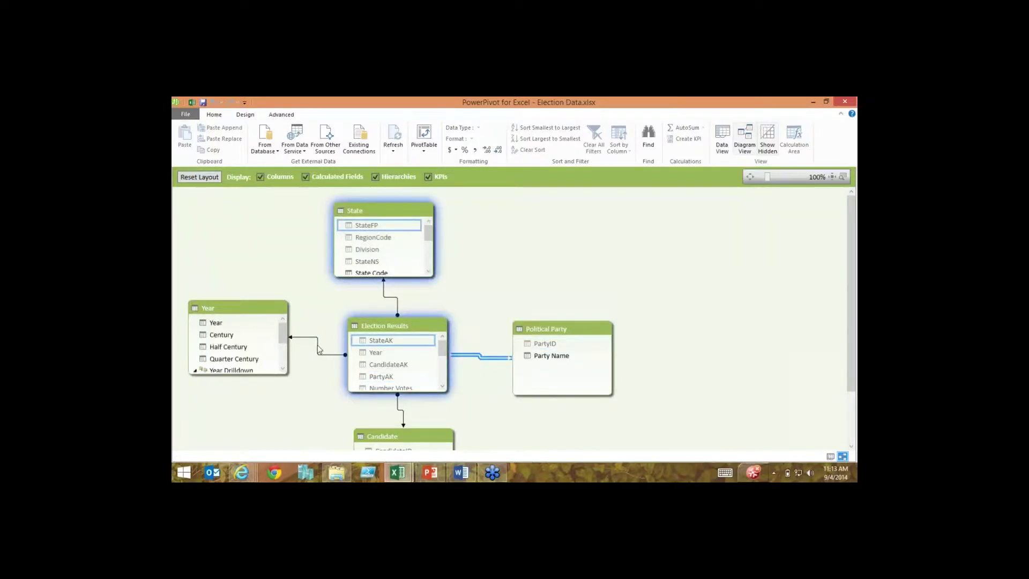
left_click(319, 349)
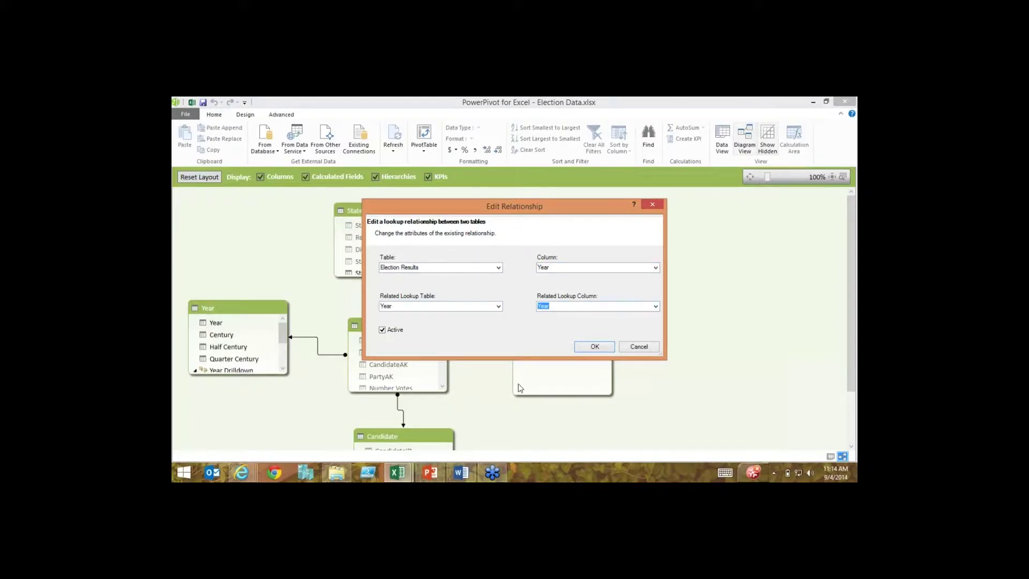
left_click(651, 350)
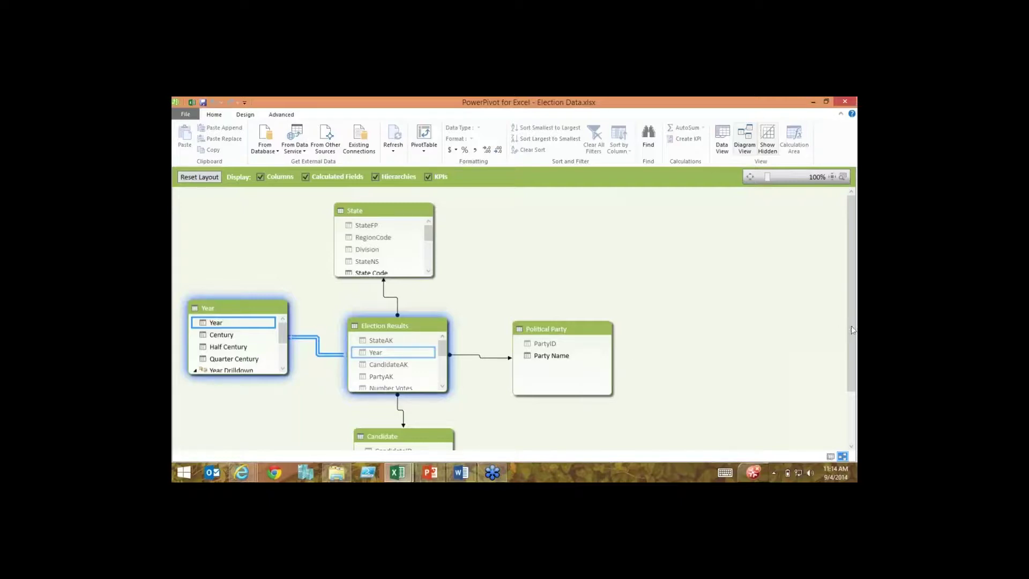
Examine the columns and drilldown hierarchies of the Year and State tables in the diagram
mouse_move(851, 344)
left_mouse_down()
mouse_move(851, 365)
mouse_move(849, 337)
left_mouse_up()
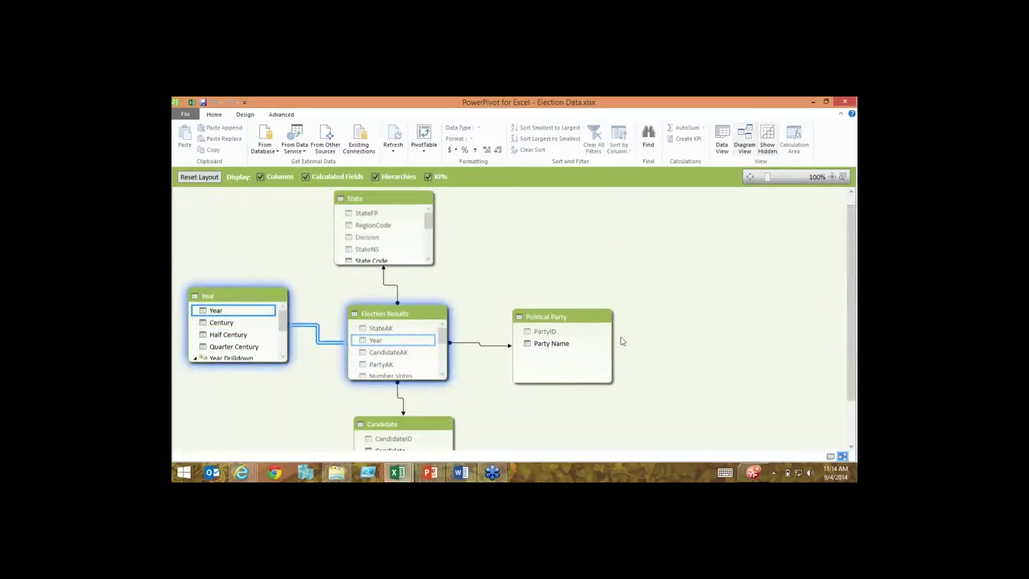
left_click(209, 297)
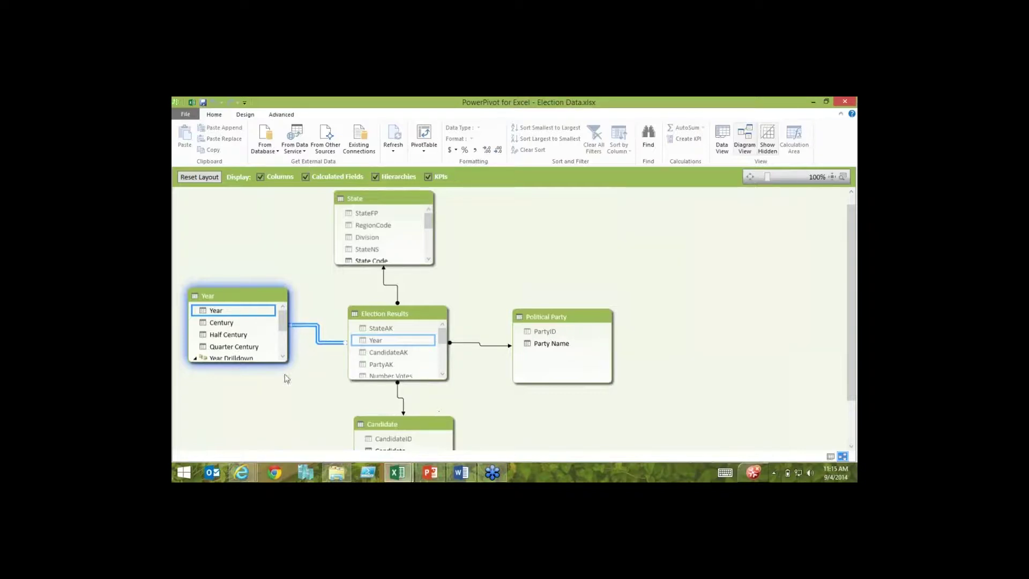
scroll(285, 332, "down", 2)
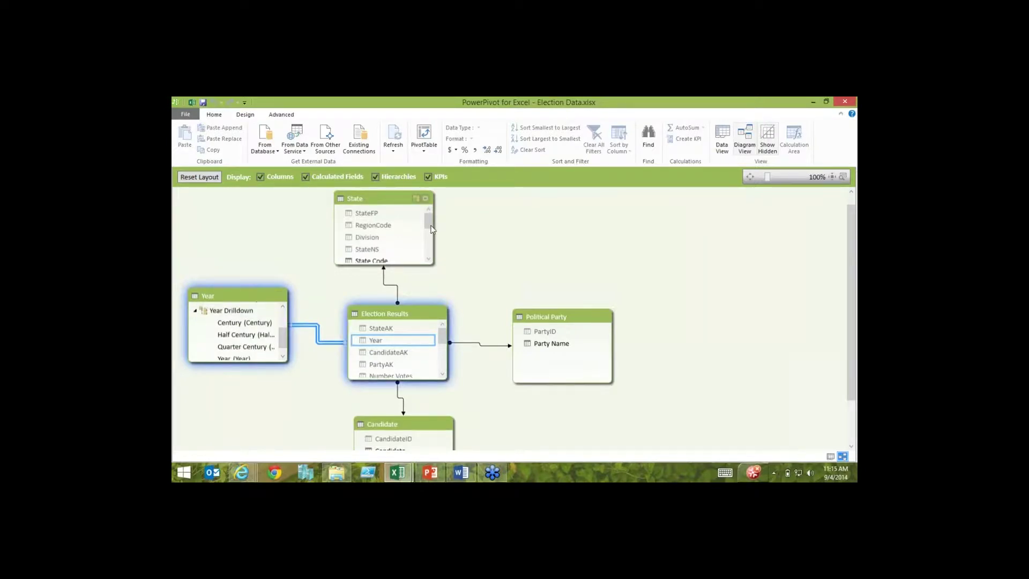
left_click_drag(430, 226, 430, 238)
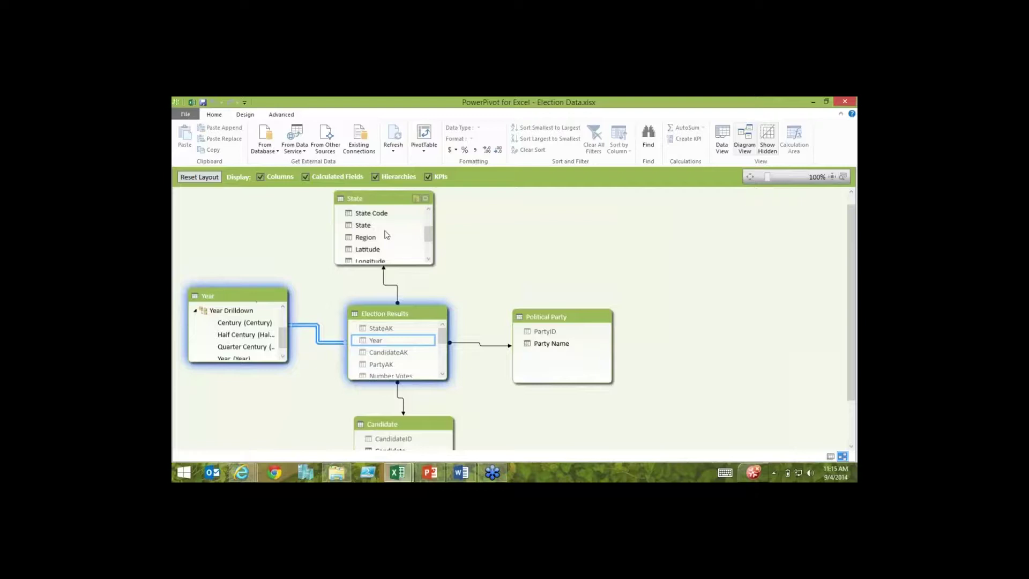
left_click(429, 251)
scroll(430, 247, "up", 1)
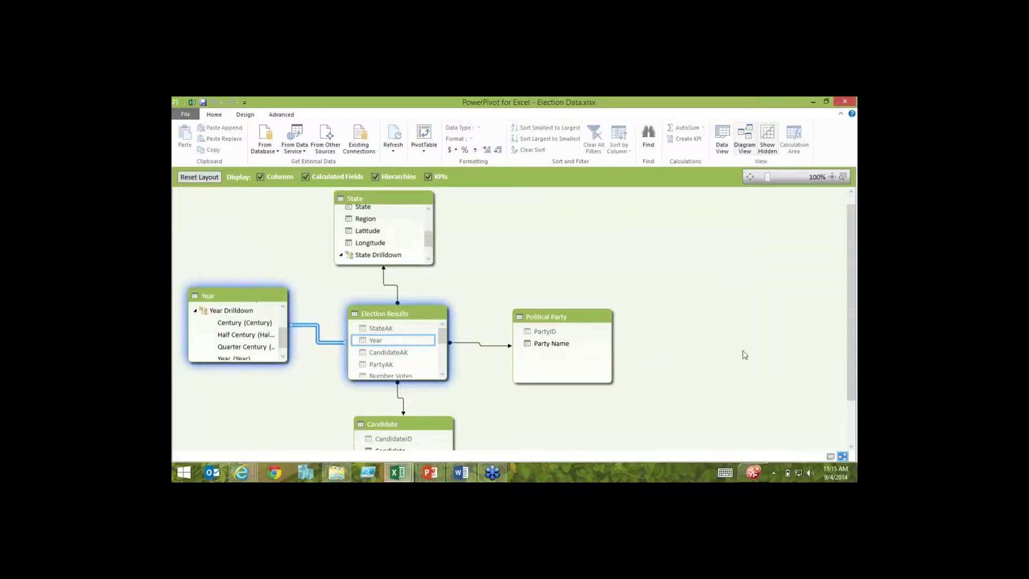
Examine the State table's Default Field Set options and compare them with the columns in the table
left_click(400, 201)
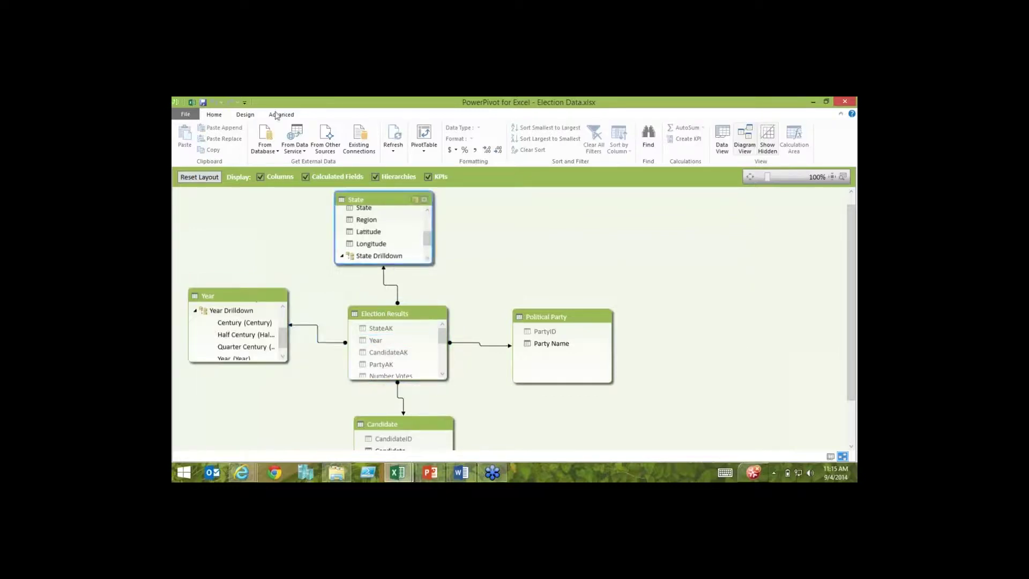
left_click(276, 115)
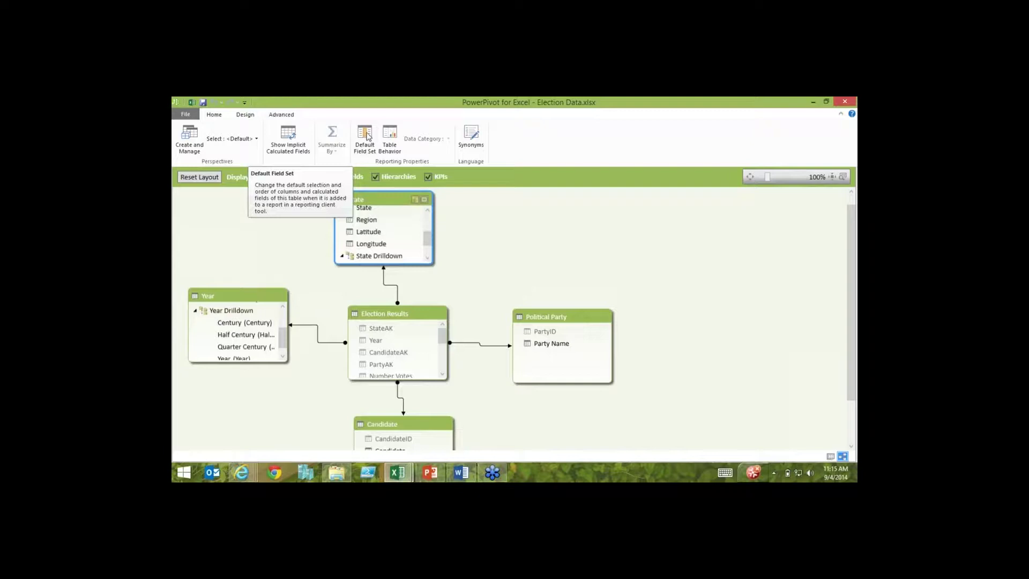
left_click(367, 137)
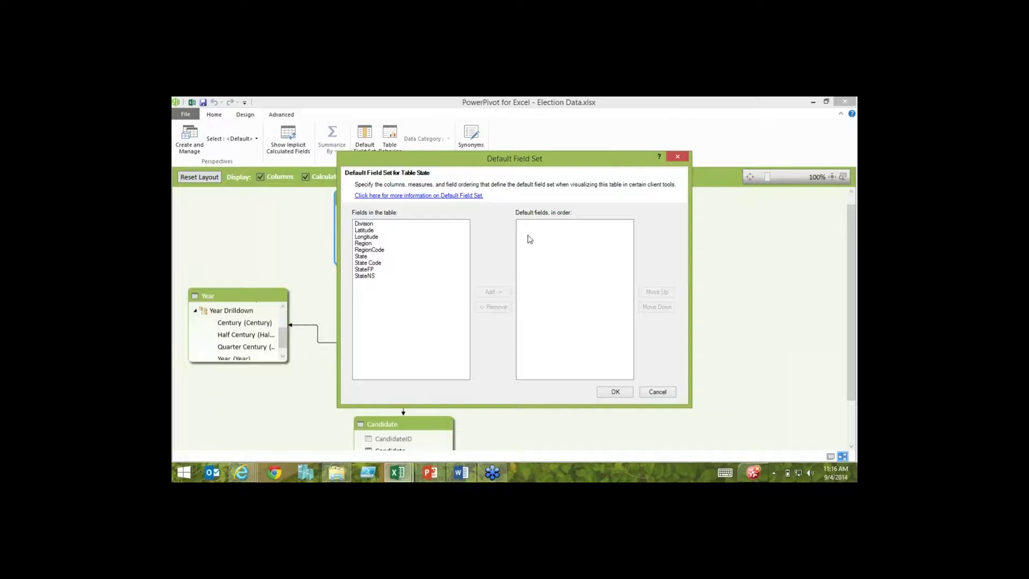
left_click(657, 394)
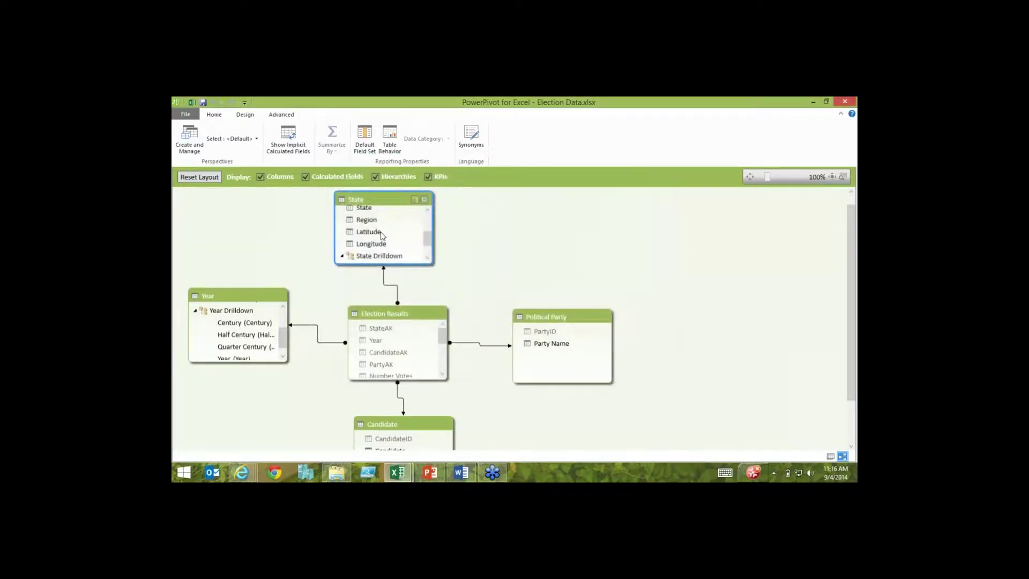
left_click_drag(428, 239, 428, 219)
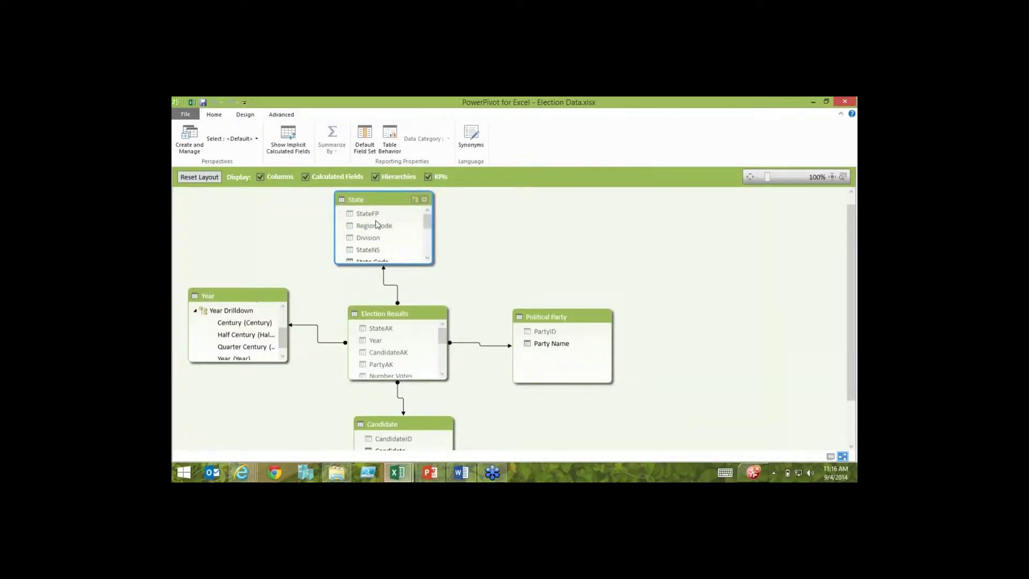
left_click(429, 240)
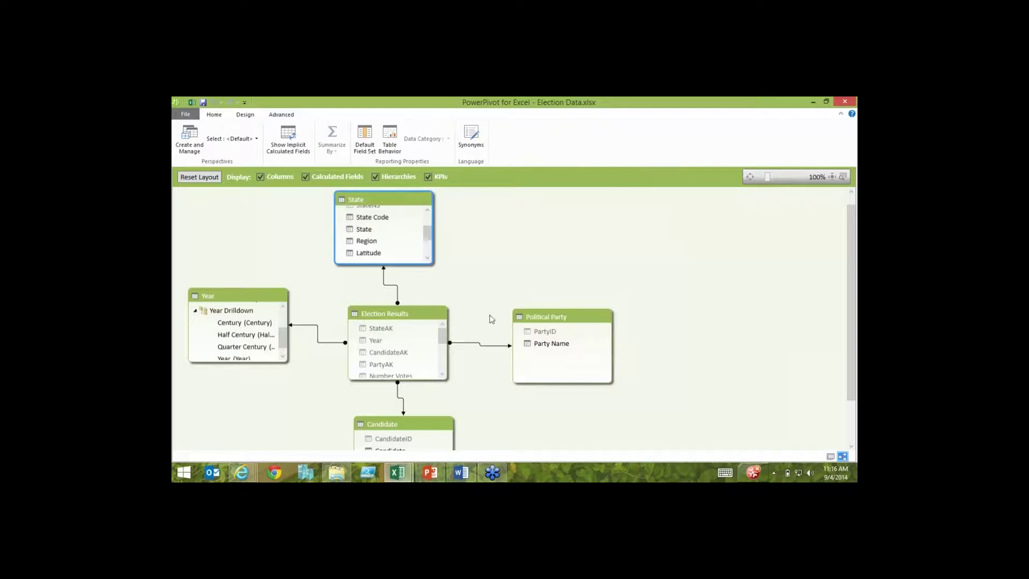
Try adding Party Name to the default field set of the Political Party table
left_click(520, 330)
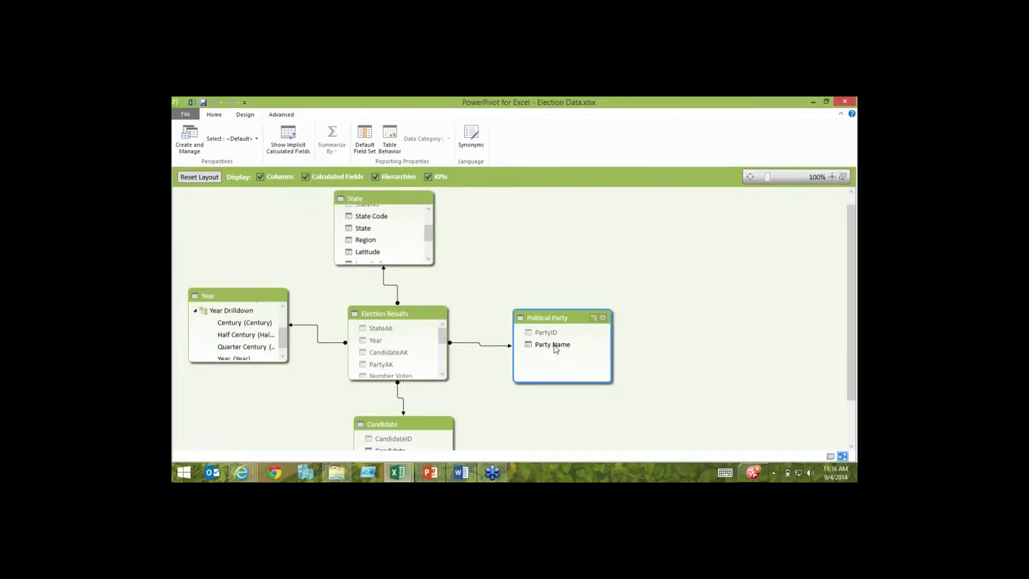
left_click(386, 224)
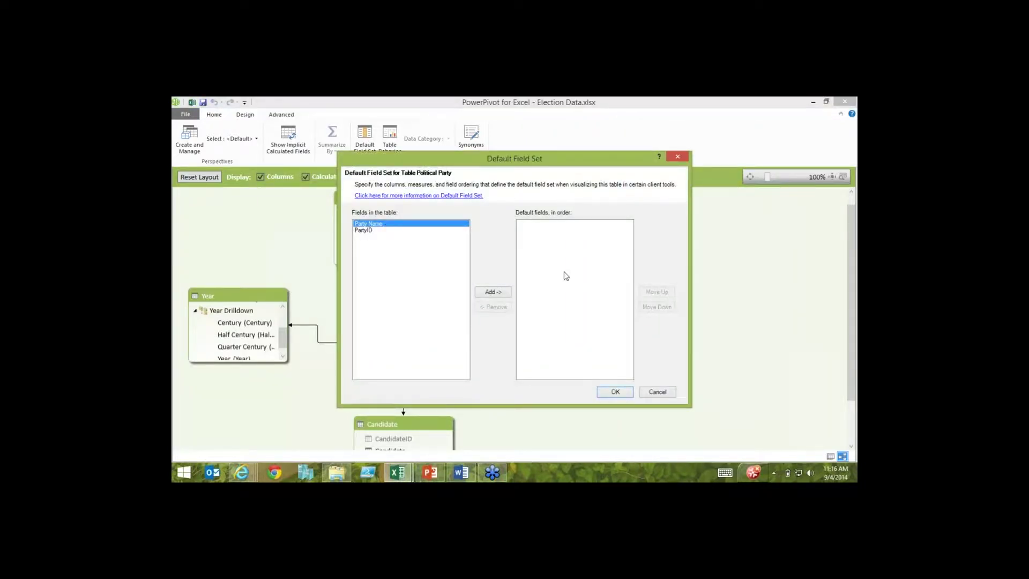
left_click(493, 292)
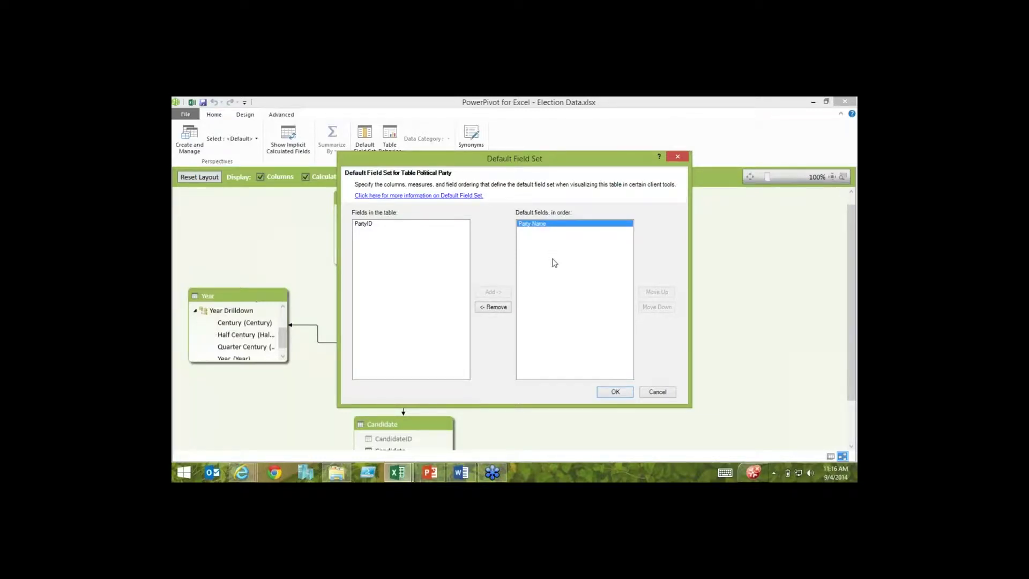
left_click(658, 392)
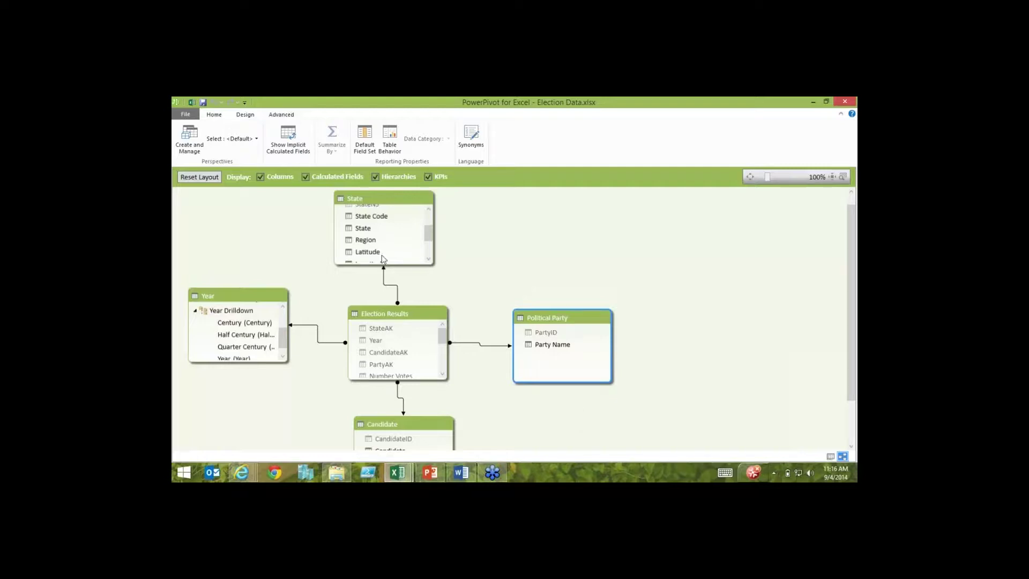
Review the data category options available for the State column of the State table
left_click(368, 229)
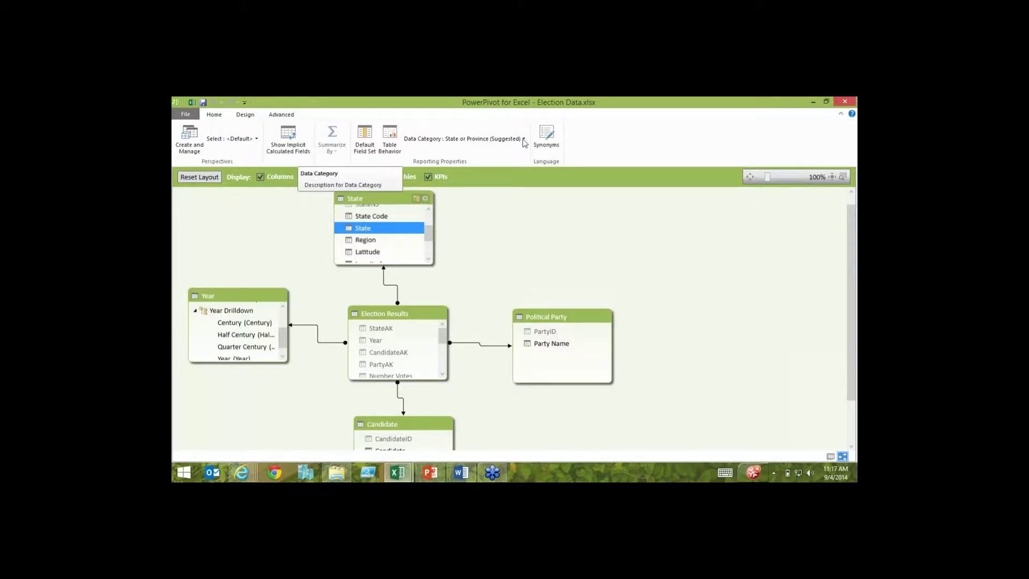
left_click(471, 141)
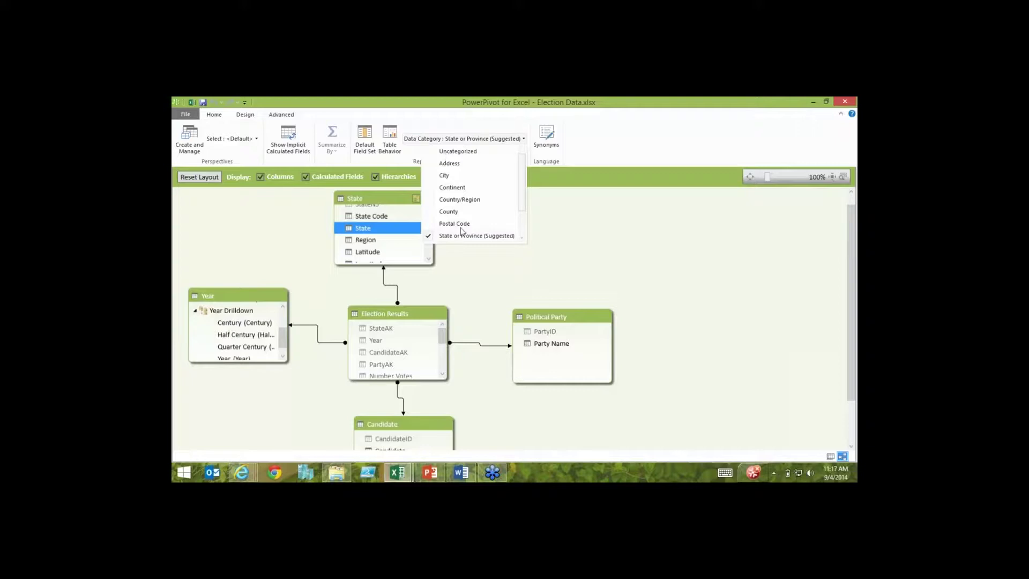
left_click(562, 250)
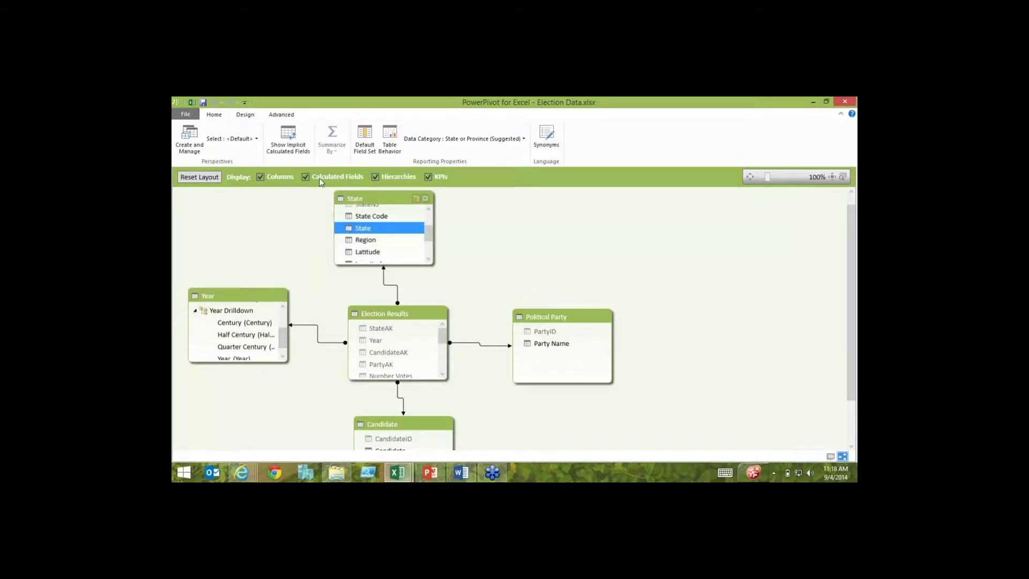
Close the Power Pivot window and start saving a copy of the workbook by browsing for a computer location
left_click(845, 101)
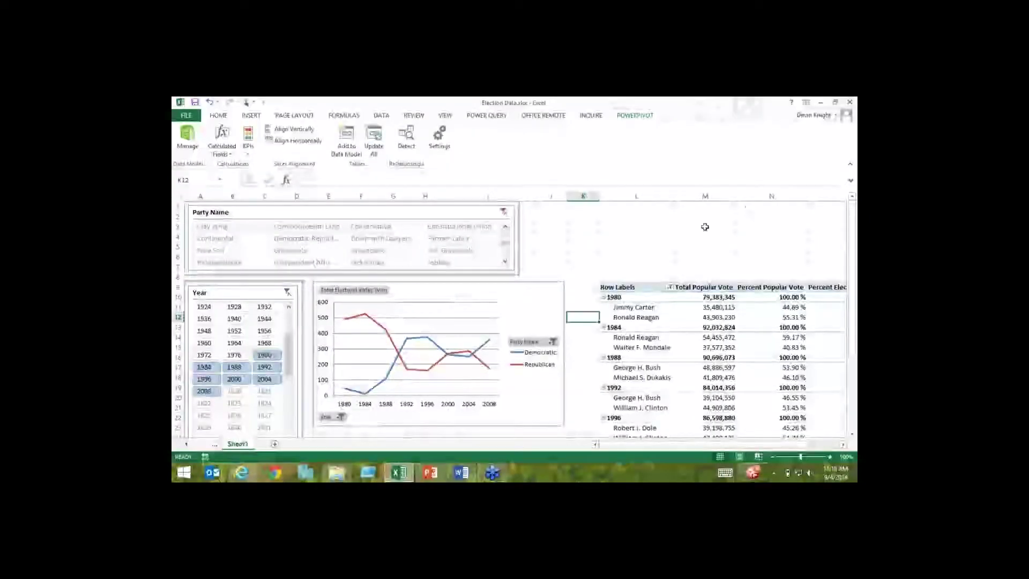
left_click(185, 117)
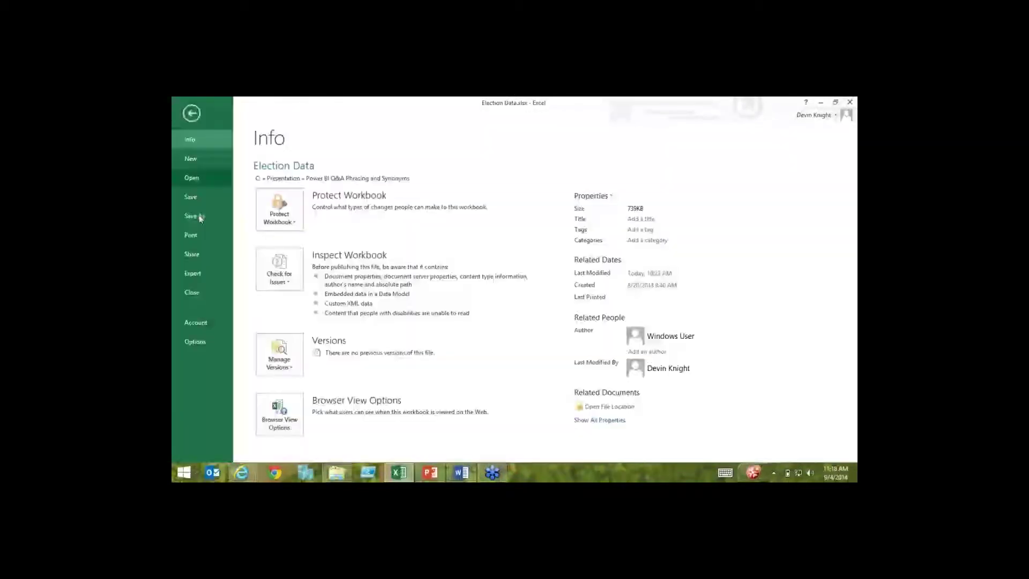
left_click(194, 216)
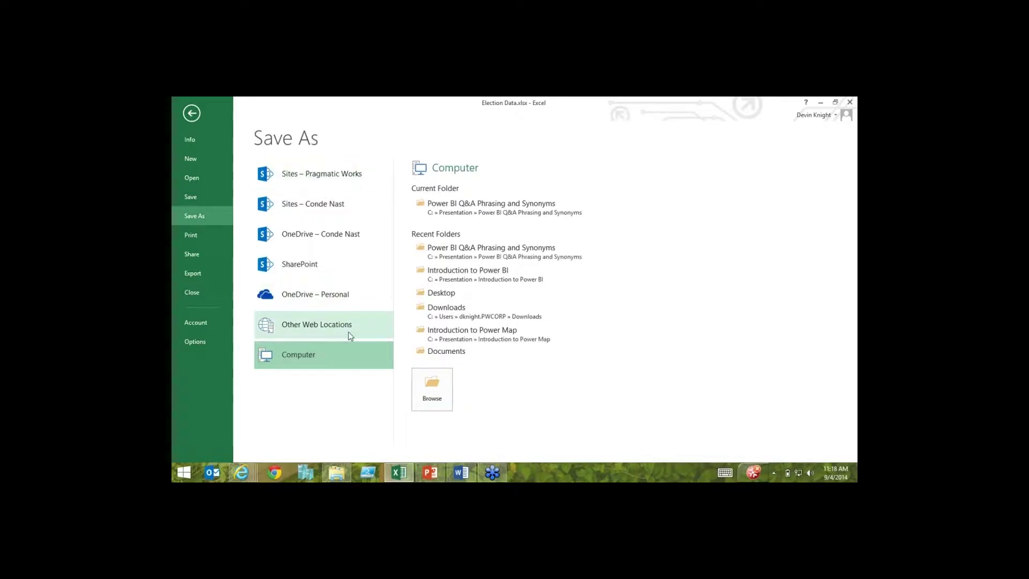
left_click(333, 176)
left_click(290, 358)
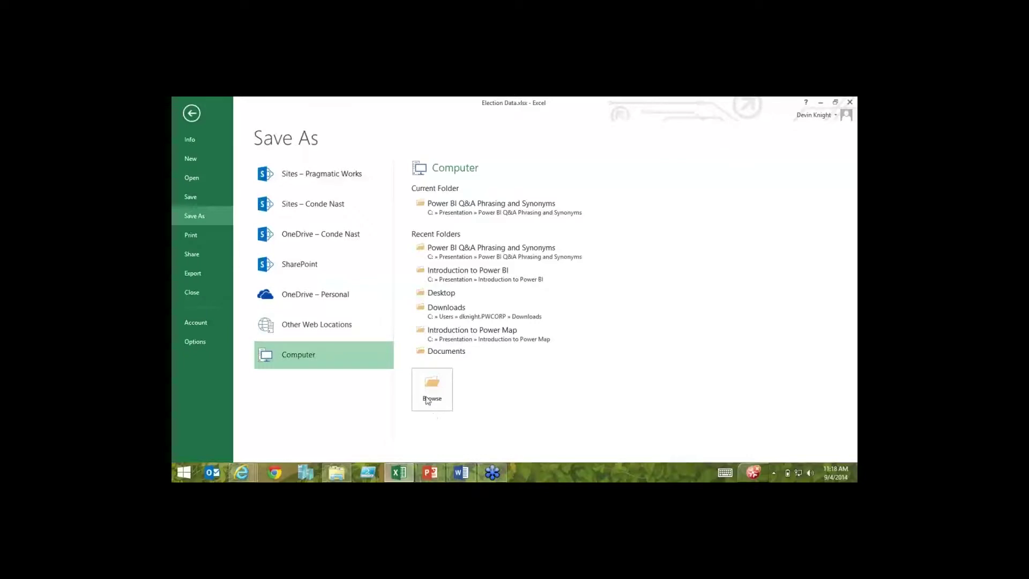
left_click(429, 399)
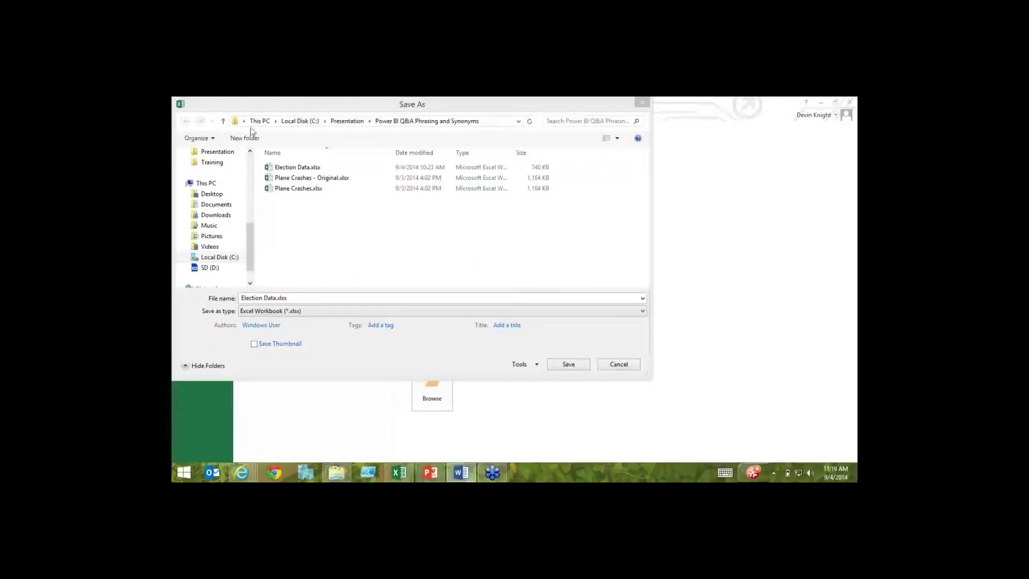
left_click(236, 122)
type("https://pragmaticworksonline.sharepoint.com/Power%20BI%20Sandbox/")
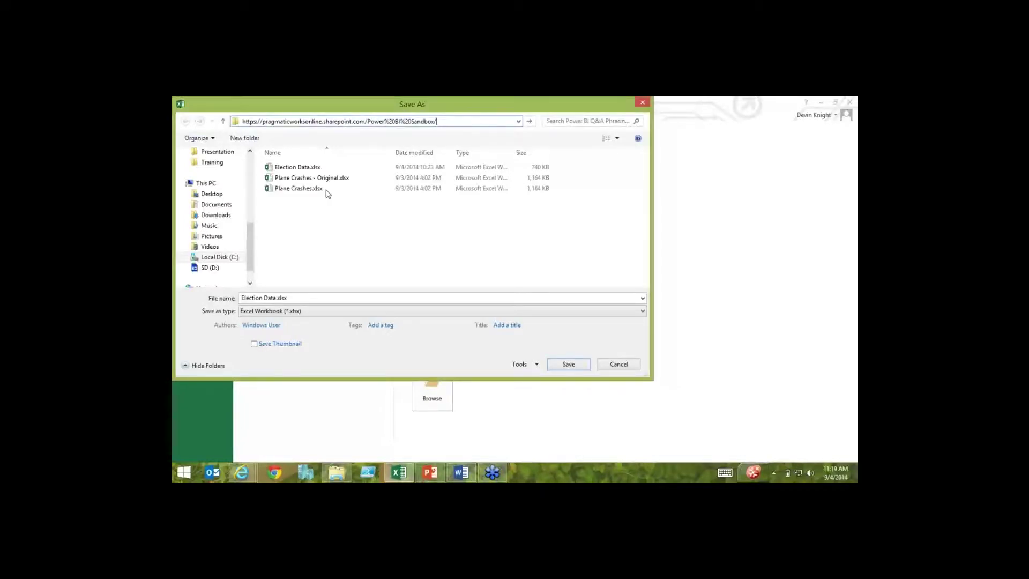
key("Return")
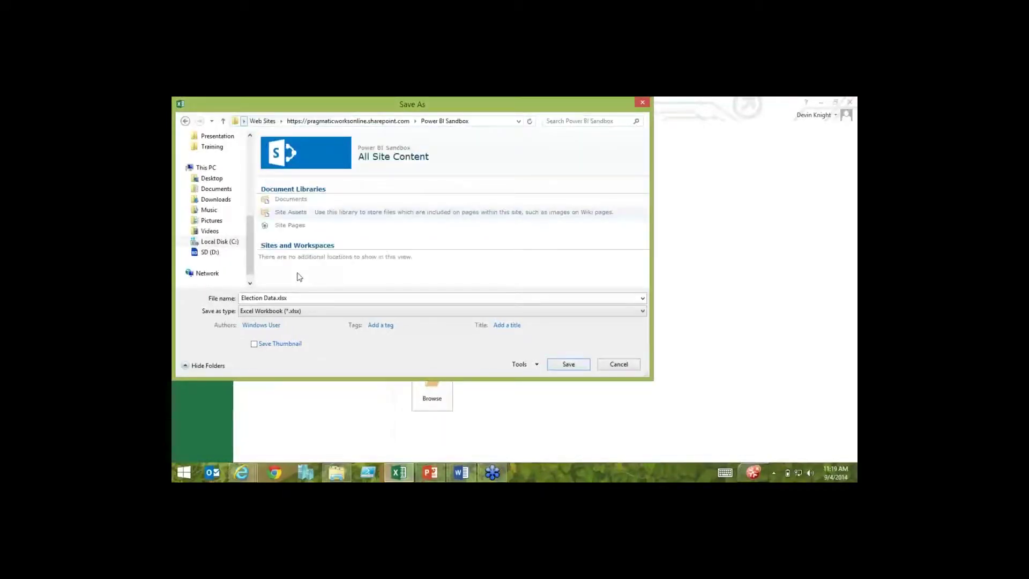
double_click(292, 199)
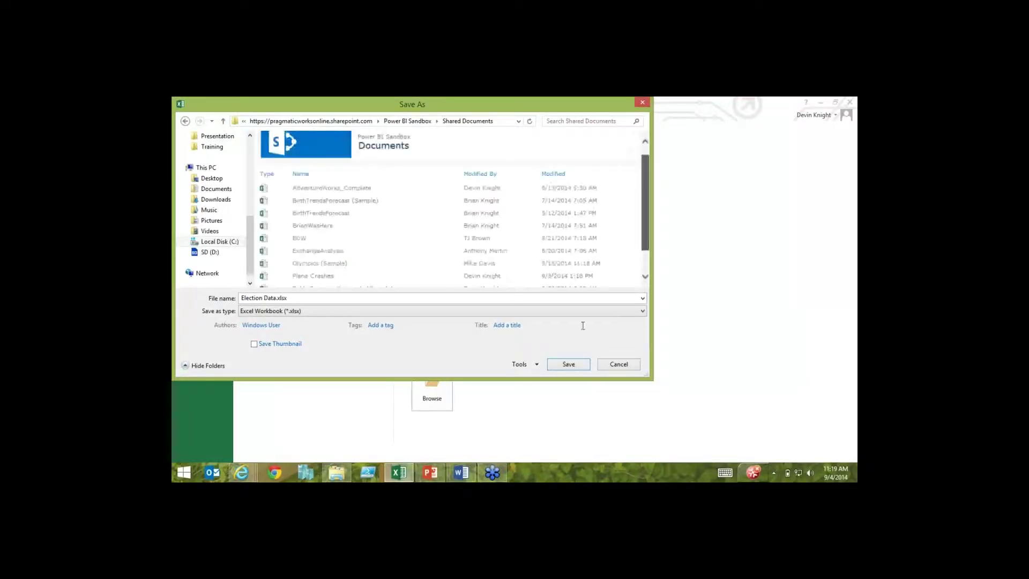
left_click(568, 366)
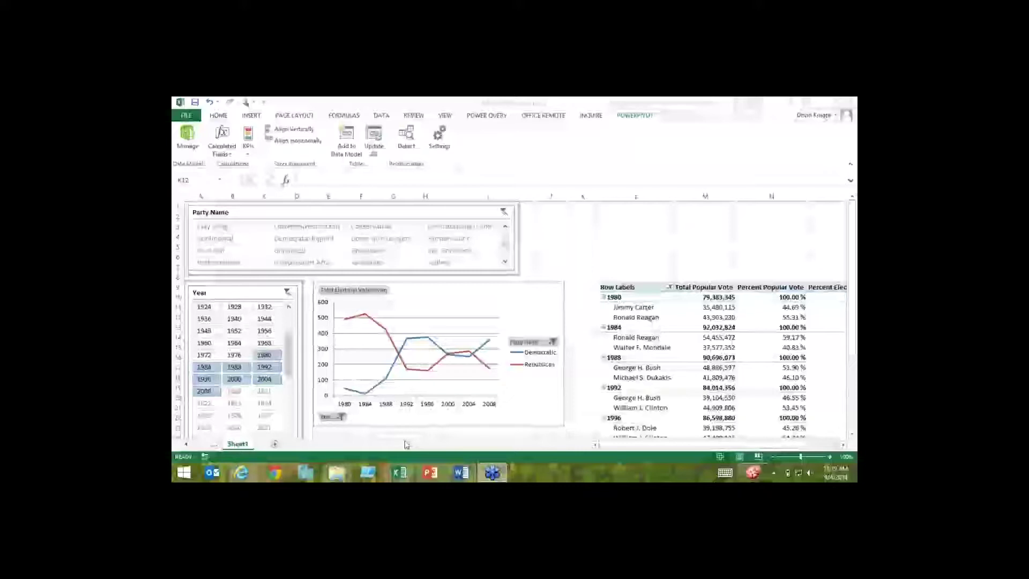
Switch to the Power BI Sandbox site in Internet Explorer, refresh it and locate the Election Data workbook among the documents
left_click(242, 472)
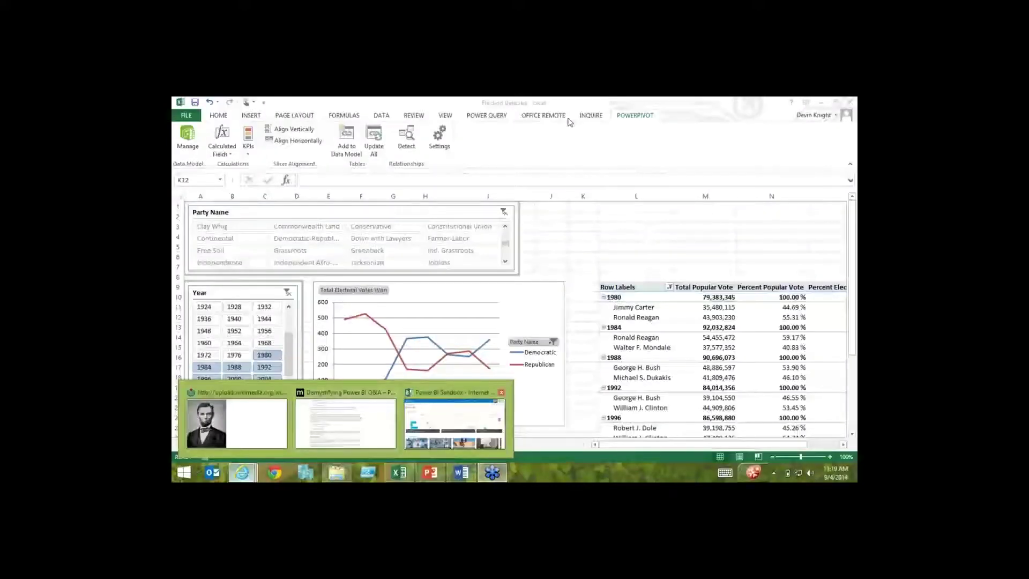
left_click(454, 423)
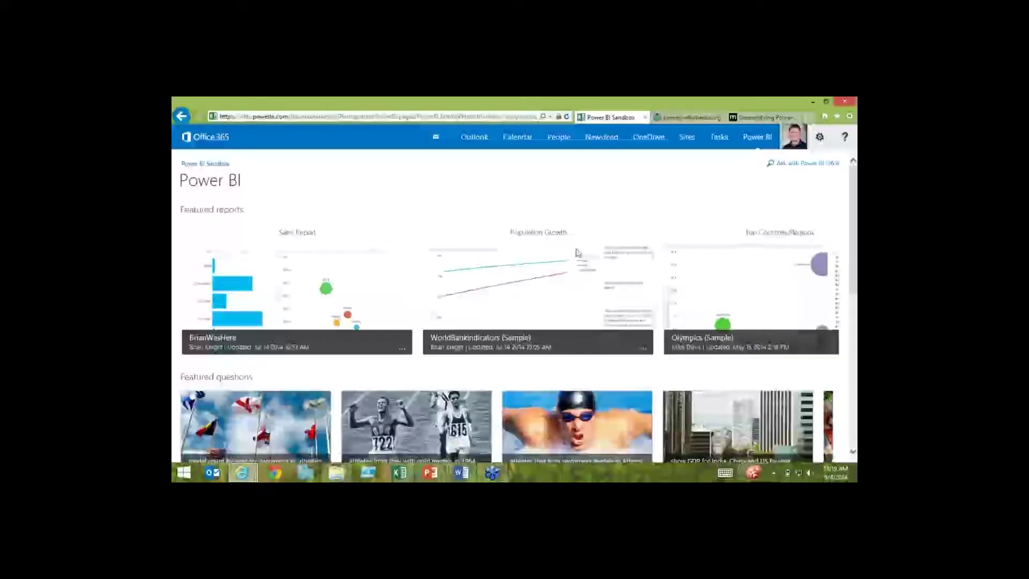
left_click(566, 116)
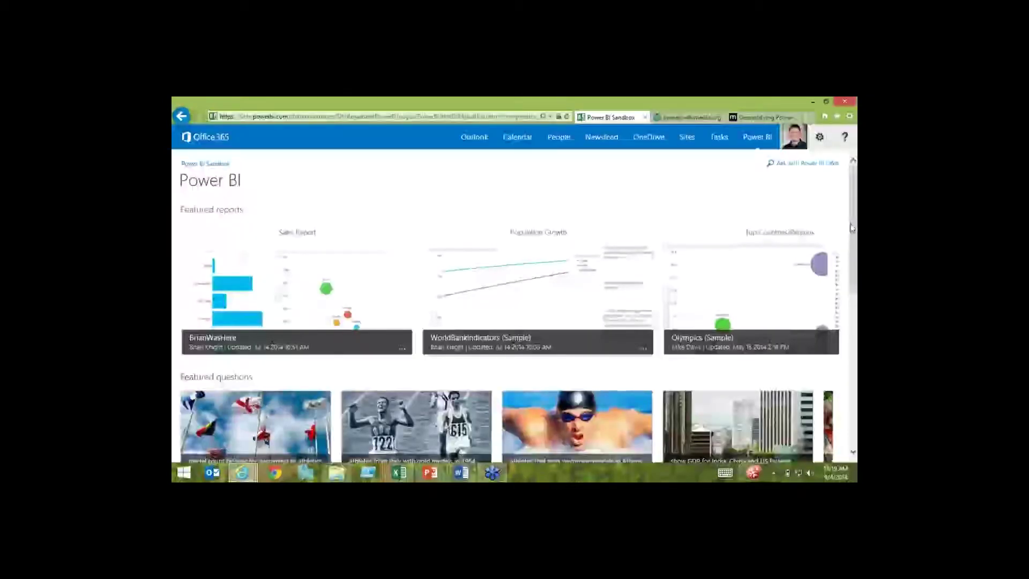
left_click_drag(852, 228, 852, 276)
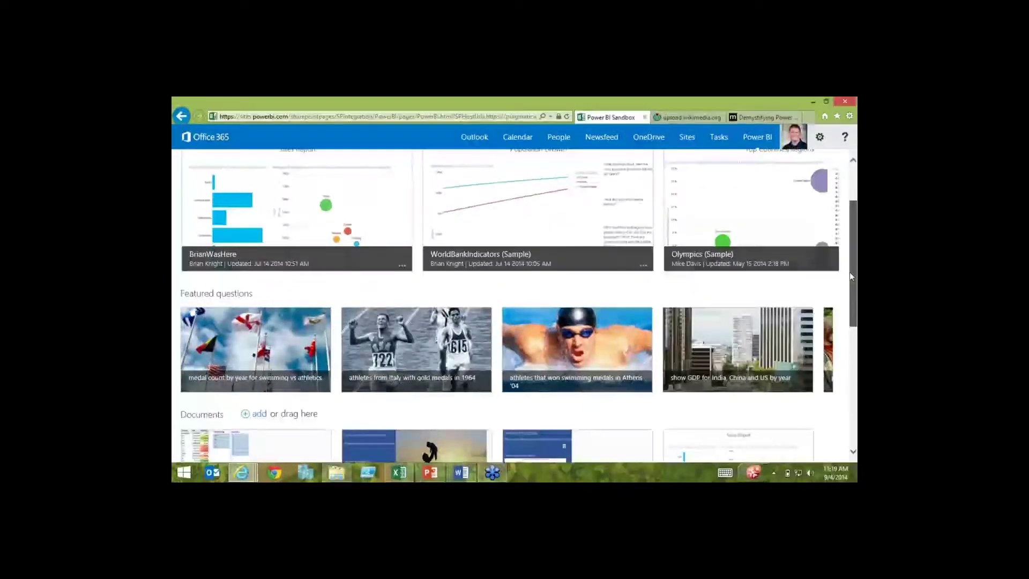
scroll(852, 276, "down", 3)
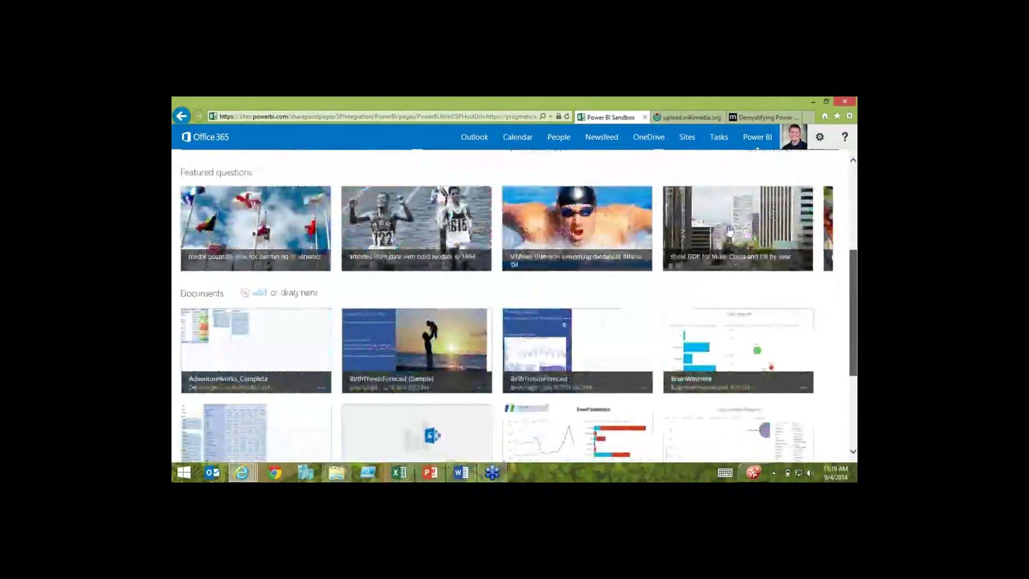
scroll(505, 399, "down", 3)
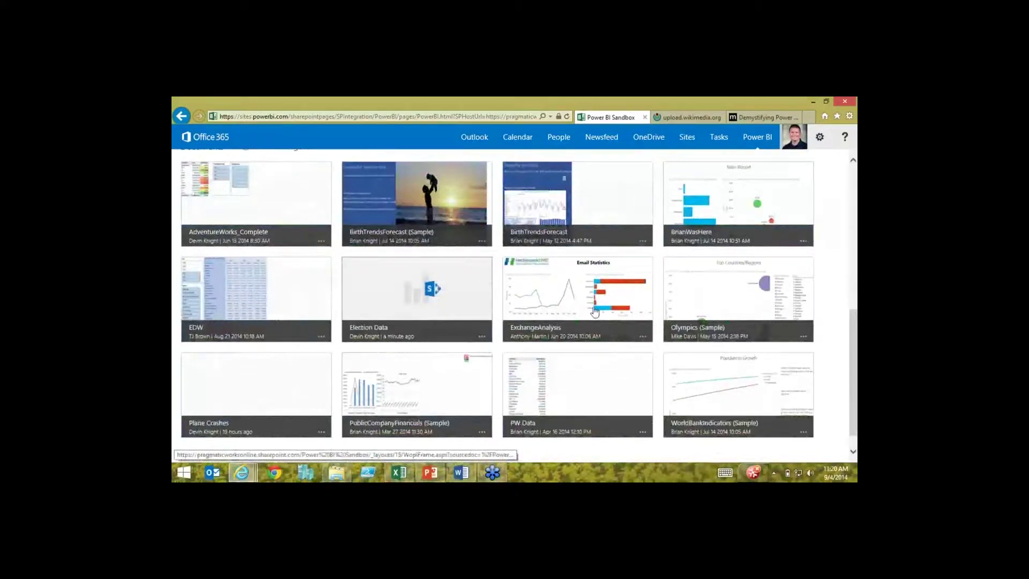
Enable the Election Data report in Power BI for Office 365 and request to open it
left_click(481, 337)
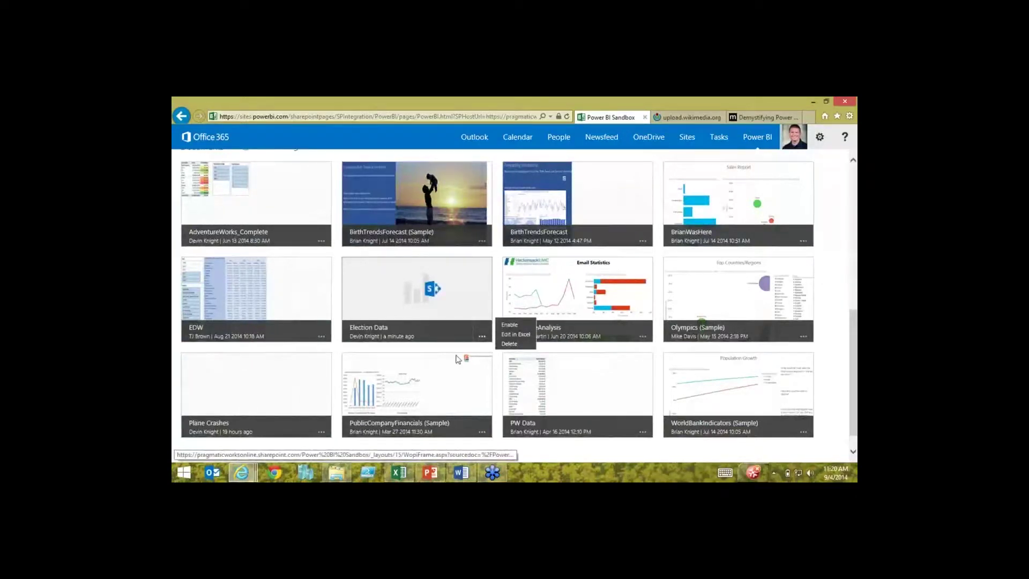
left_click(509, 325)
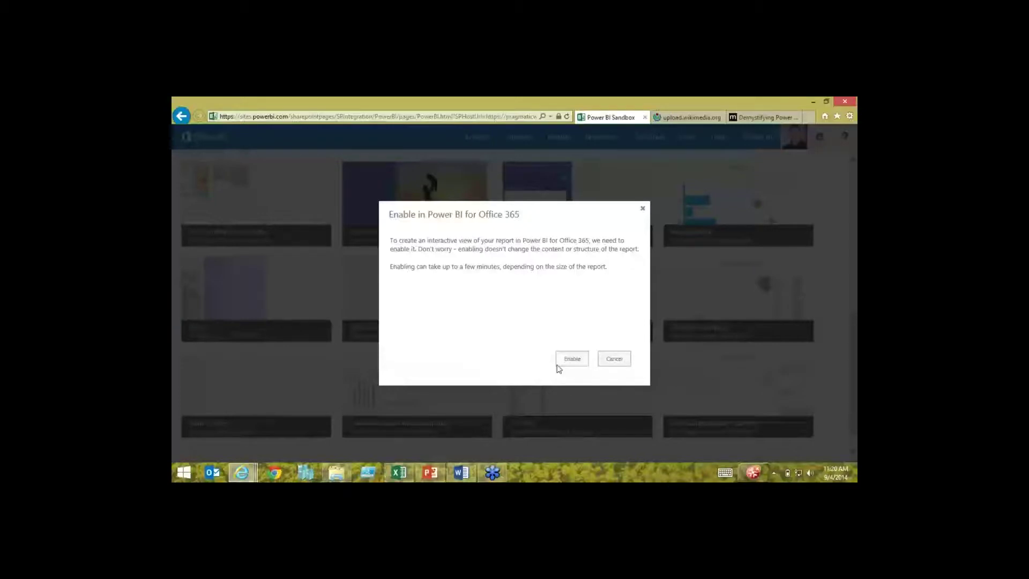
left_click(558, 364)
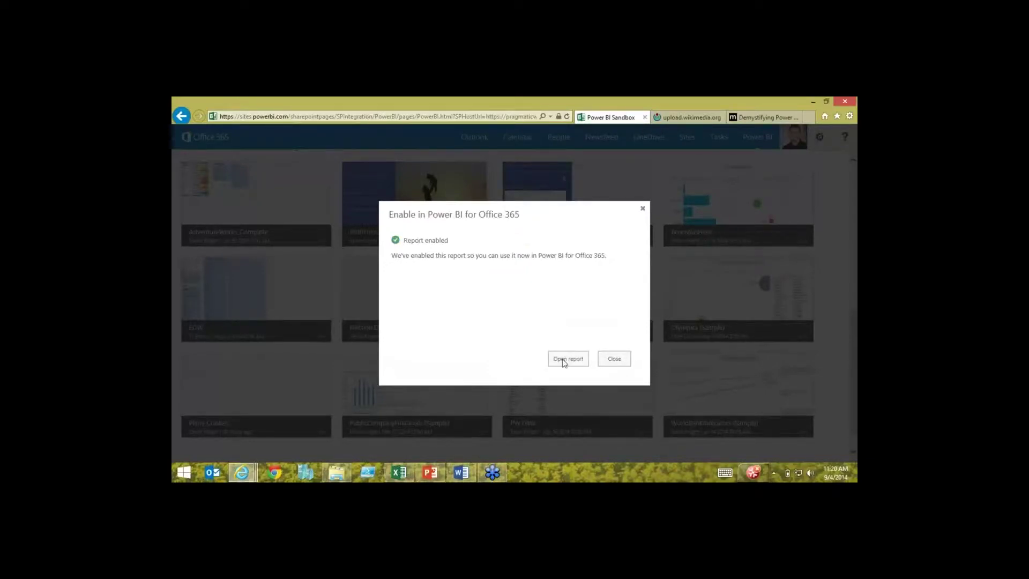
left_click(564, 362)
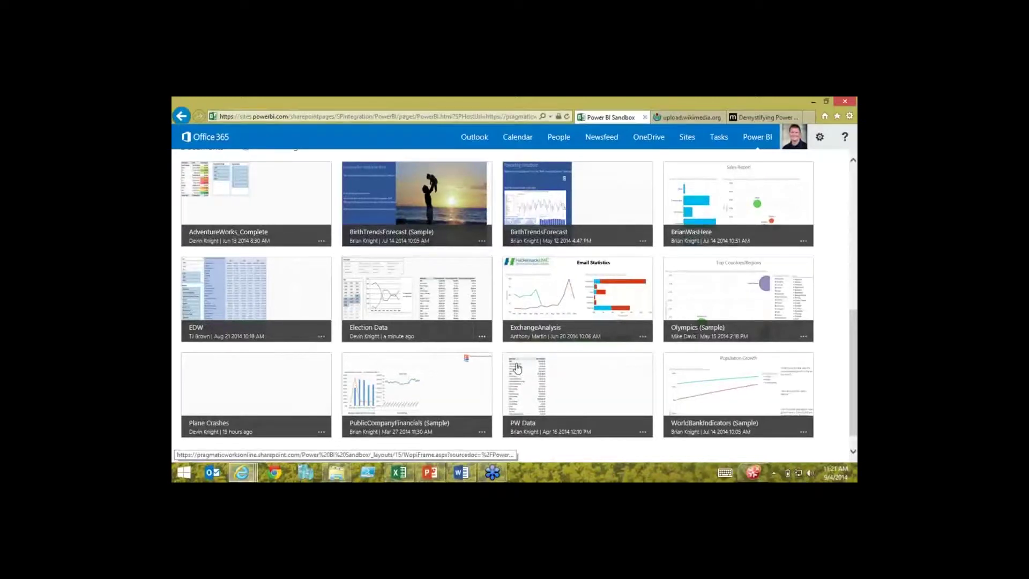
Check the actions available for the Election Data report, and browse the sample questions on the Power BI Q&A page
left_click(481, 336)
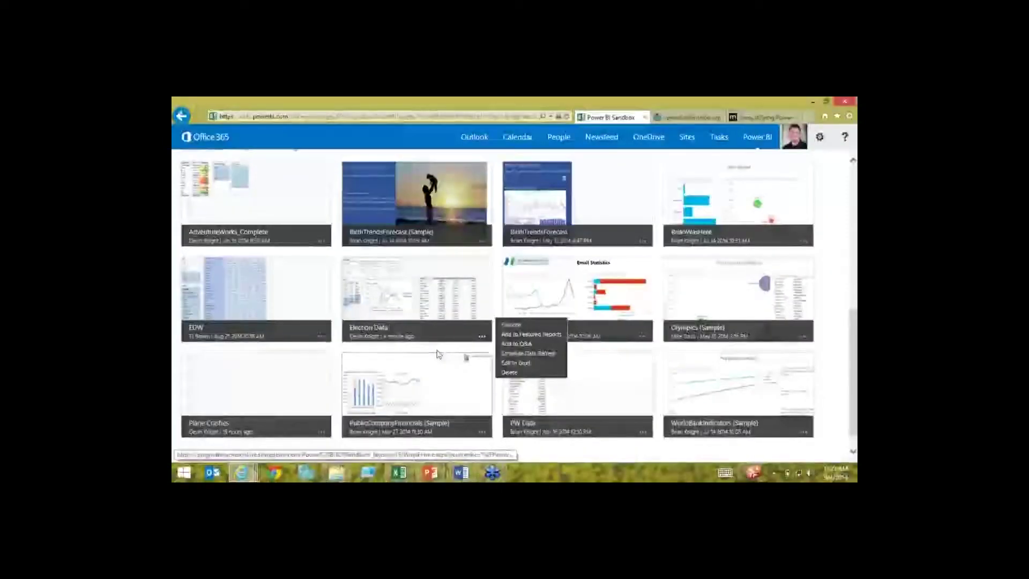
left_click(438, 352)
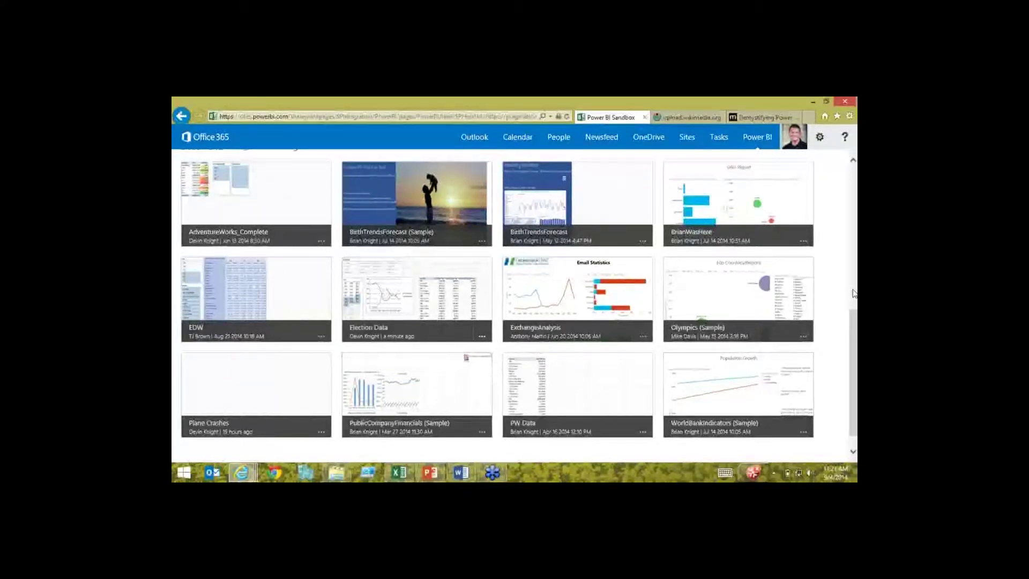
scroll(855, 293, "up", 8)
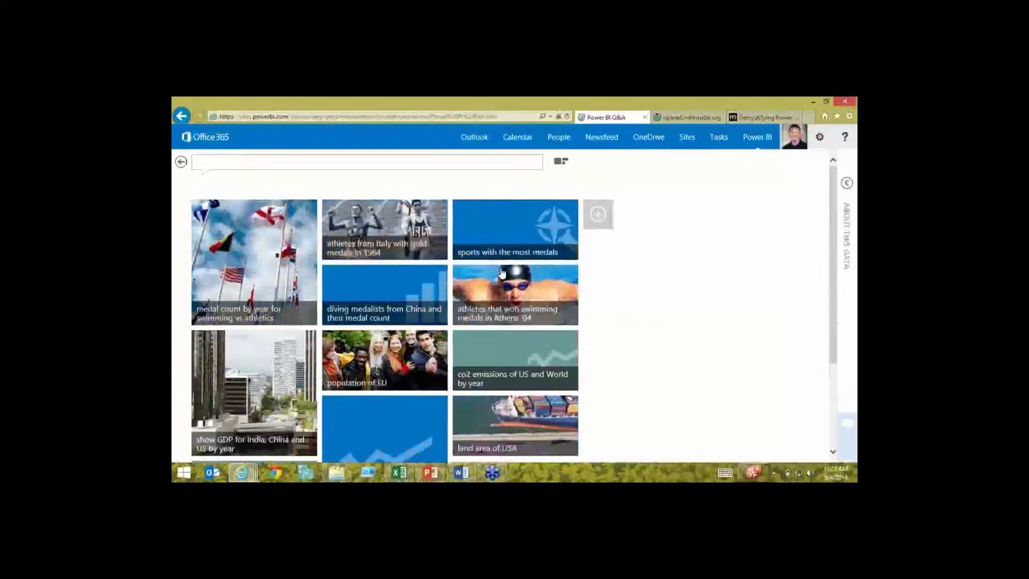
scroll(619, 351, "down", 3)
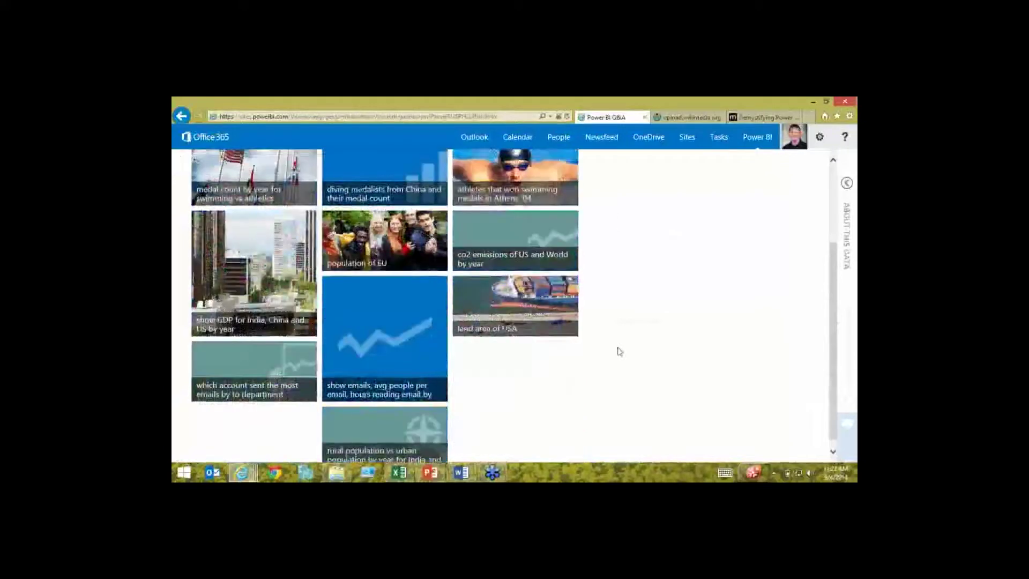
scroll(628, 316, "up", 3)
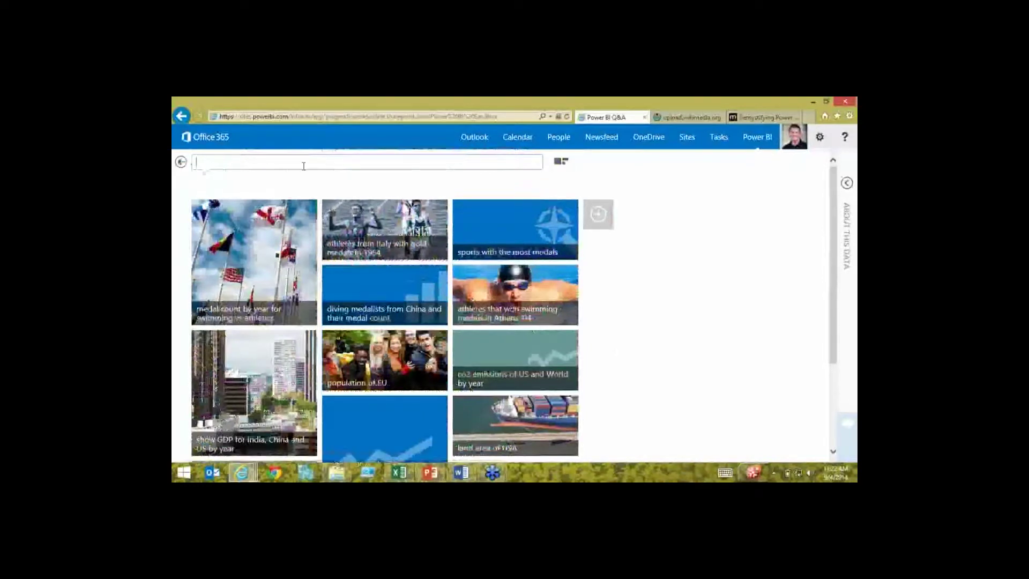
Ask Power BI Q&A the question "show parties"
left_click(219, 166)
type("show pop")
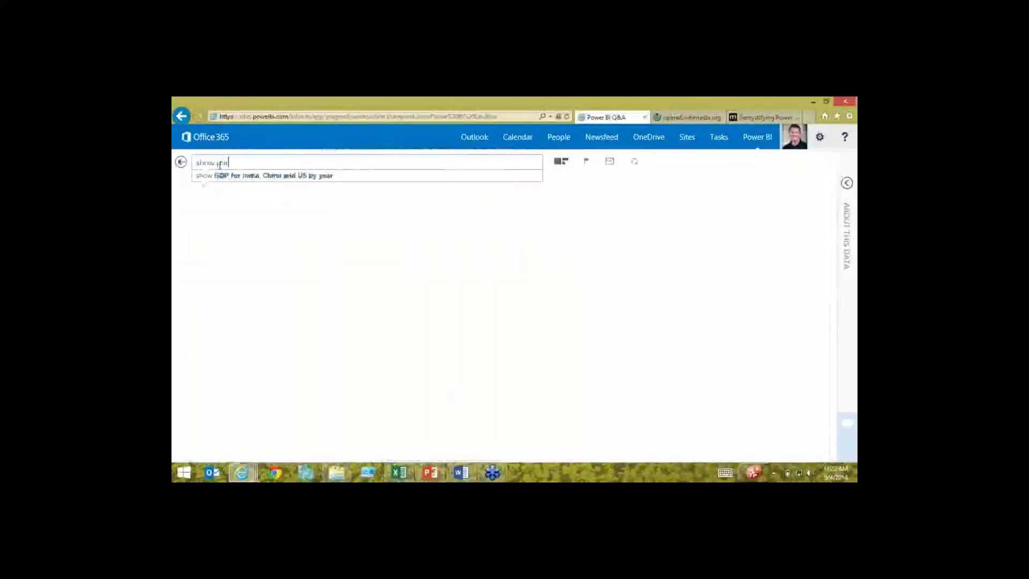
type("ties")
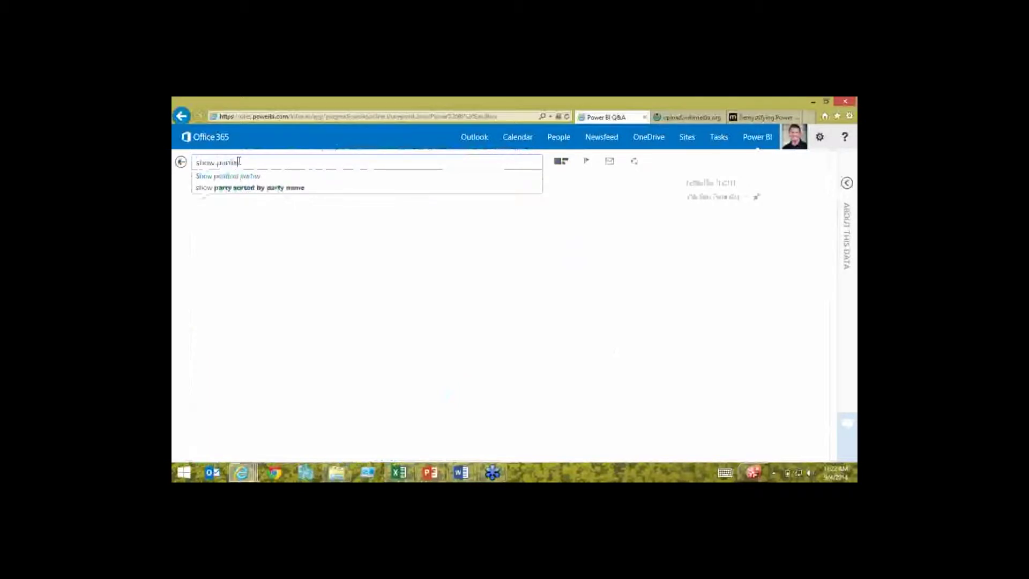
type("s")
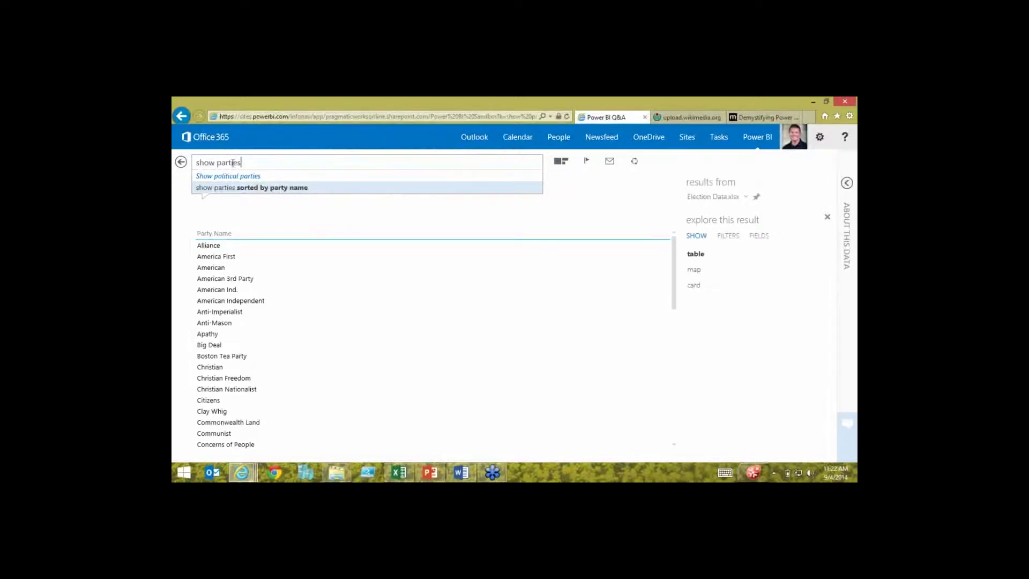
Change the Q&A question to "show number of candidates" and dismiss the suggested completions
left_click_drag(242, 163, 229, 163)
key("BackSpace")
key("BackSpace")
key("BackSpace")
key("BackSpace")
type("nu")
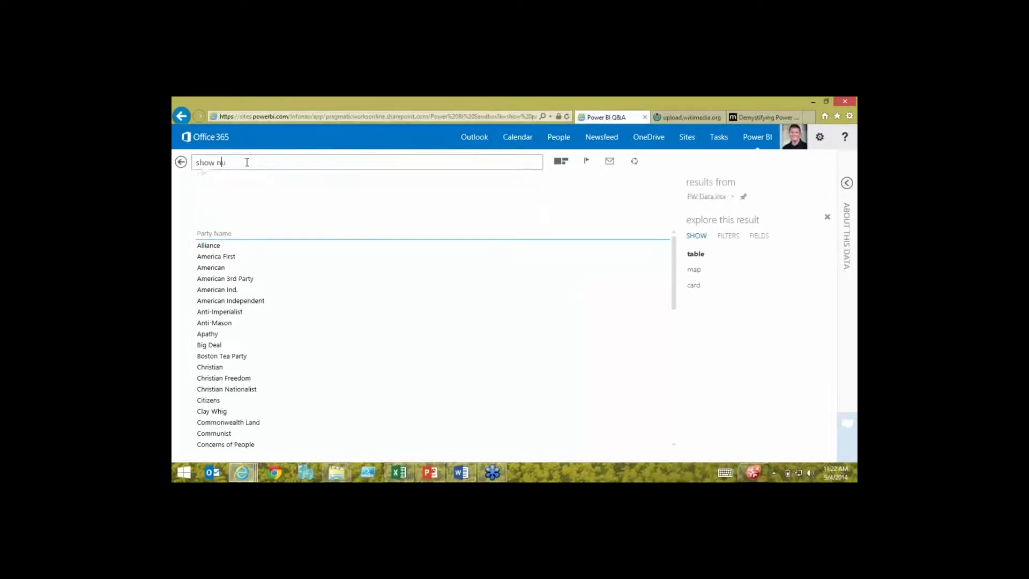
type("mber of candidates")
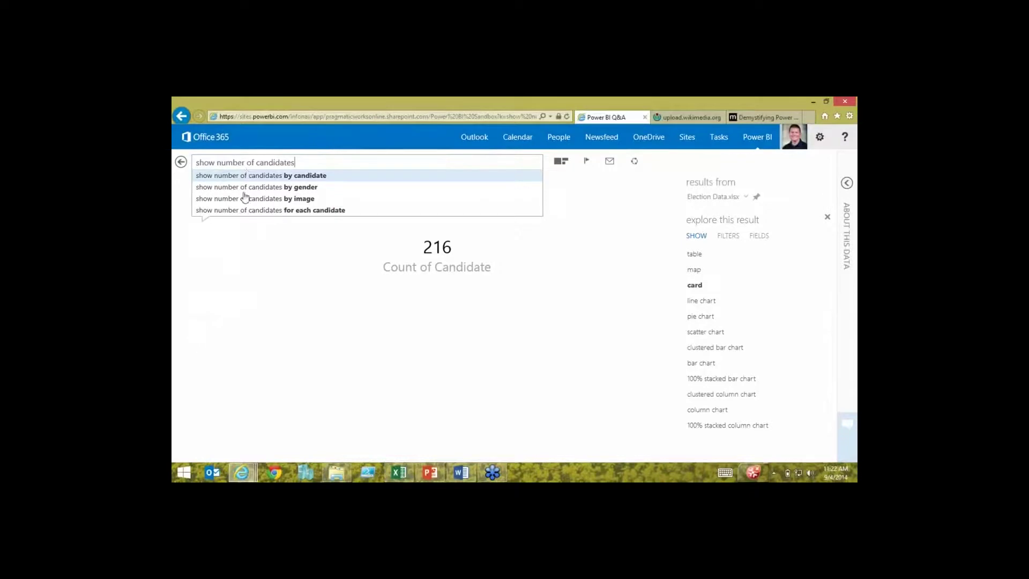
left_click(189, 190)
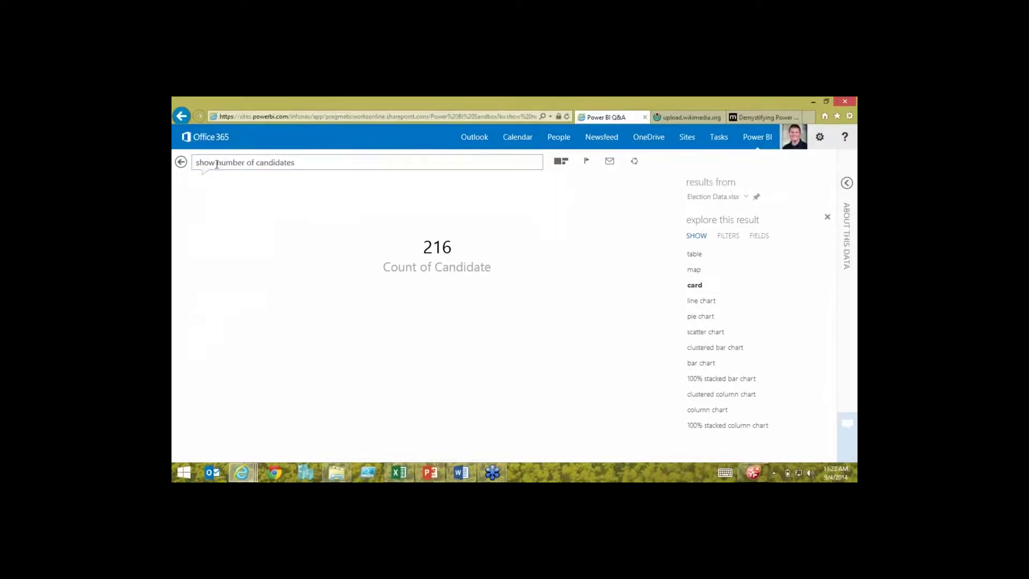
Replace the entire Q&A question with "votes by year"
left_click_drag(216, 164, 256, 163)
left_click(351, 164)
key("ctrl+a")
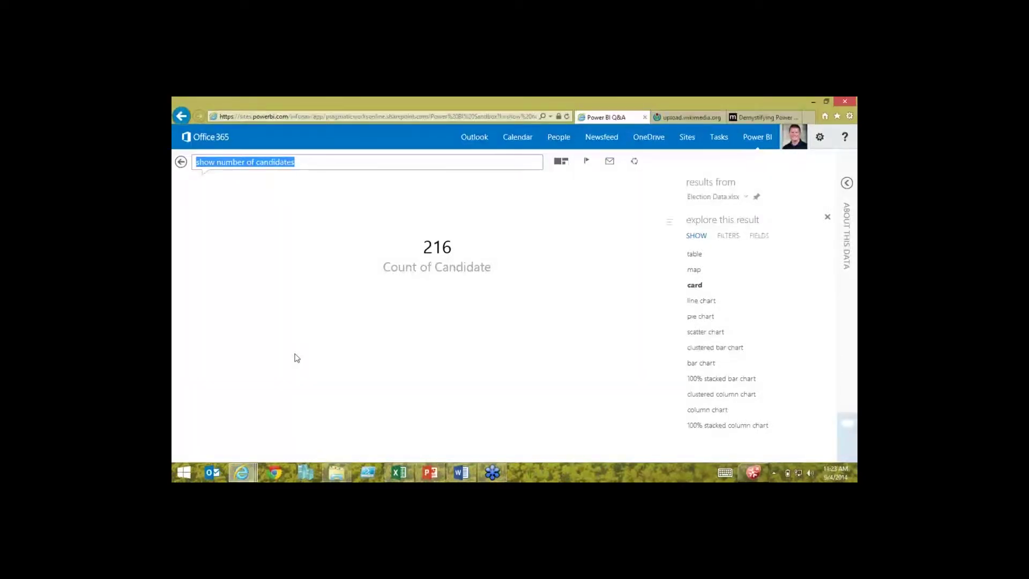
type("votes by yea")
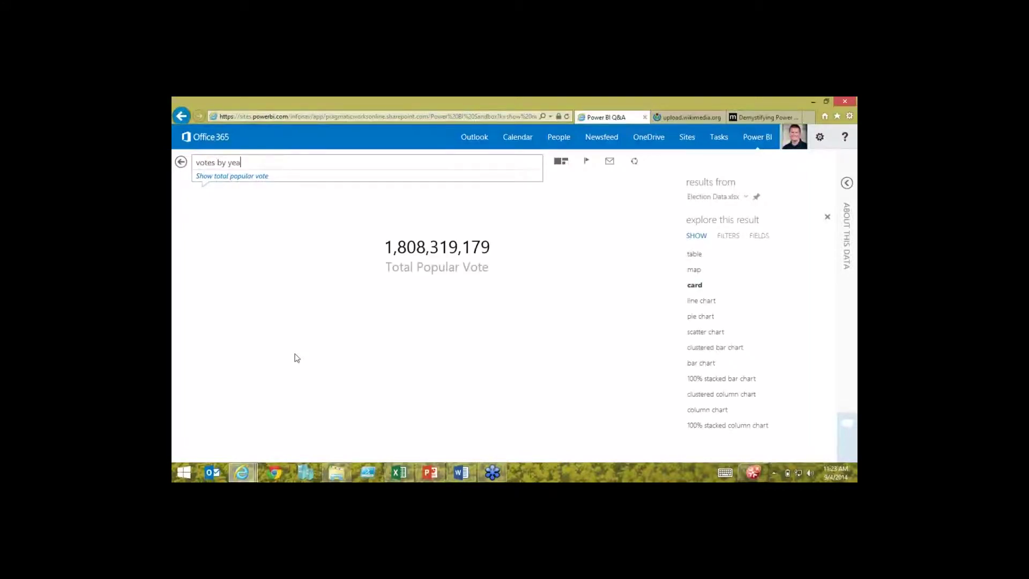
type("r")
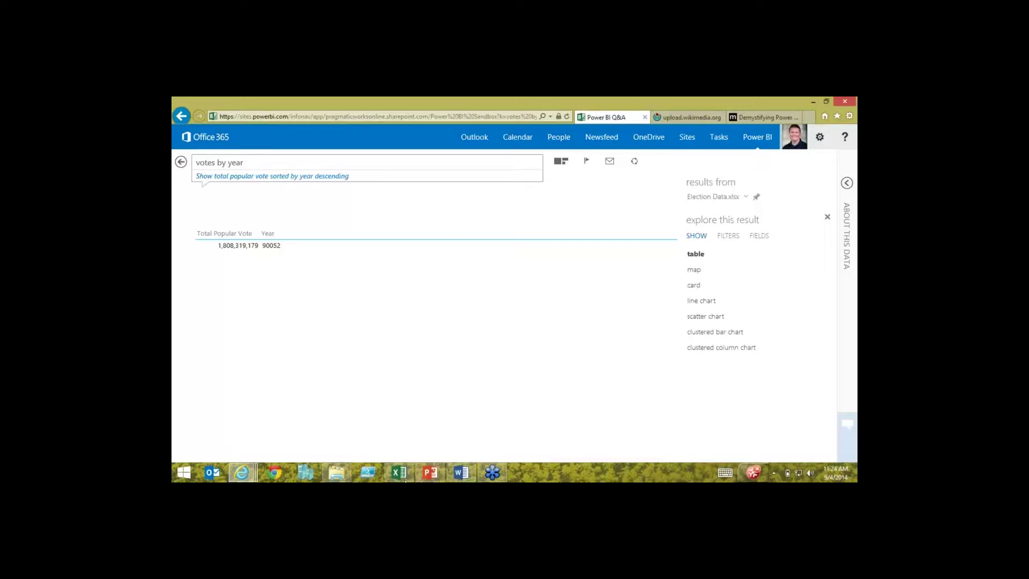
Switch to the Election Data workbook in Excel, open its Power Pivot data model, and set the Year column's Summarize By option to Do not summarize
mouse_move(402, 477)
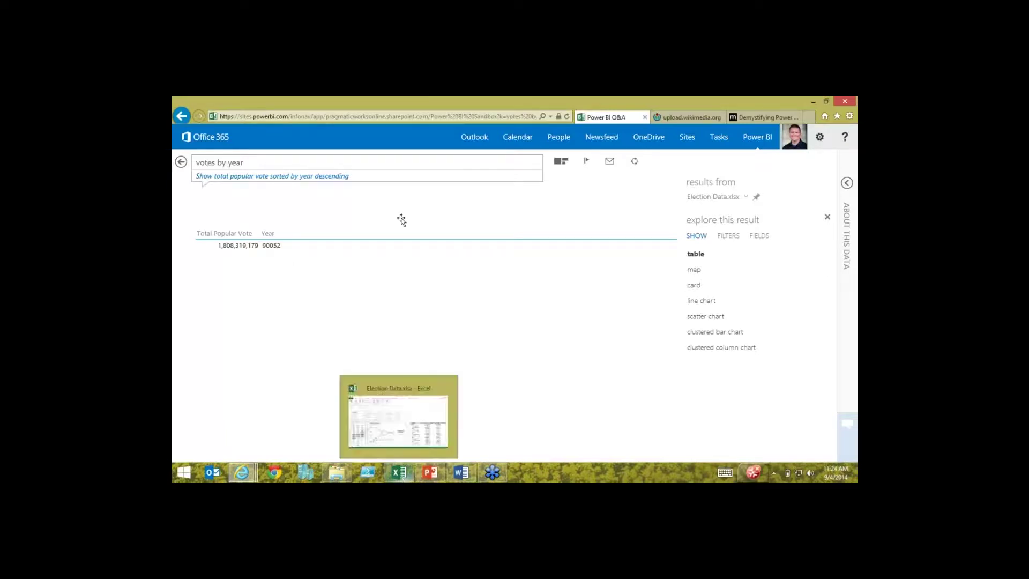
key("alt+Tab")
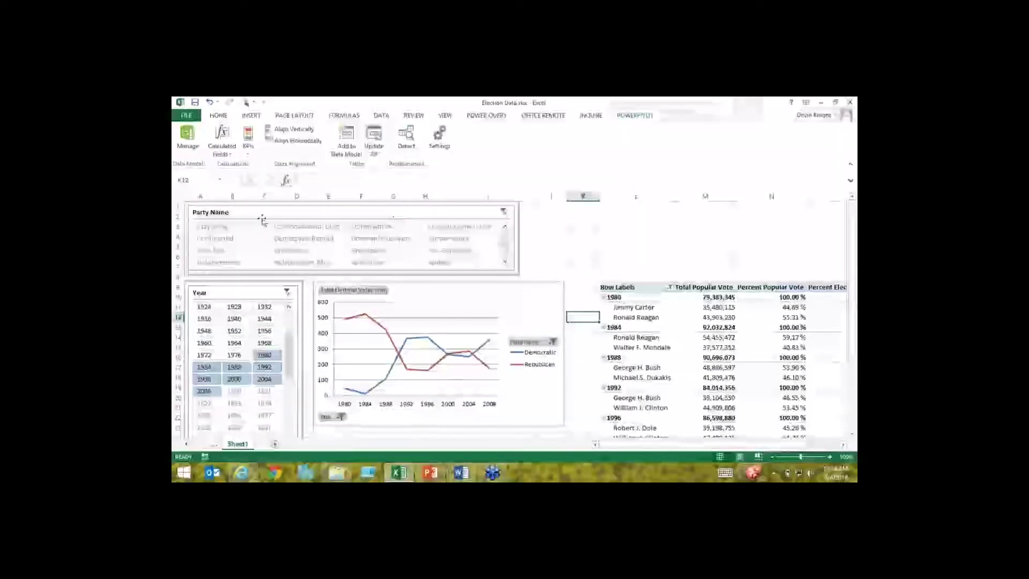
left_click(188, 140)
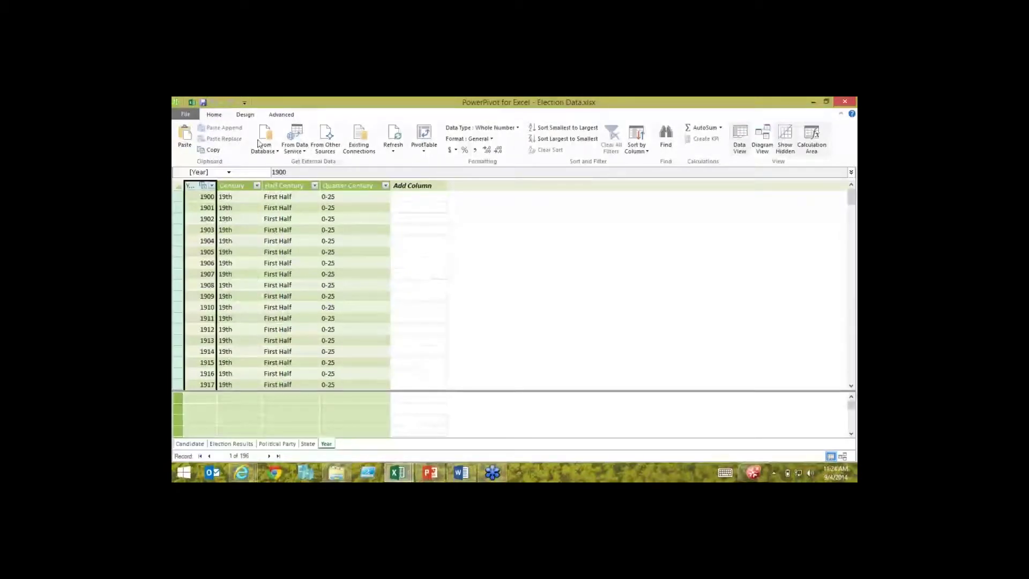
left_click(277, 115)
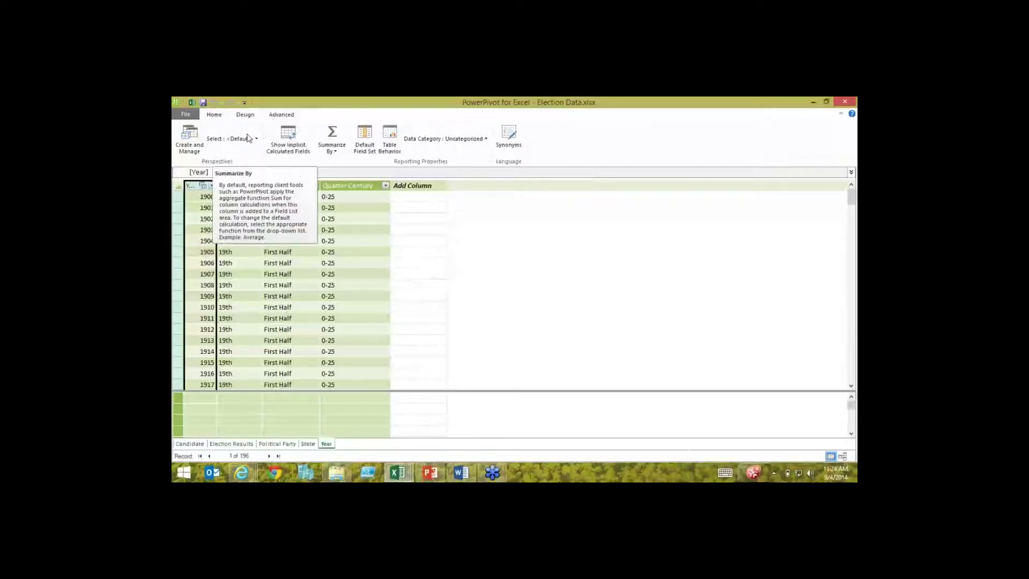
left_click(214, 114)
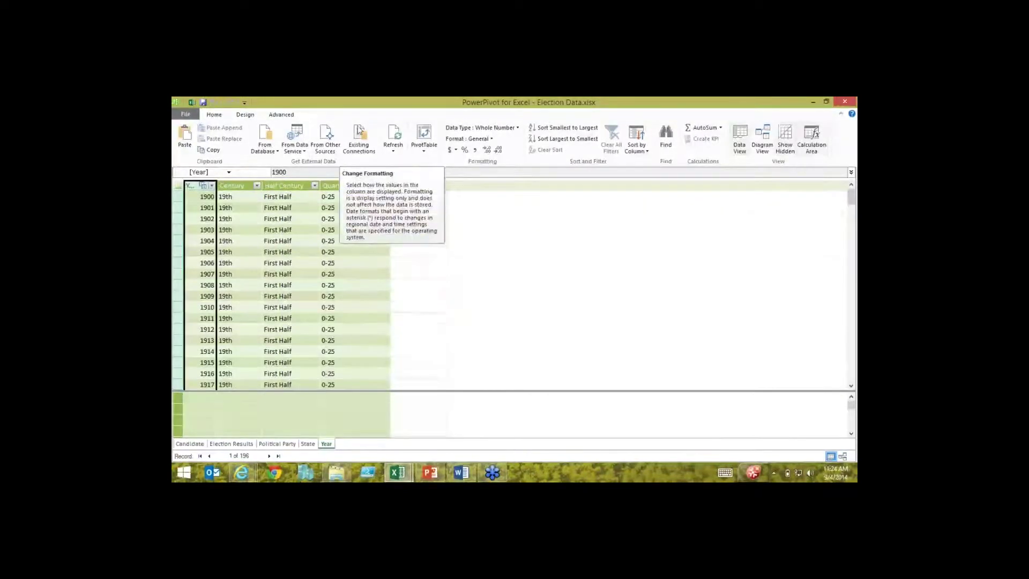
left_click(280, 116)
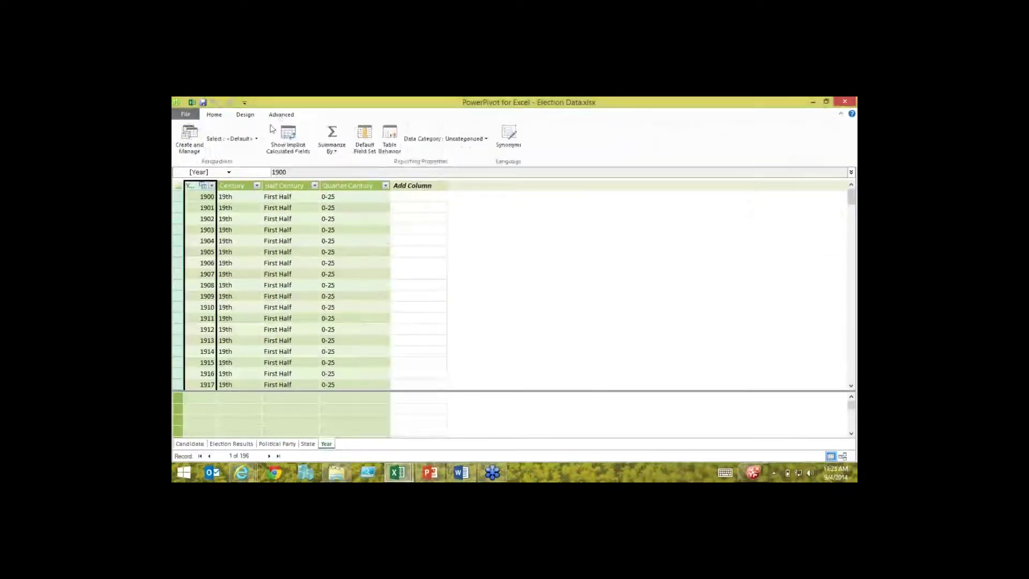
left_click(337, 152)
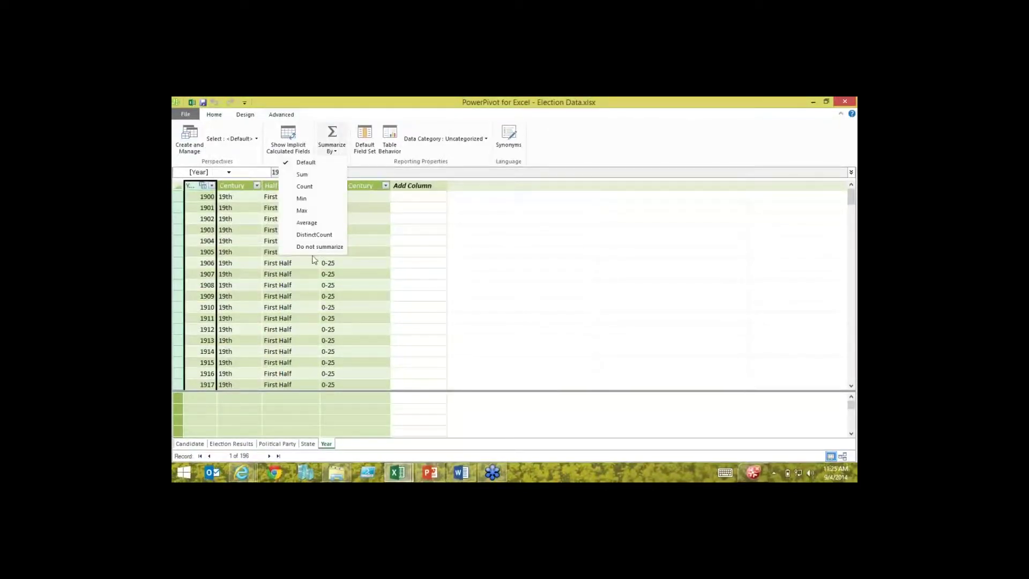
left_click(264, 267)
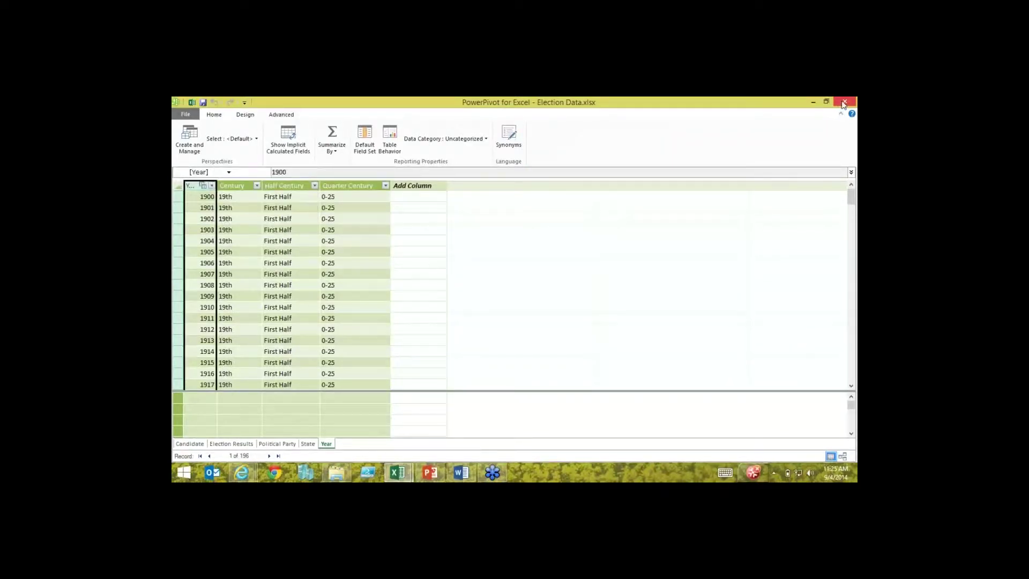
left_click(814, 102)
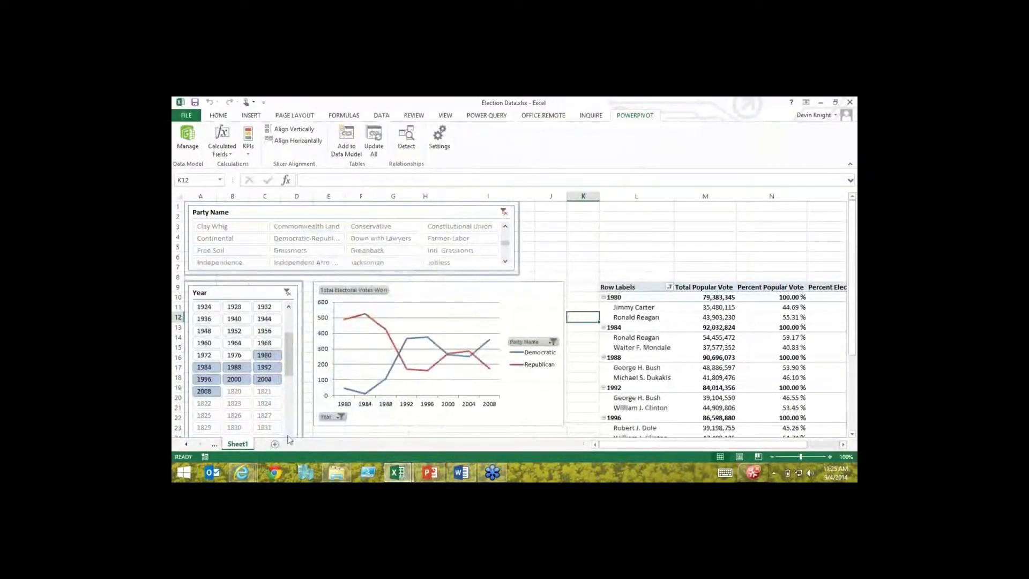
Switch back to the browser and load the Power BI Sandbox site in place of the Q&A results
mouse_move(242, 472)
left_click(457, 423)
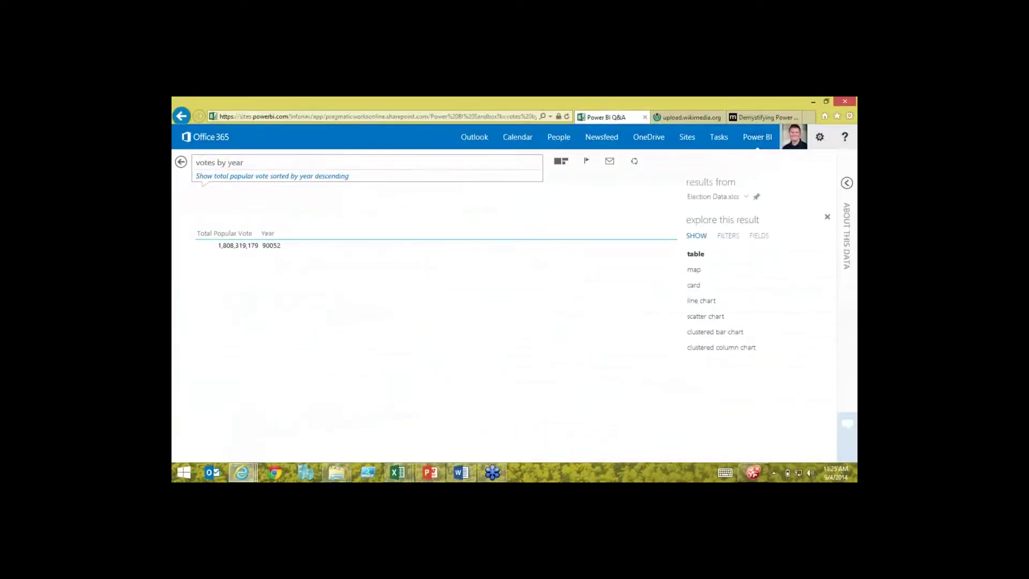
left_click(461, 473)
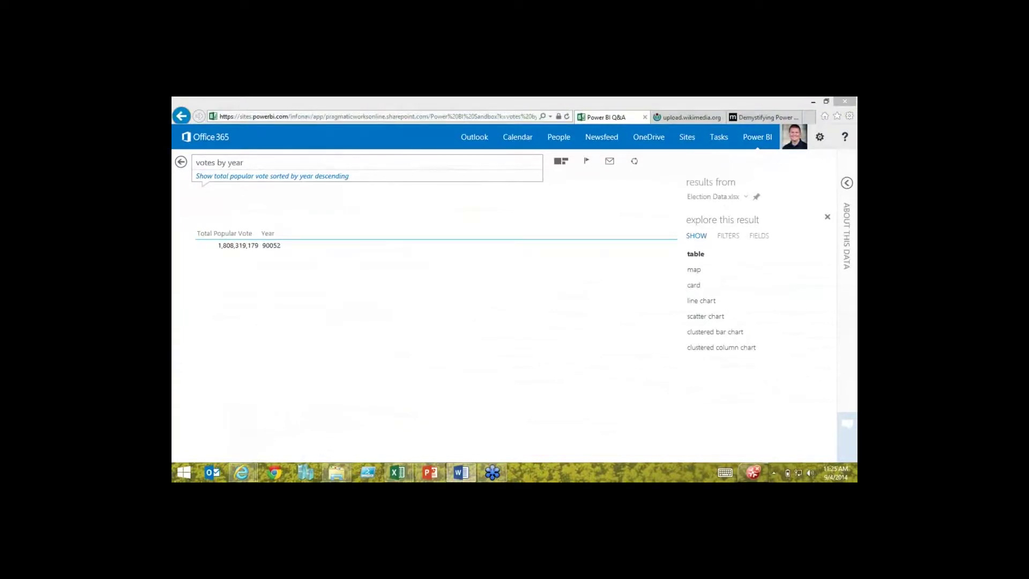
left_click(336, 119)
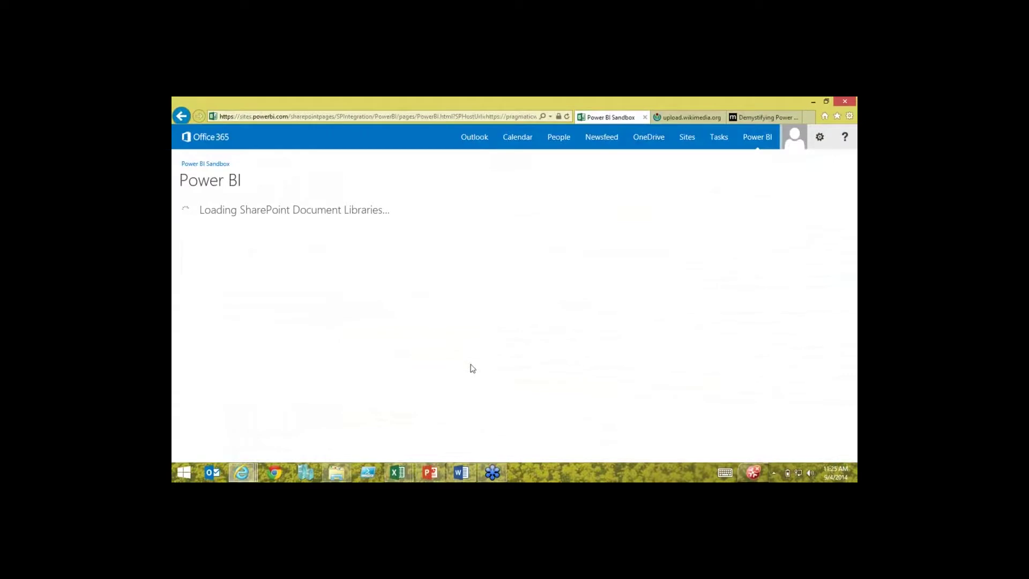
Delete the outdated Election Data report from the site's documents, sending it to the Recycle Bin
scroll(472, 369, "down", 3)
scroll(472, 368, "down", 2)
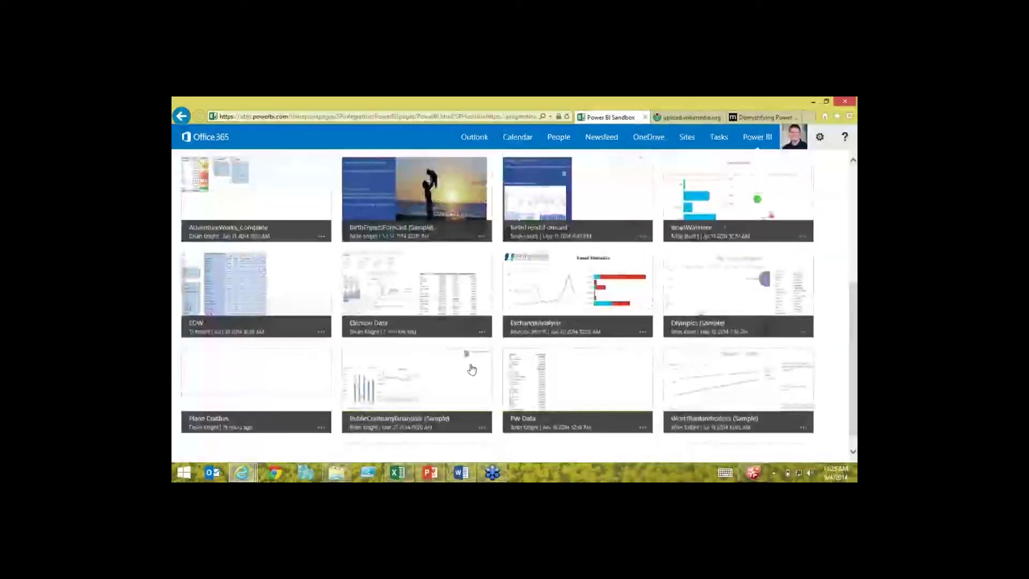
scroll(472, 369, "down", 1)
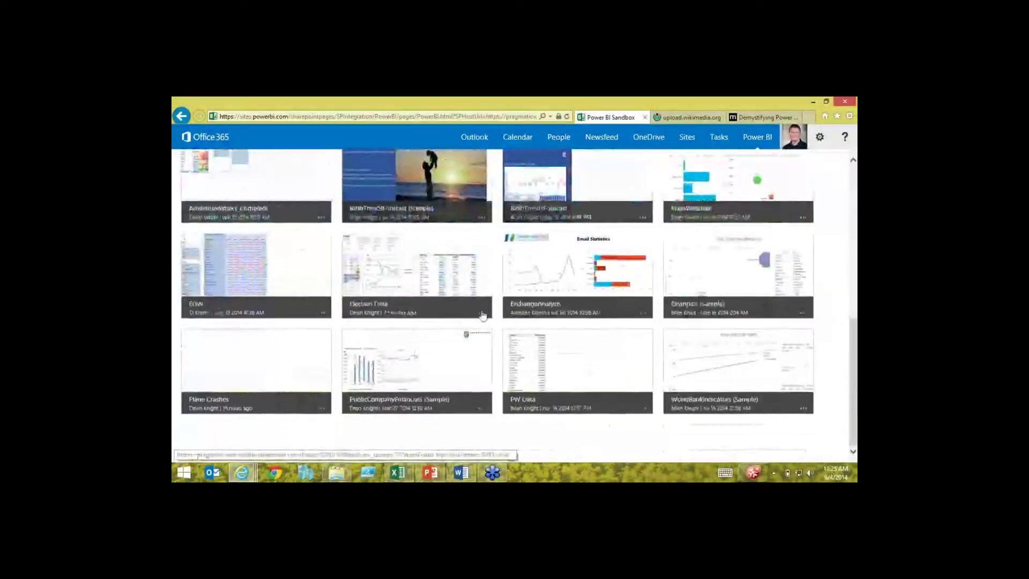
left_click(482, 313)
left_click(512, 345)
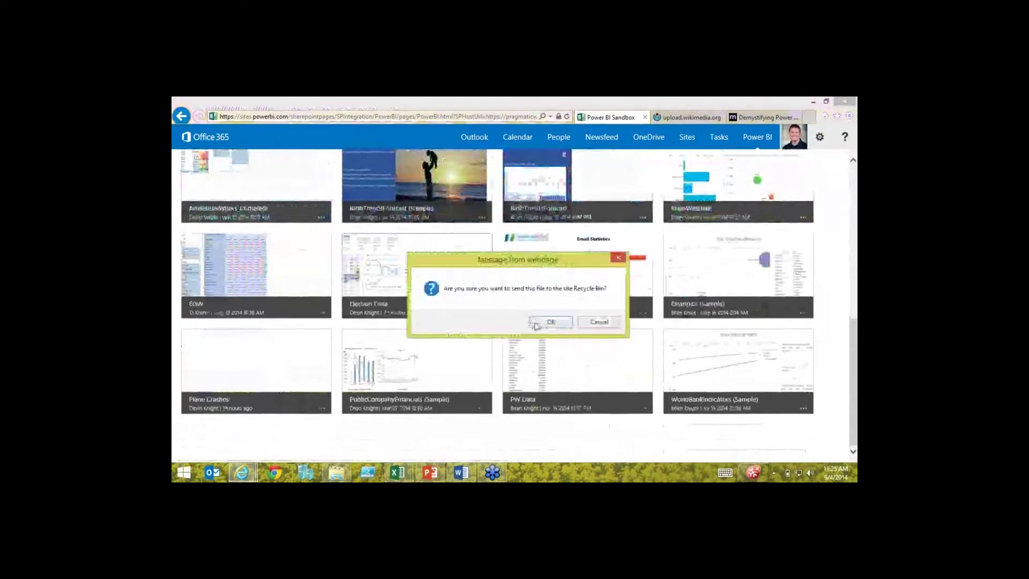
left_click(551, 322)
Switch to Excel and save the Election Data workbook to the Power BI Sandbox Shared Documents library
mouse_move(398, 473)
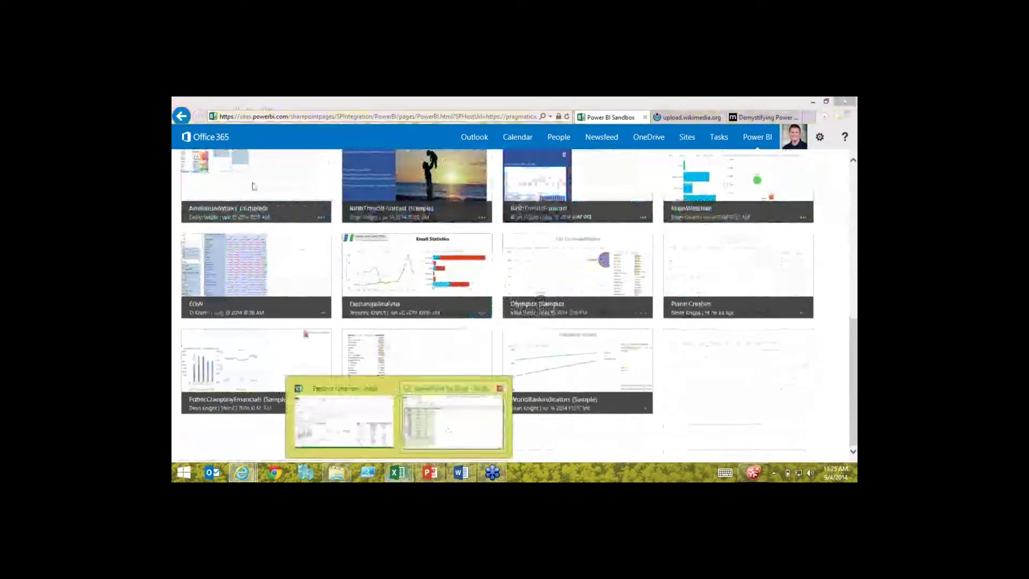
left_click(354, 423)
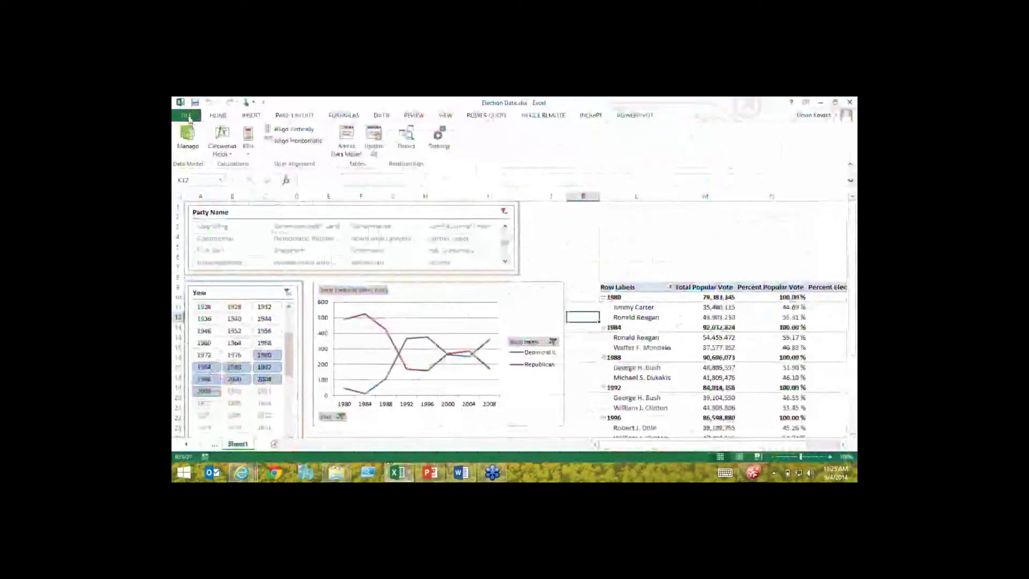
left_click(187, 115)
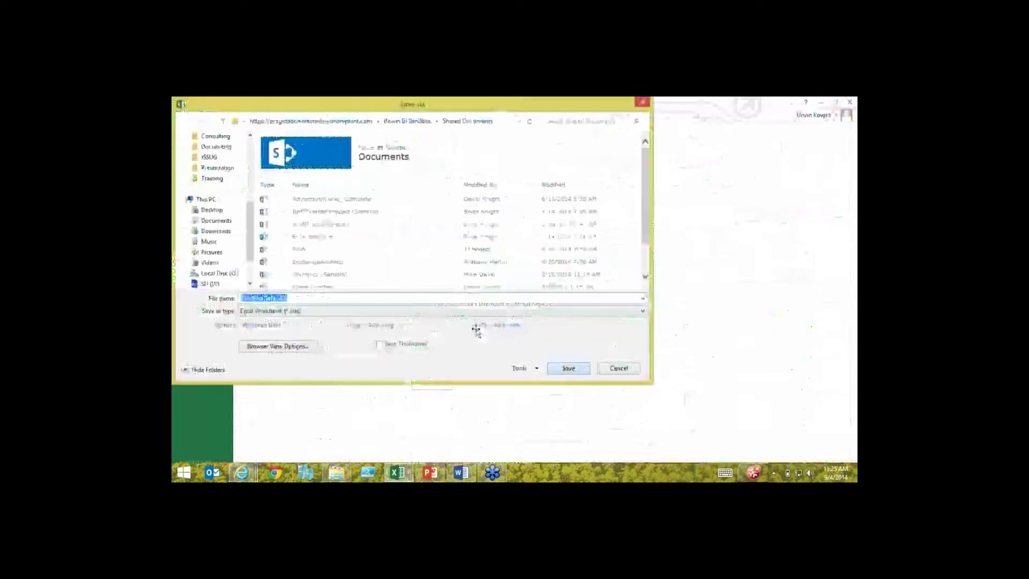
key("Return")
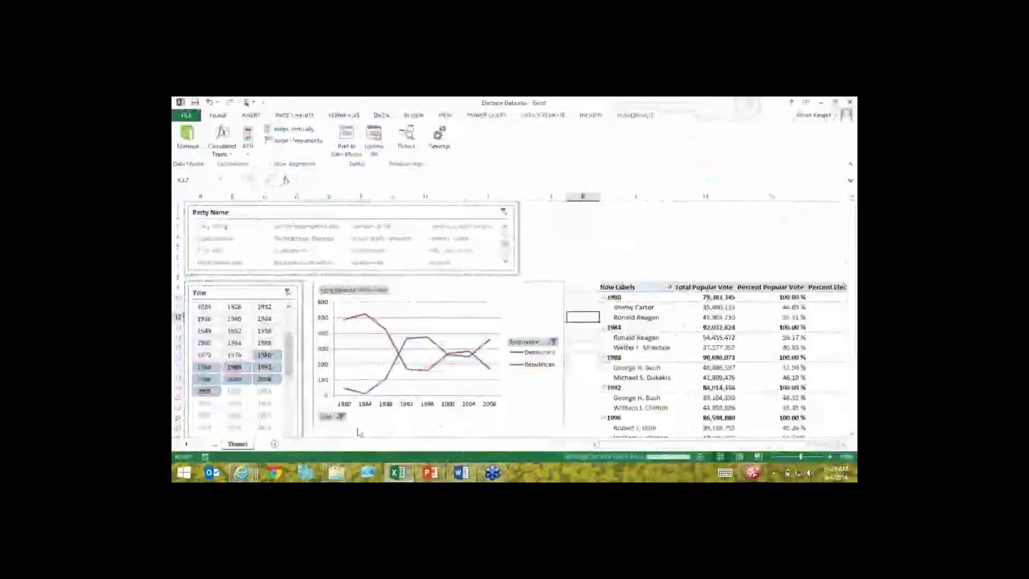
Return to the browser, reload the Power BI Sandbox site, and enable the re-uploaded Election Data report in Power BI for Office 365
left_click(242, 472)
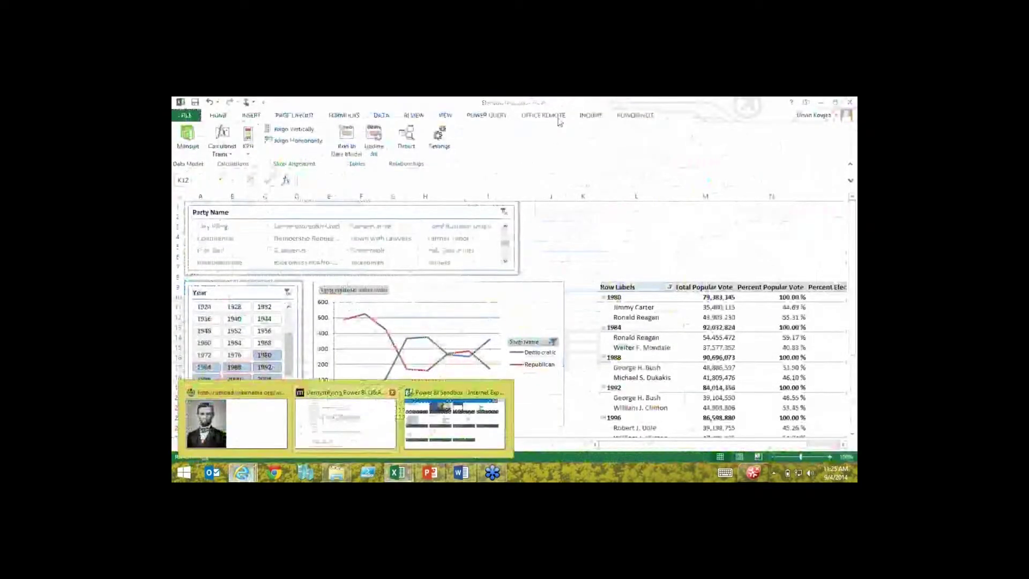
left_click(455, 423)
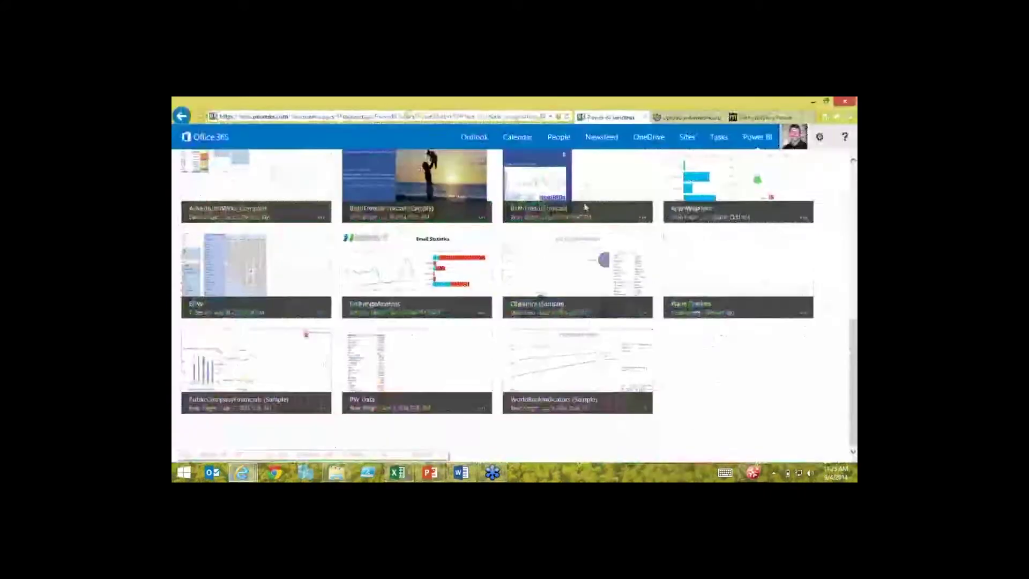
left_click(584, 204)
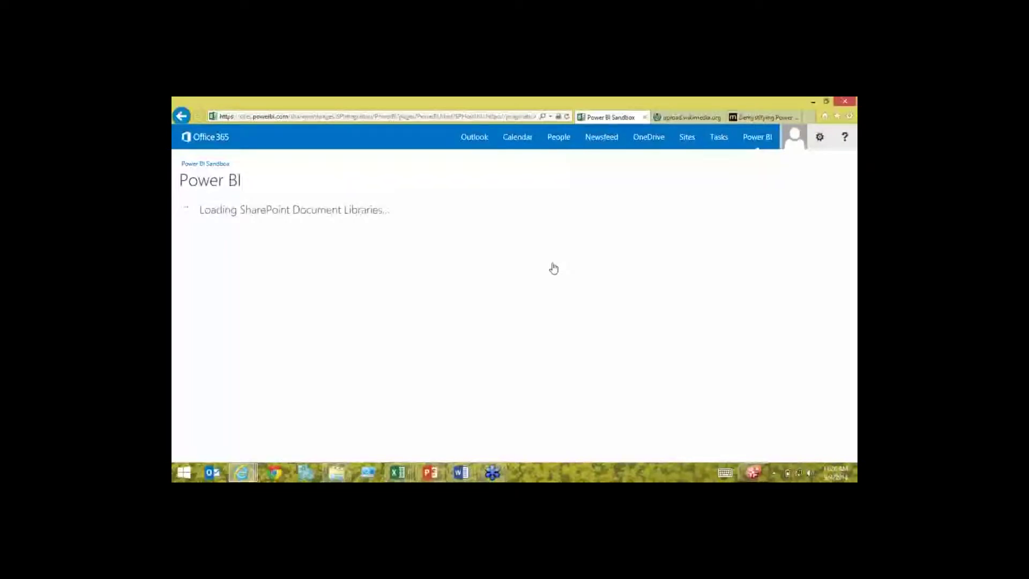
scroll(518, 402, "down", 6)
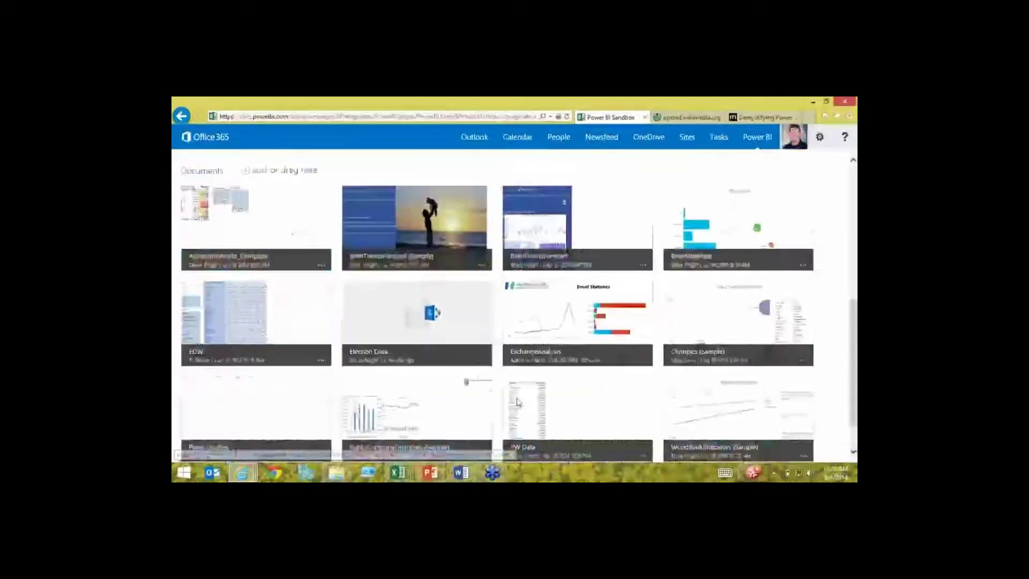
left_click(517, 402)
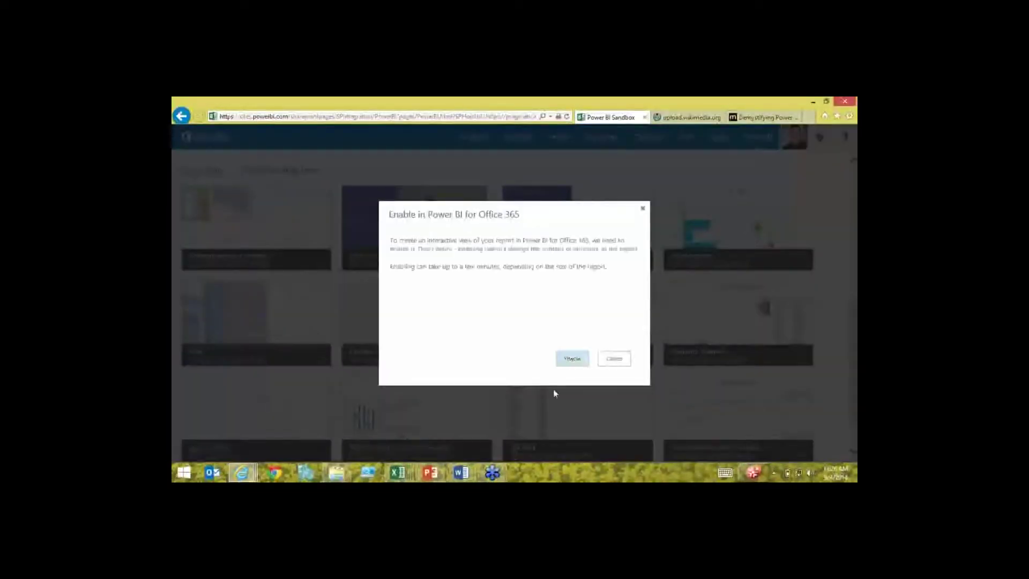
left_click(575, 359)
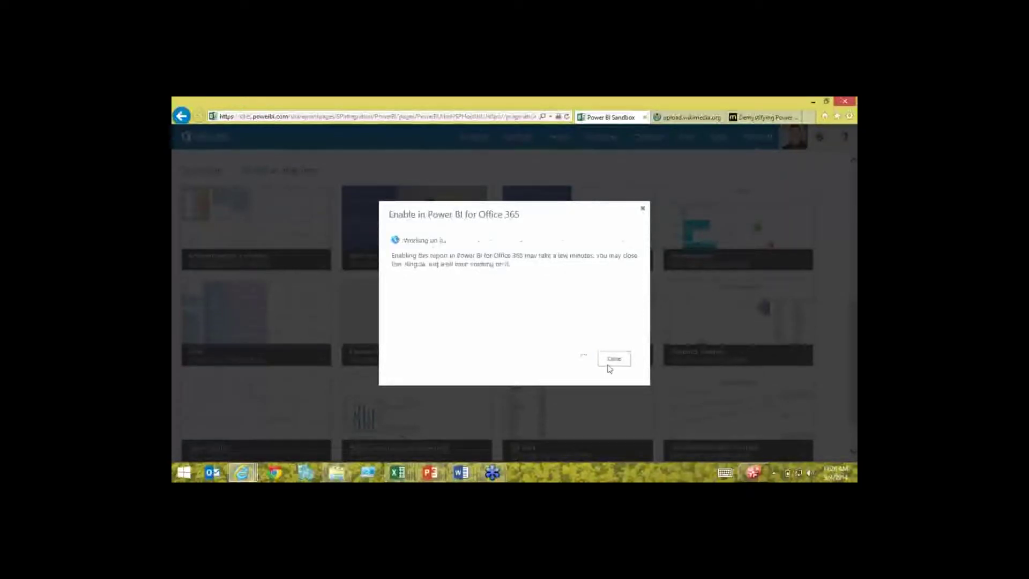
left_click(609, 365)
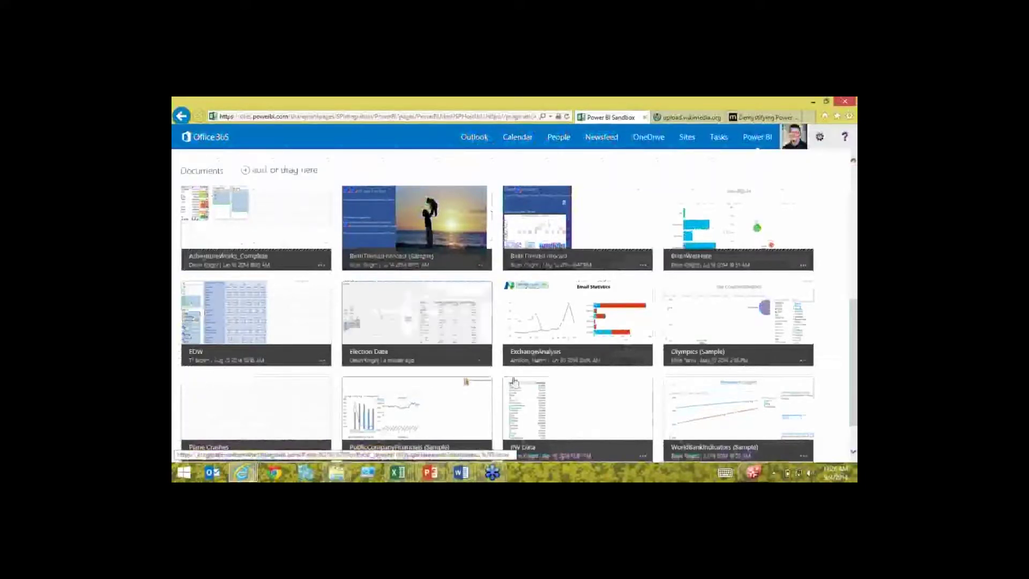
Add the Election Data report to Q&A
left_click(482, 361)
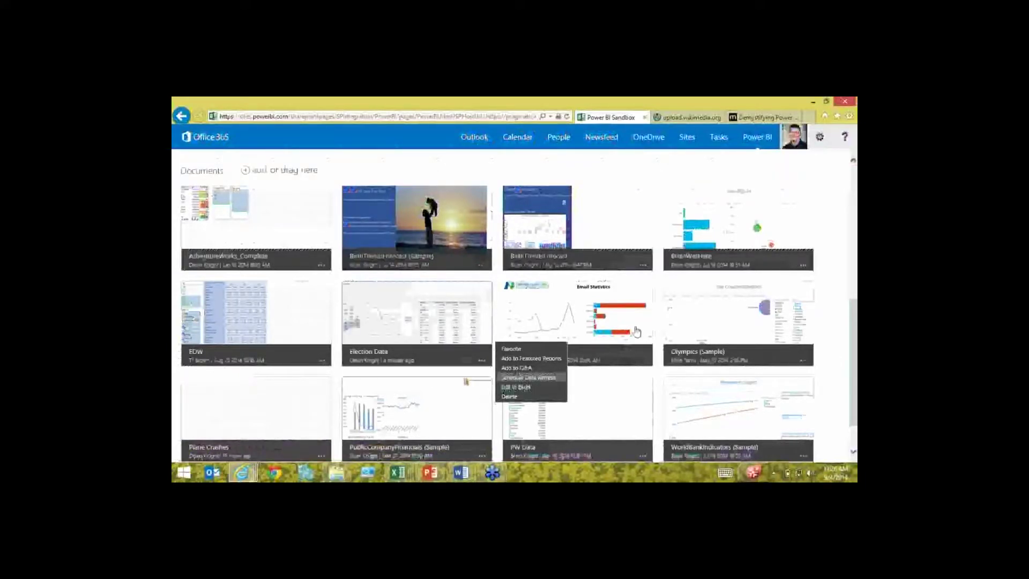
left_click(516, 367)
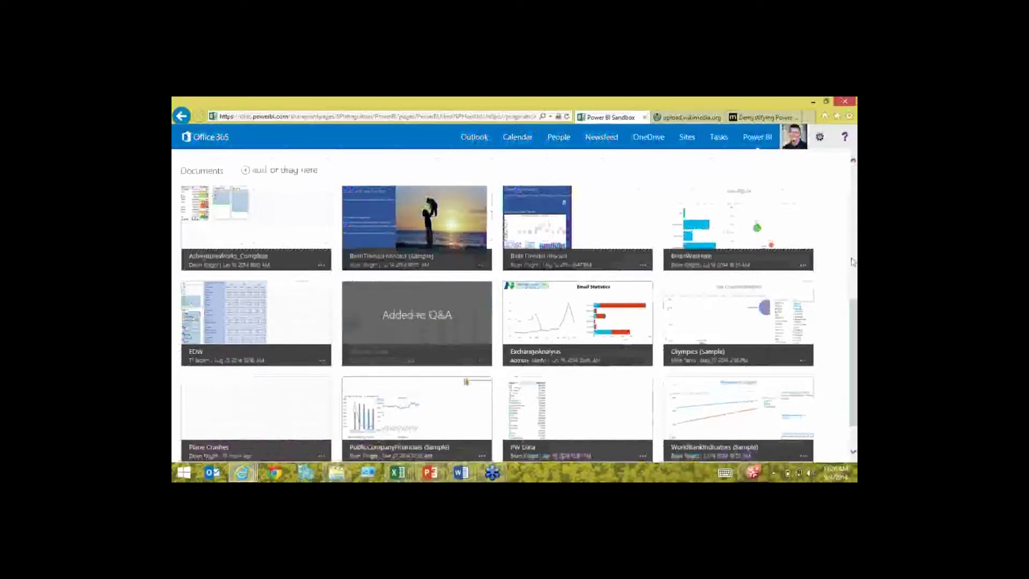
scroll(442, 430, "up", 5)
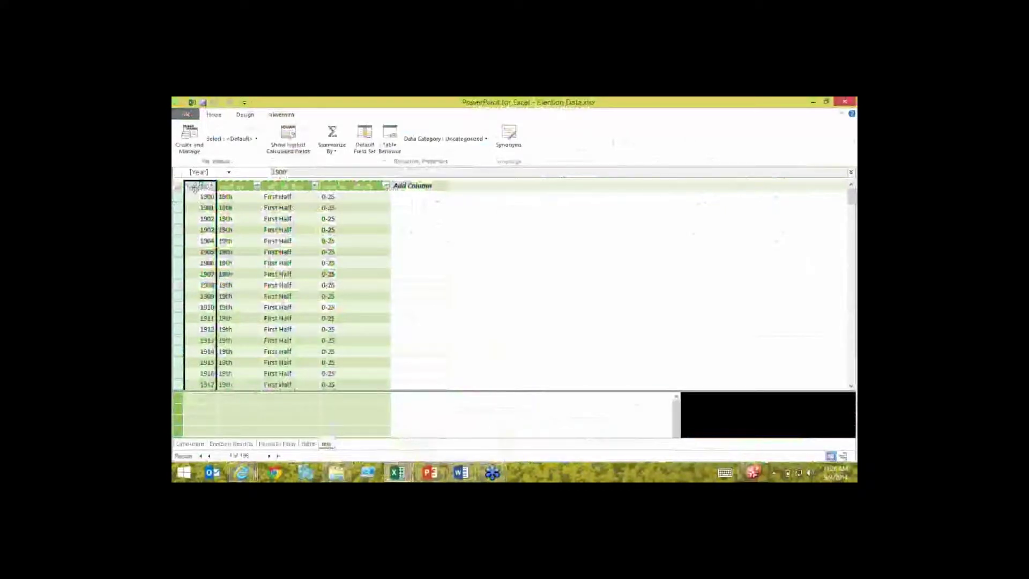
Check the Year column's Summarize By setting in the Power Pivot window, and return to the browser
left_click(331, 144)
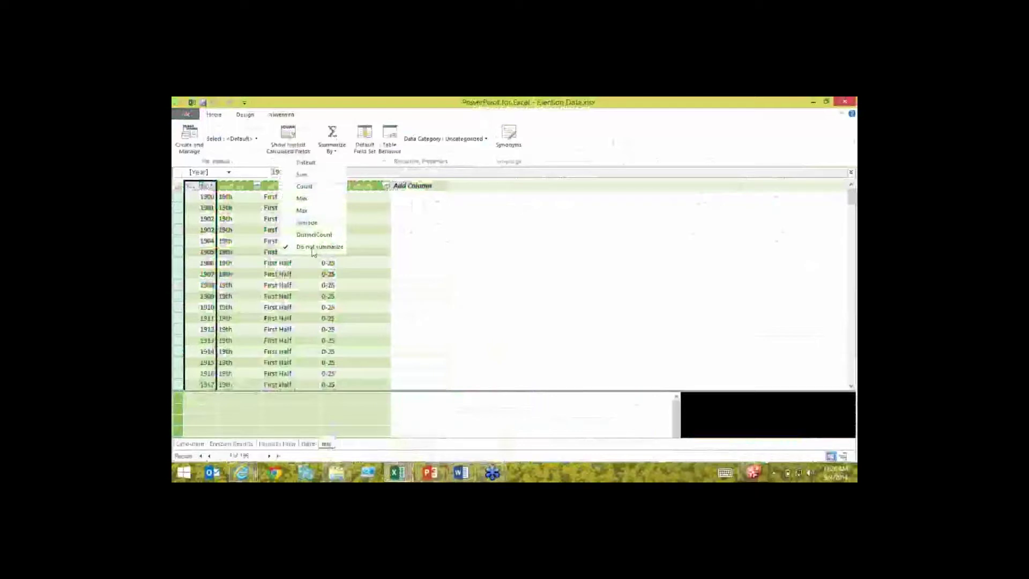
left_click(795, 113)
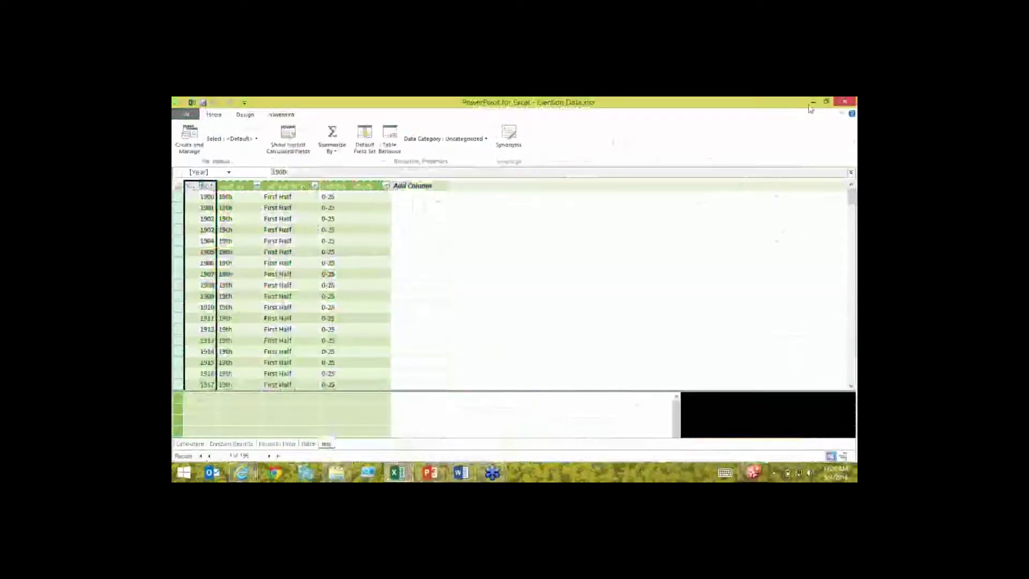
key("alt+Tab")
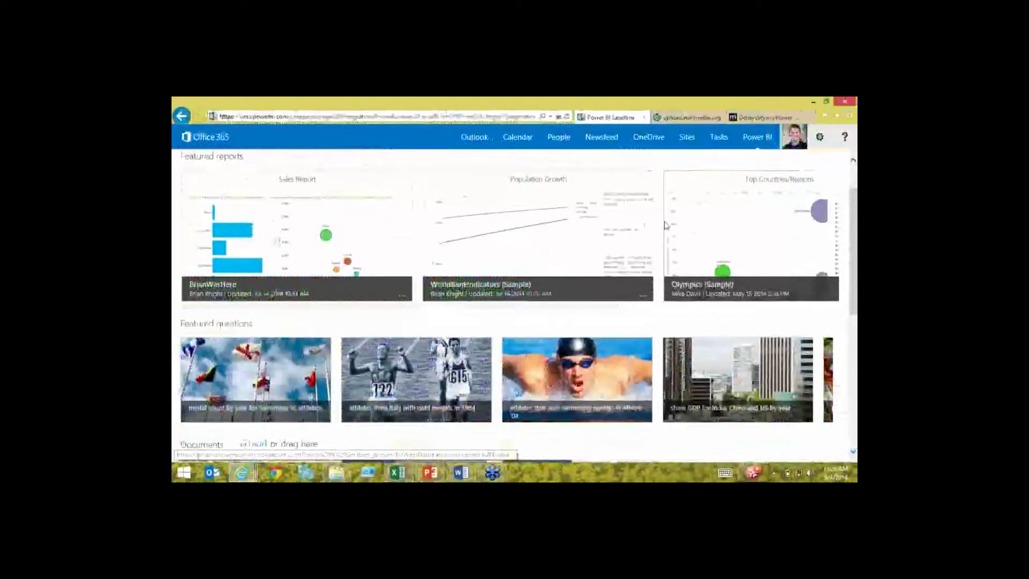
Open Q&A for the Power BI Sandbox site and ask "votes by year"
scroll(666, 225, "up", 3)
left_click(788, 162)
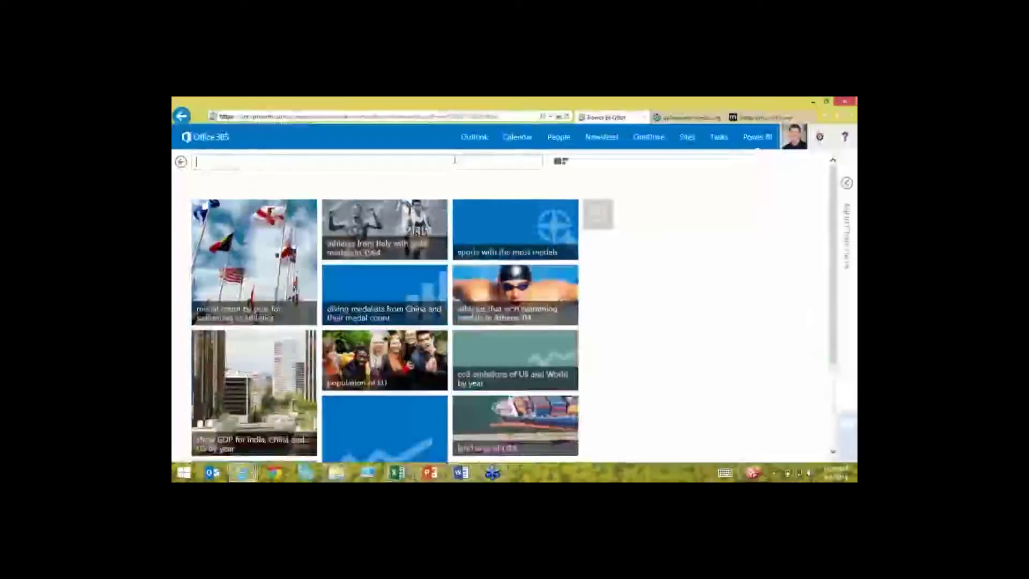
type("wom")
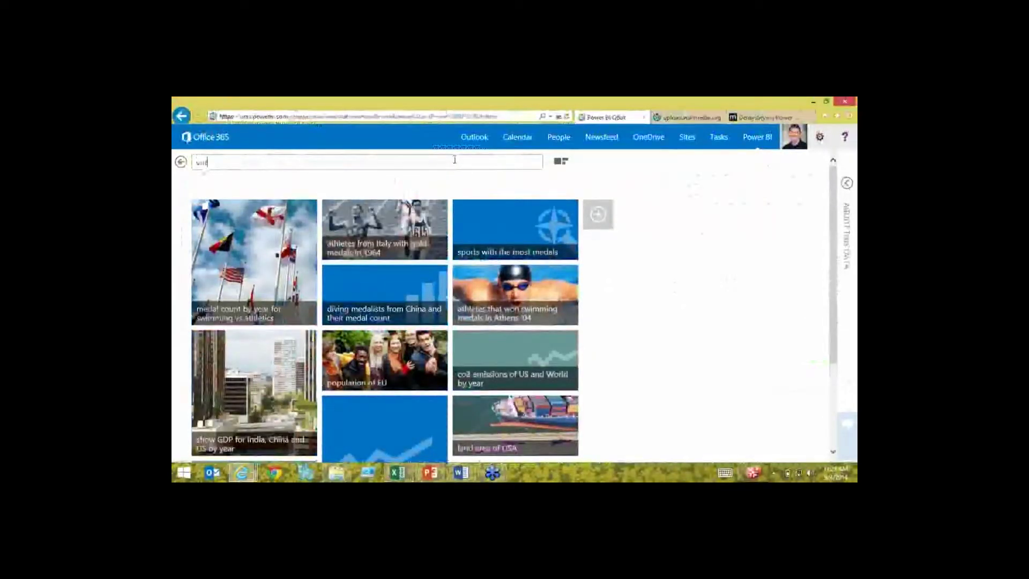
type(" b")
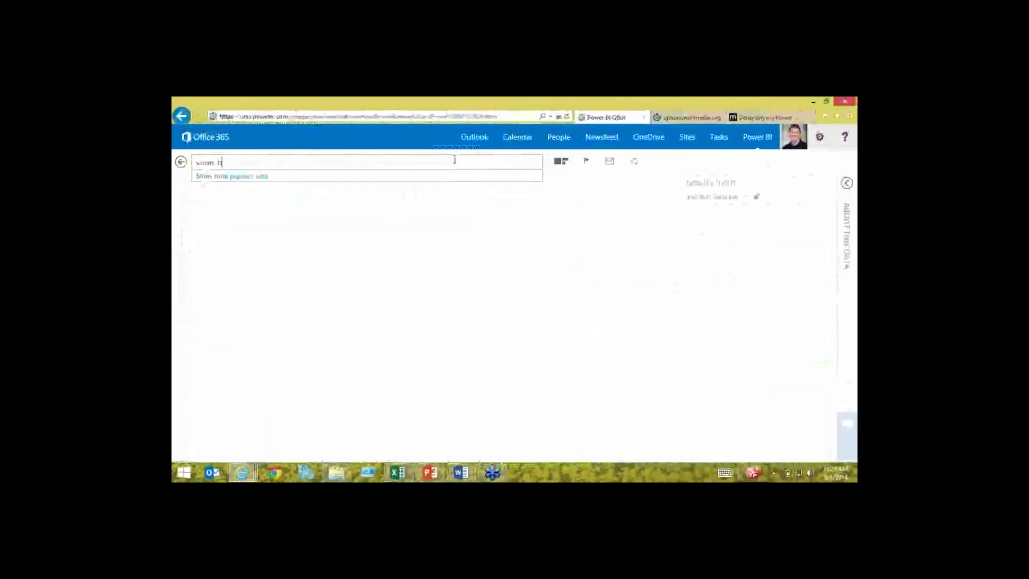
type("y year")
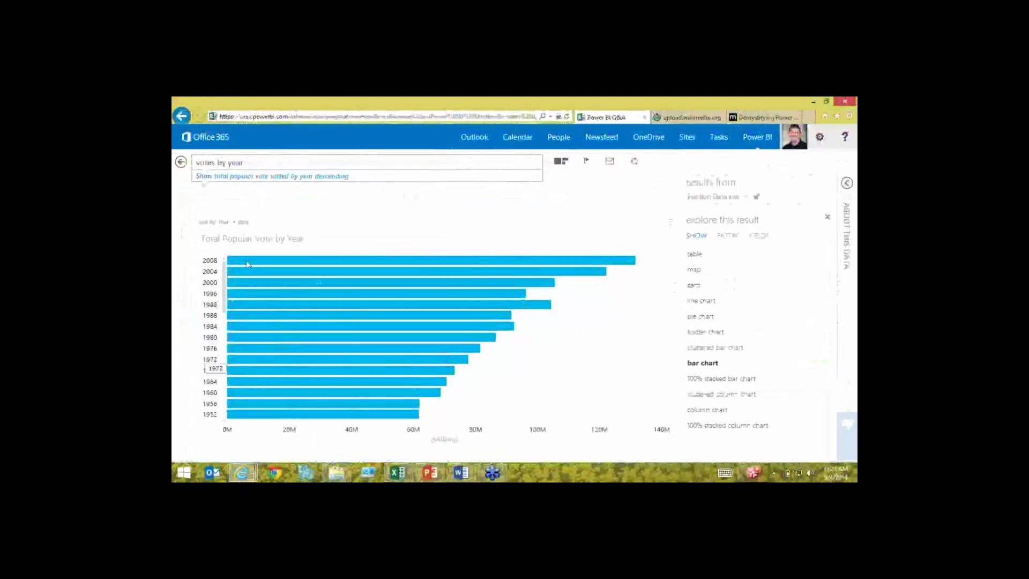
mouse_move(252, 263)
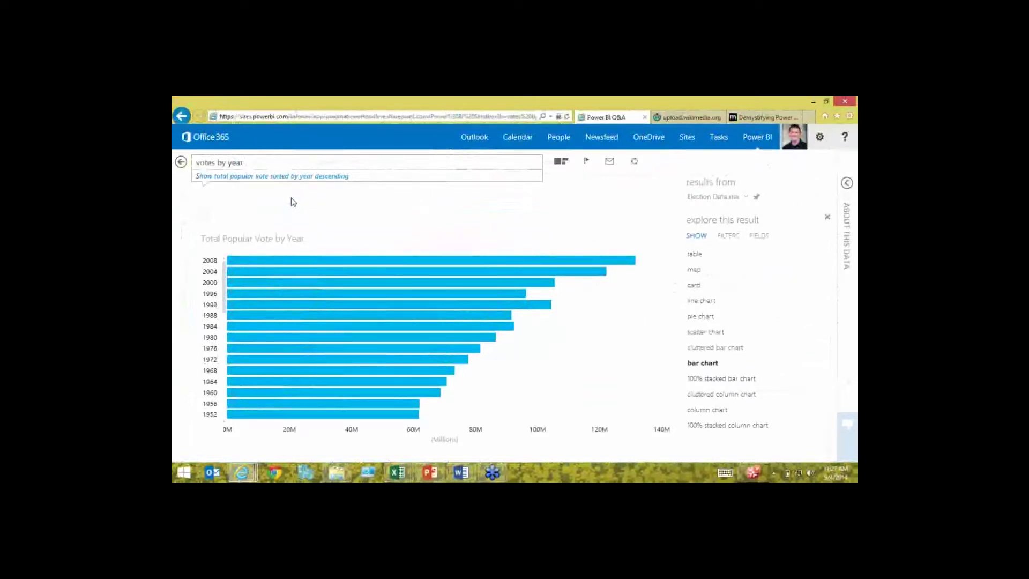
Extend the question to "votes by year as line", and show the result as a table
type("as line")
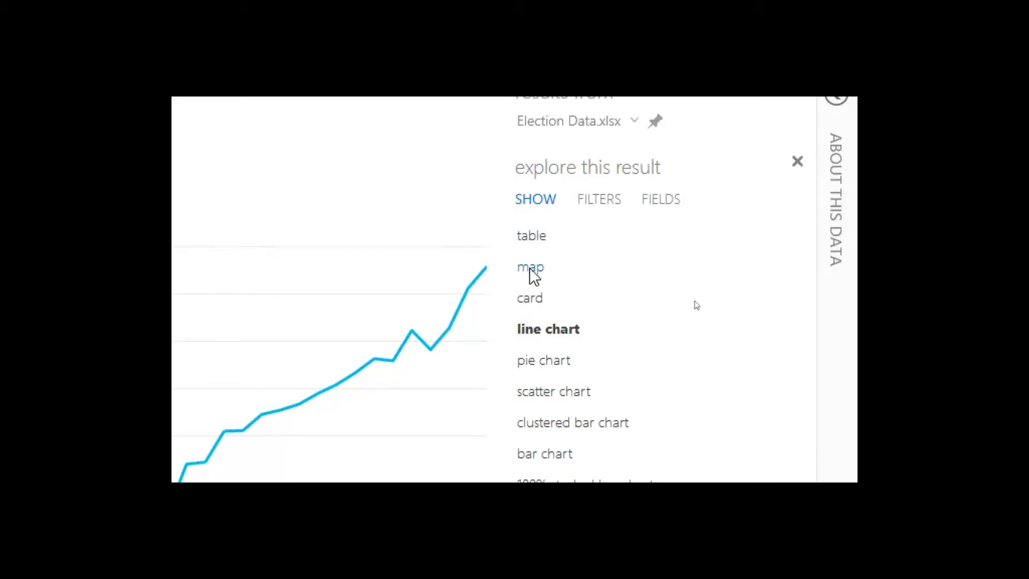
scroll(542, 435, "down", 2)
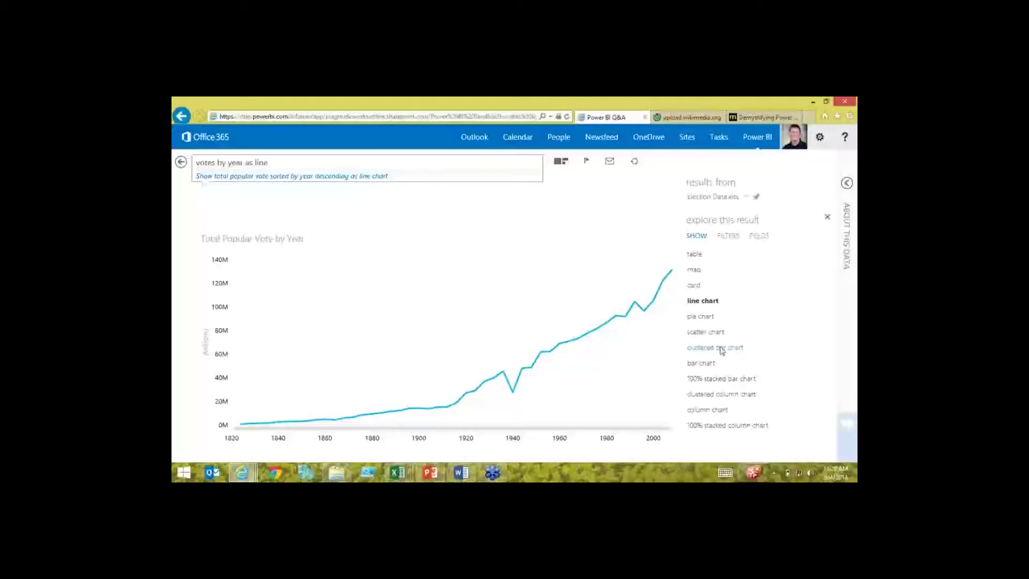
left_click(695, 258)
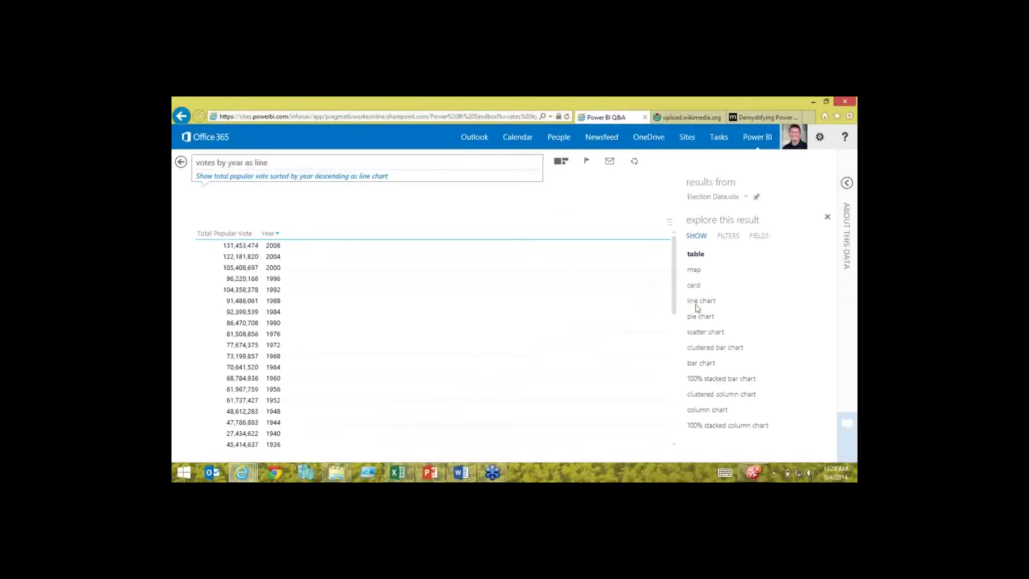
Inspect the result's filters and fields, trying the Candidate field in the table and removing it, and return to the visualization types
left_click(734, 237)
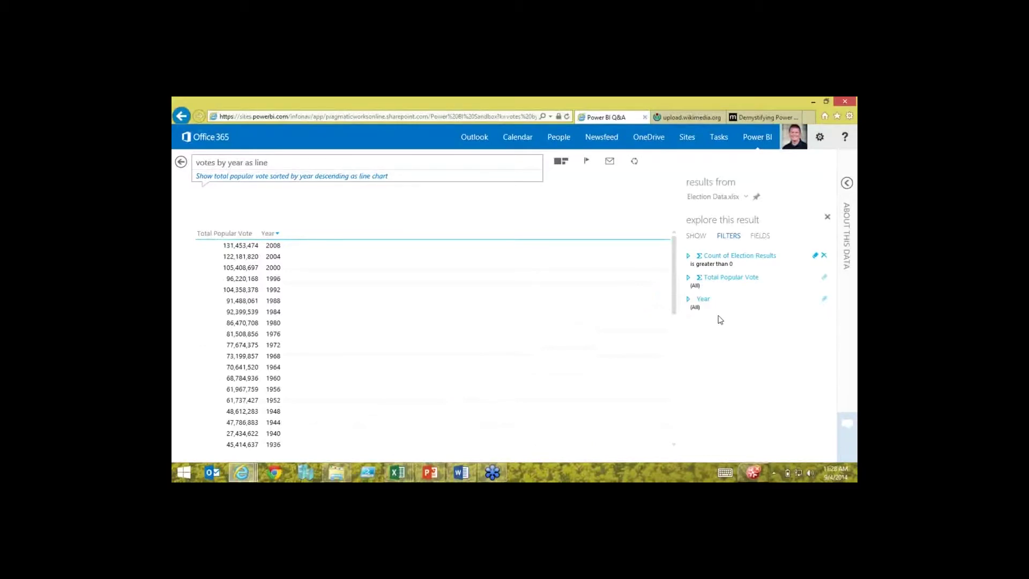
left_click(759, 237)
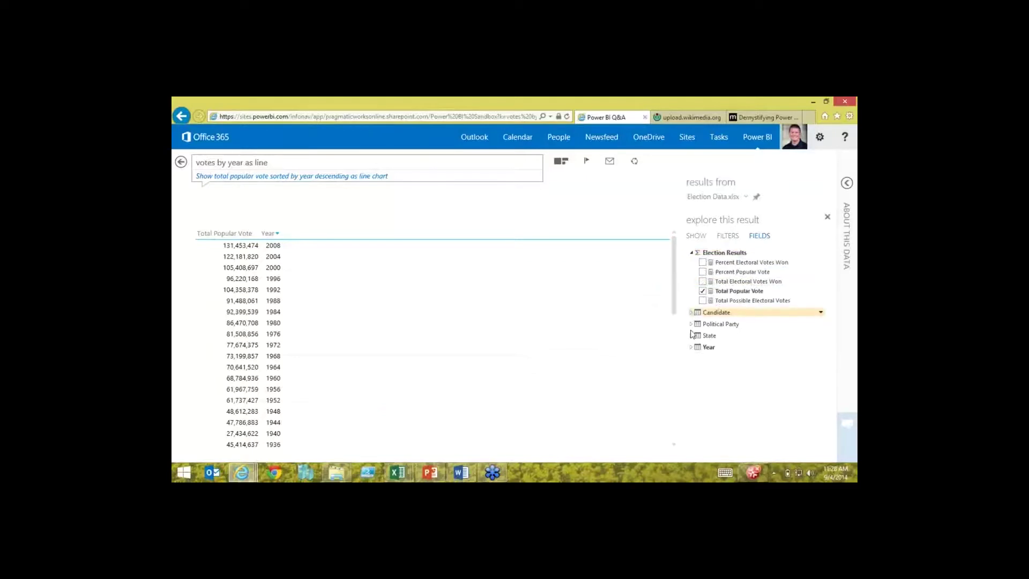
left_click(692, 312)
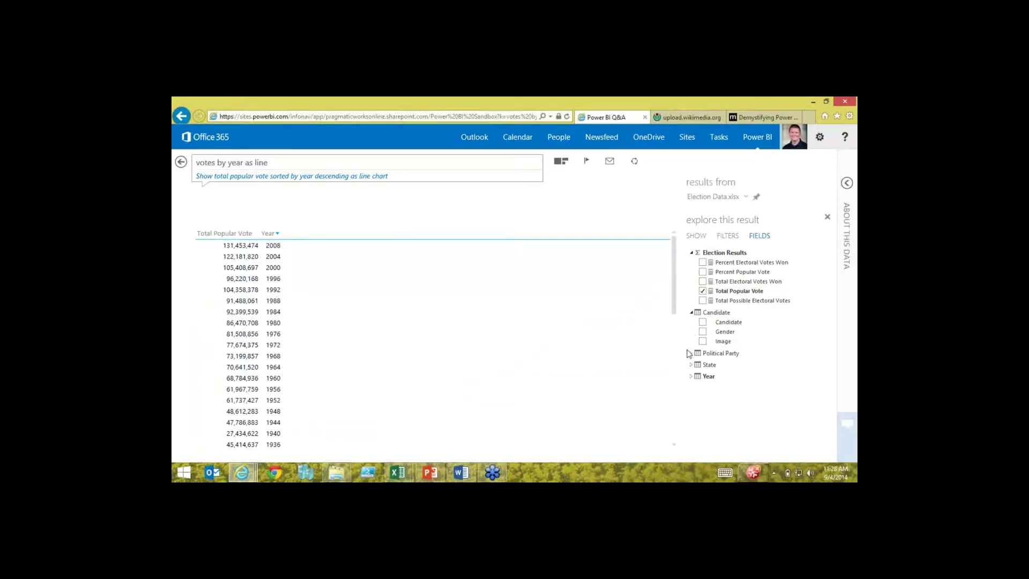
left_click(703, 321)
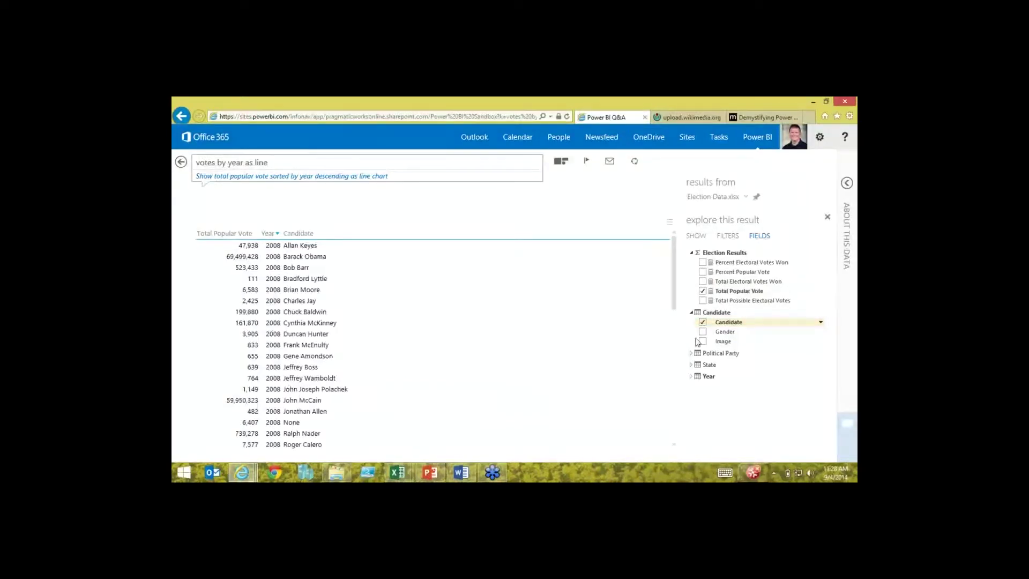
left_click(703, 321)
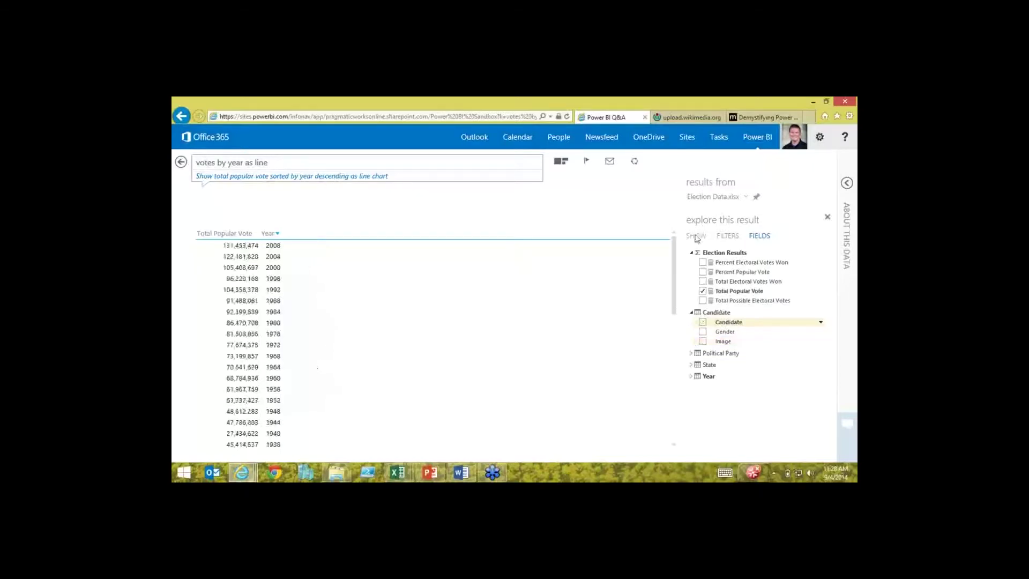
left_click(698, 237)
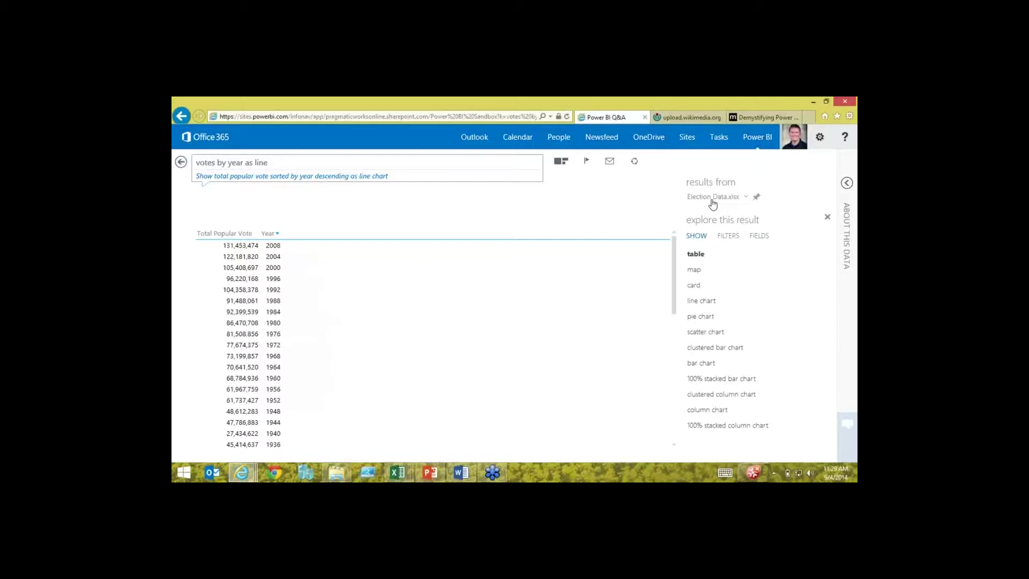
Check which workbooks are offered as the source of the votes result, keeping Election Data.xlsx
left_click(745, 197)
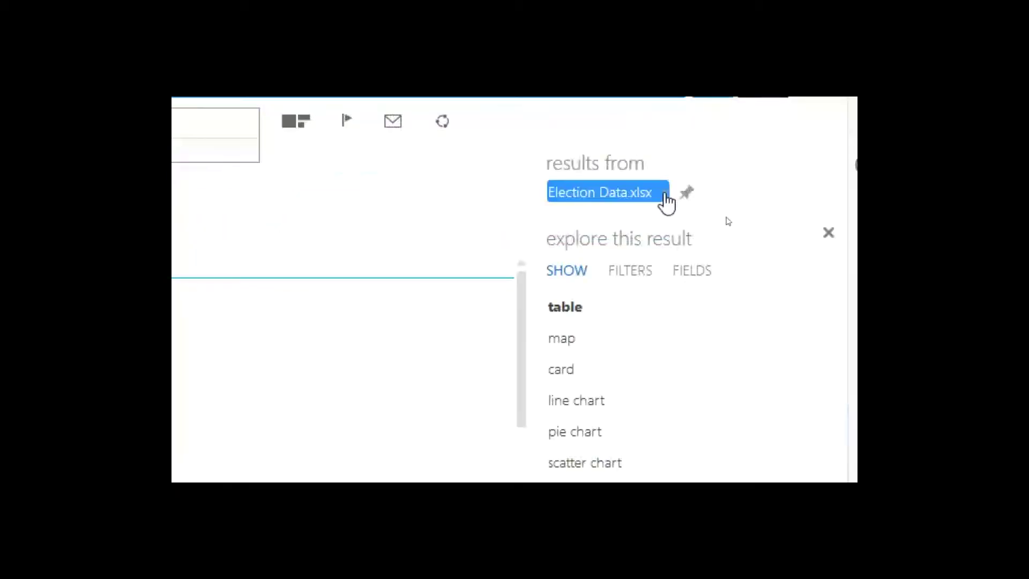
left_click(666, 203)
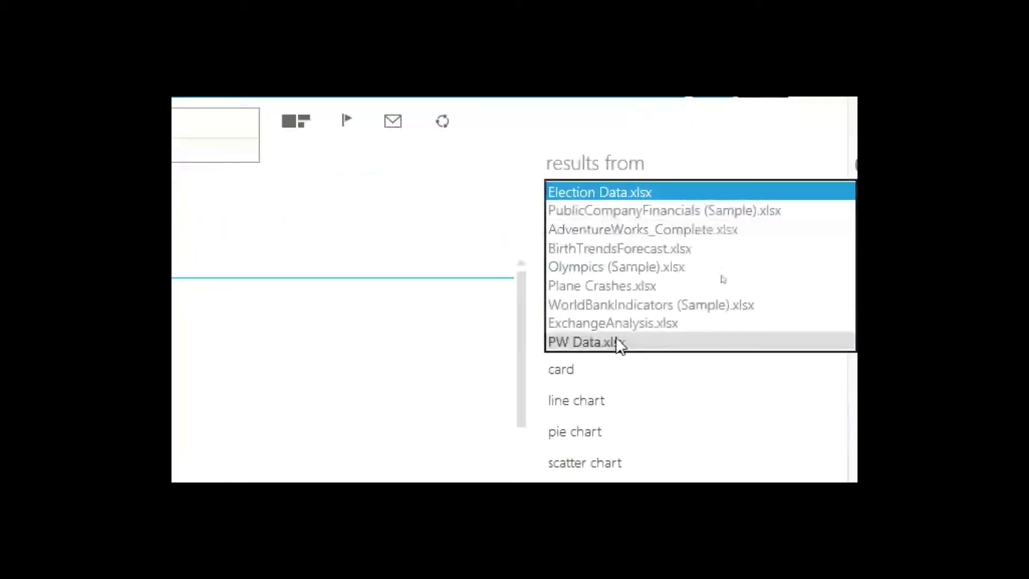
left_click(479, 199)
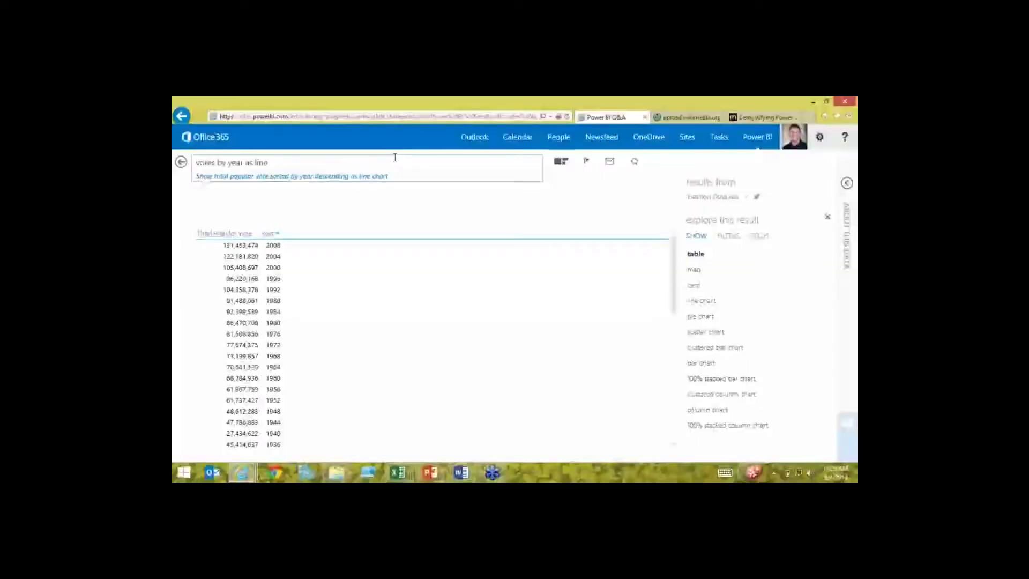
Replace the question with "gdp of United States", followed by "gold medals", to test answers from the other workbooks
key("ctrl+a")
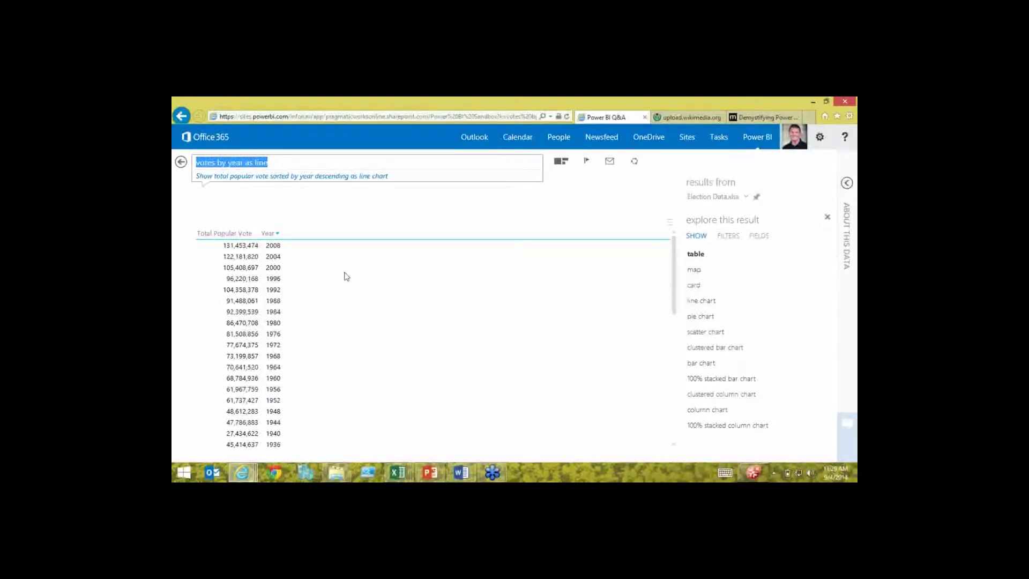
type("dp")
key("BackSpace")
key("BackSpace")
type("gp")
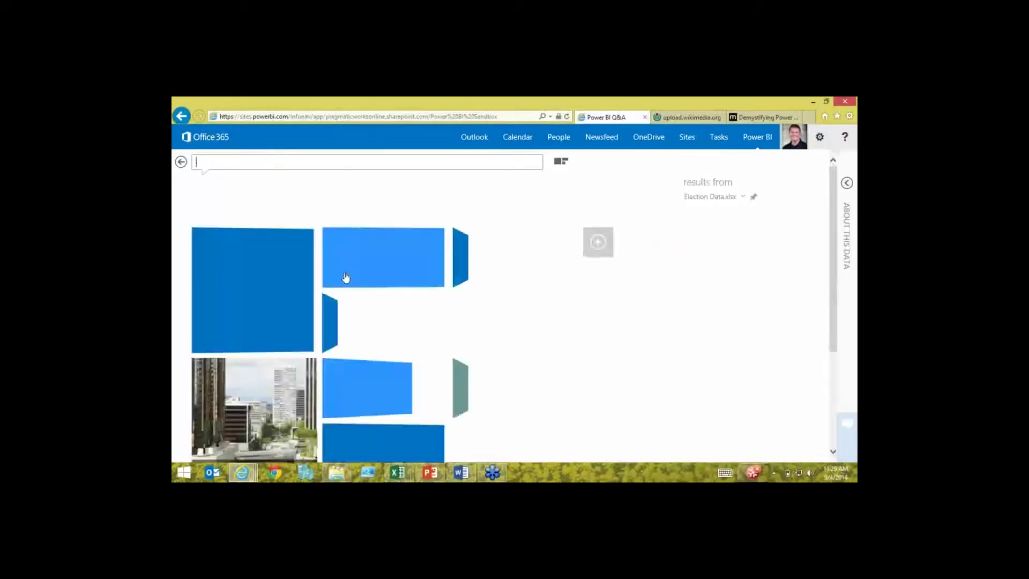
type("d")
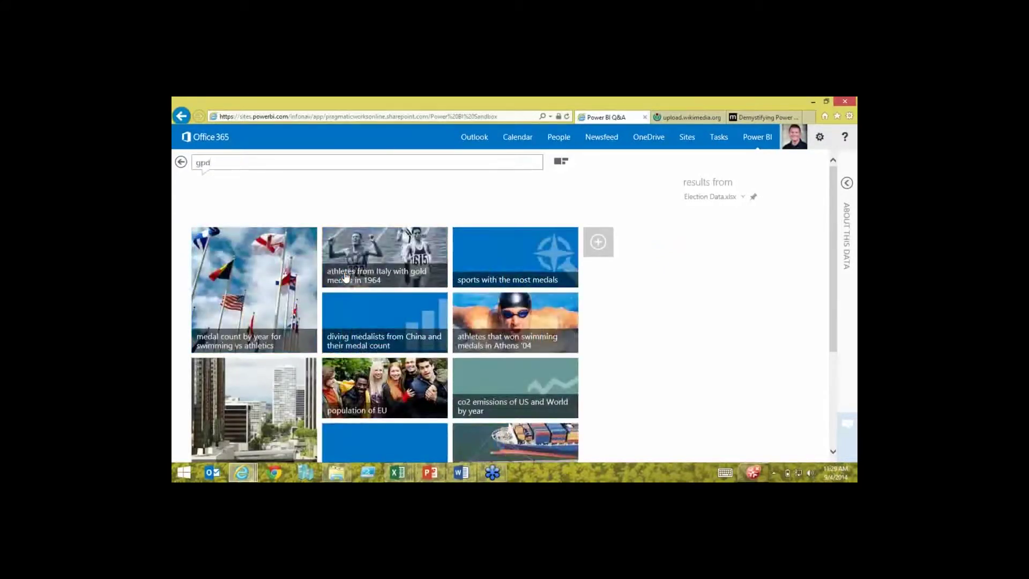
key("BackSpace")
key("BackSpace")
type("dp of un")
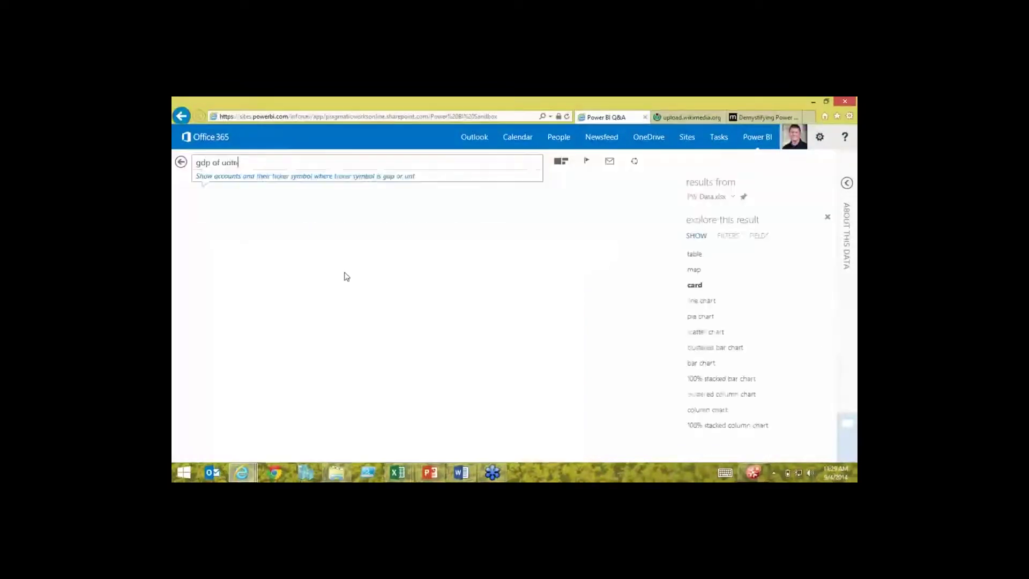
type("it")
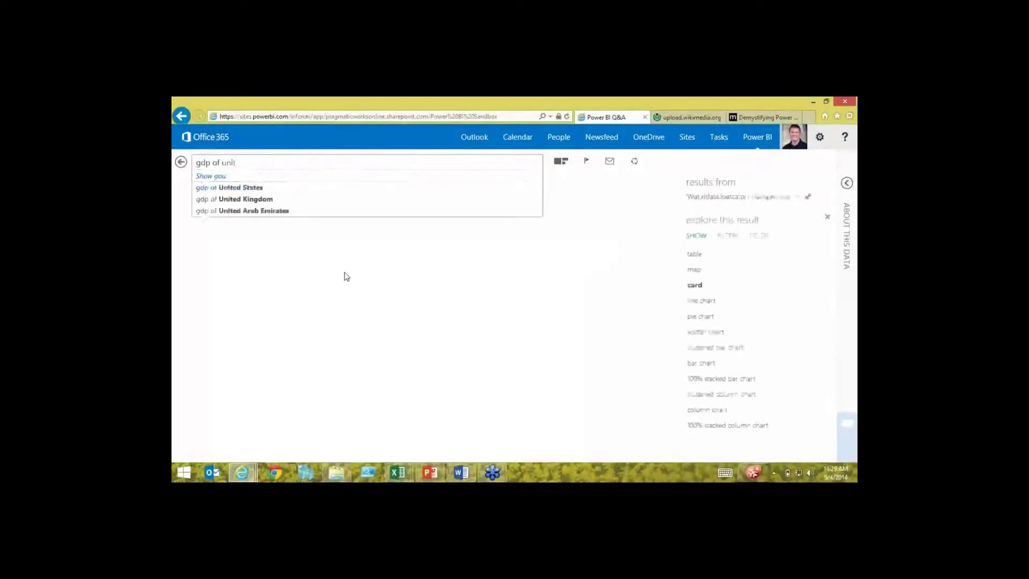
key("Down")
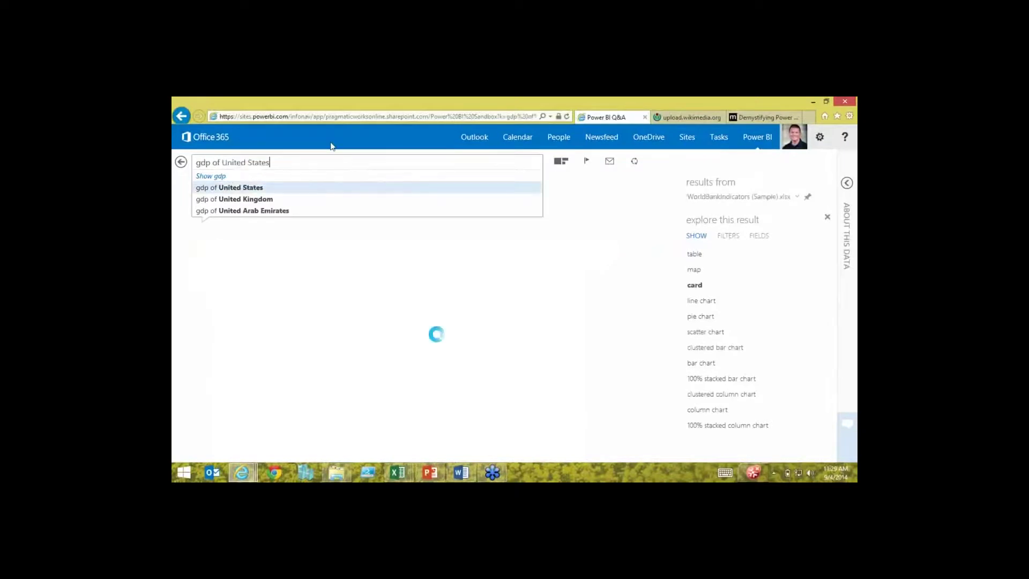
key("Down")
key("Down")
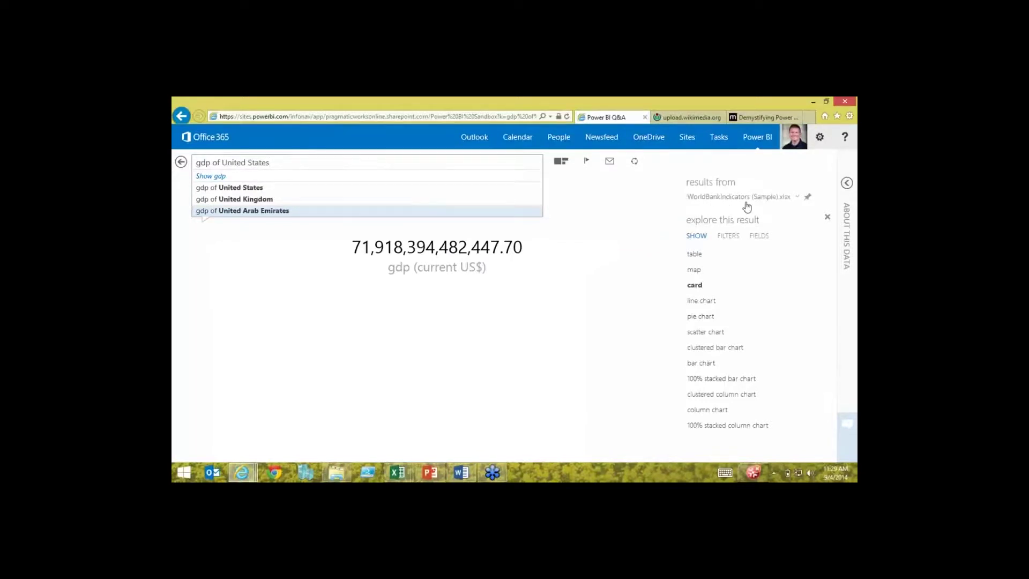
key("ctrl+a")
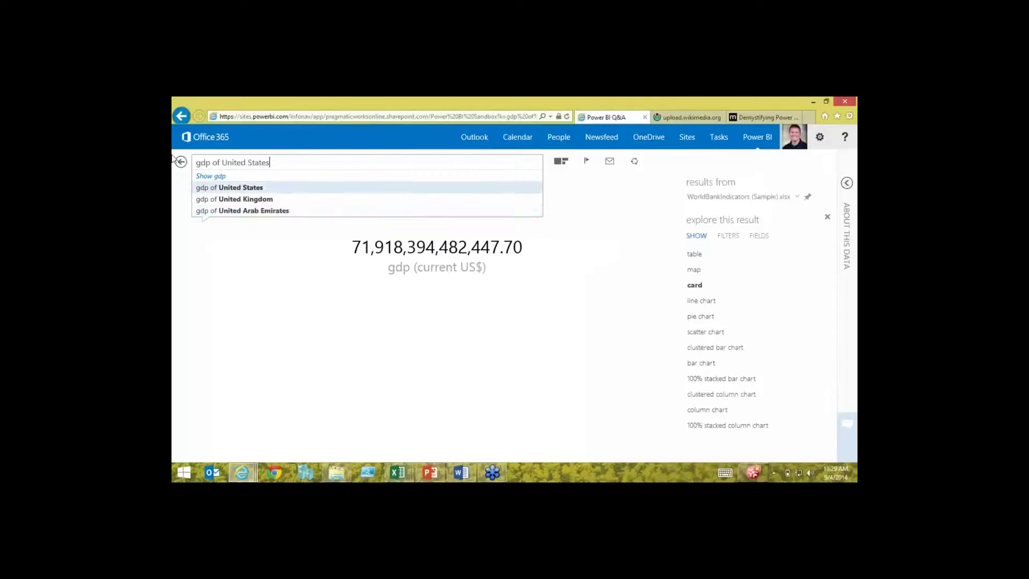
type("gold medals")
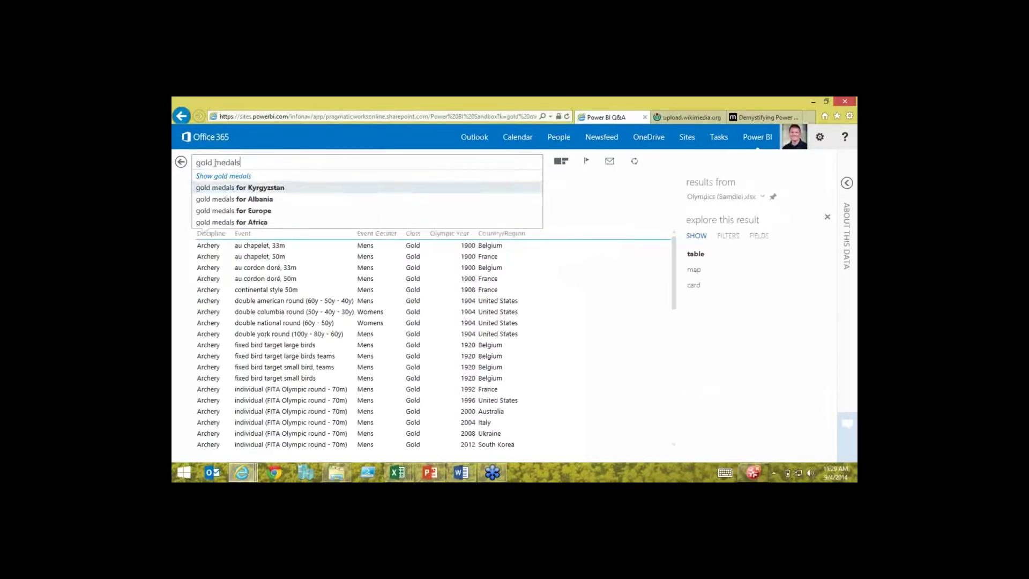
Replace the gold medals question with "show parties"
left_click_drag(199, 163, 241, 163)
key("ctrl+a")
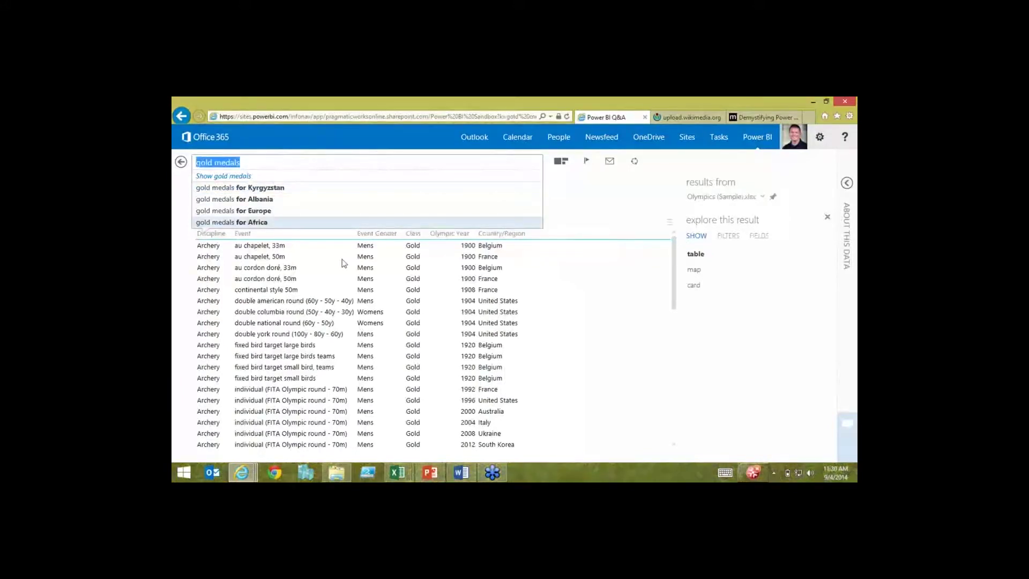
type("show")
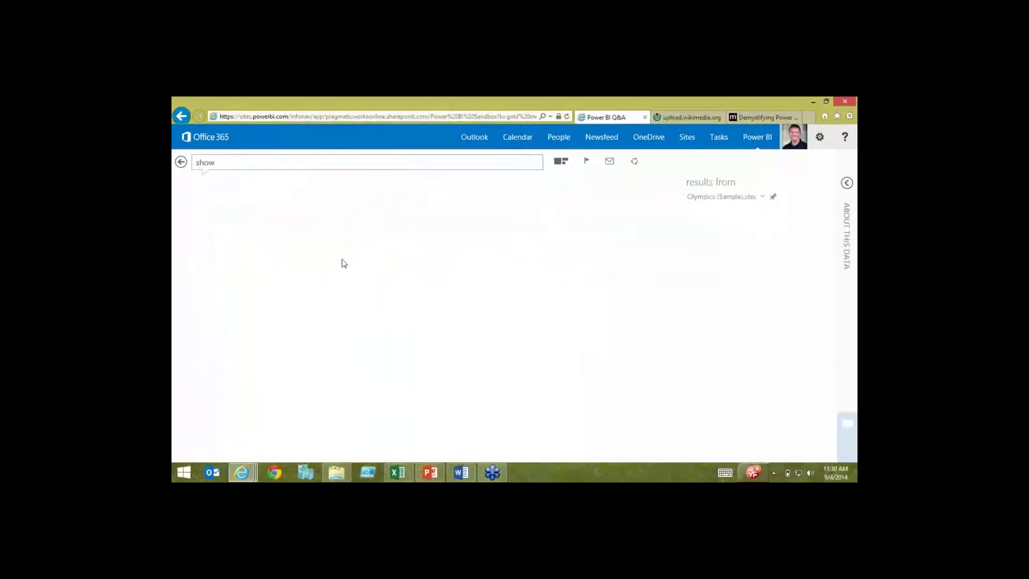
type(" poloi")
key("BackSpace")
key("BackSpace")
key("BackSpace")
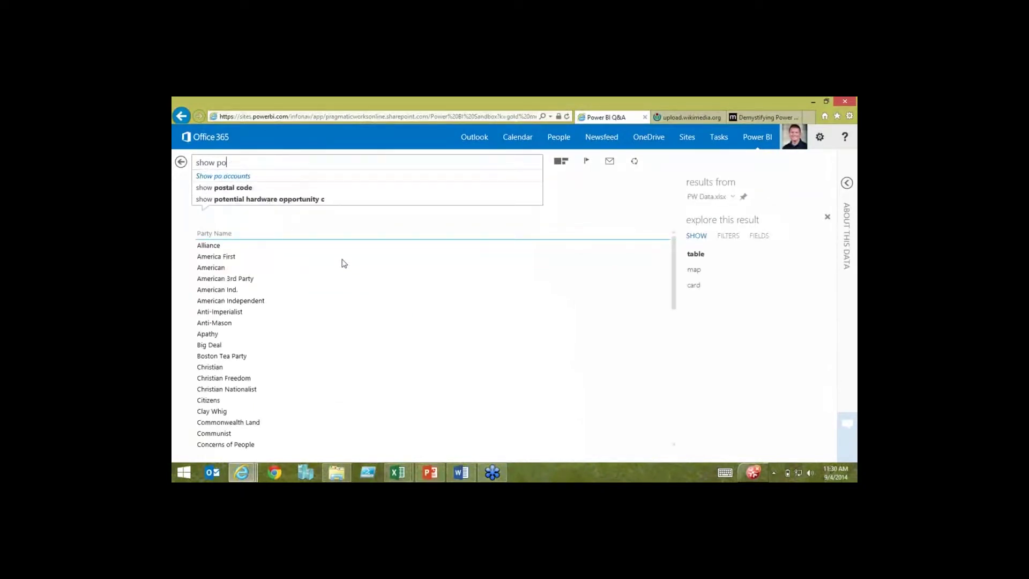
key("BackSpace")
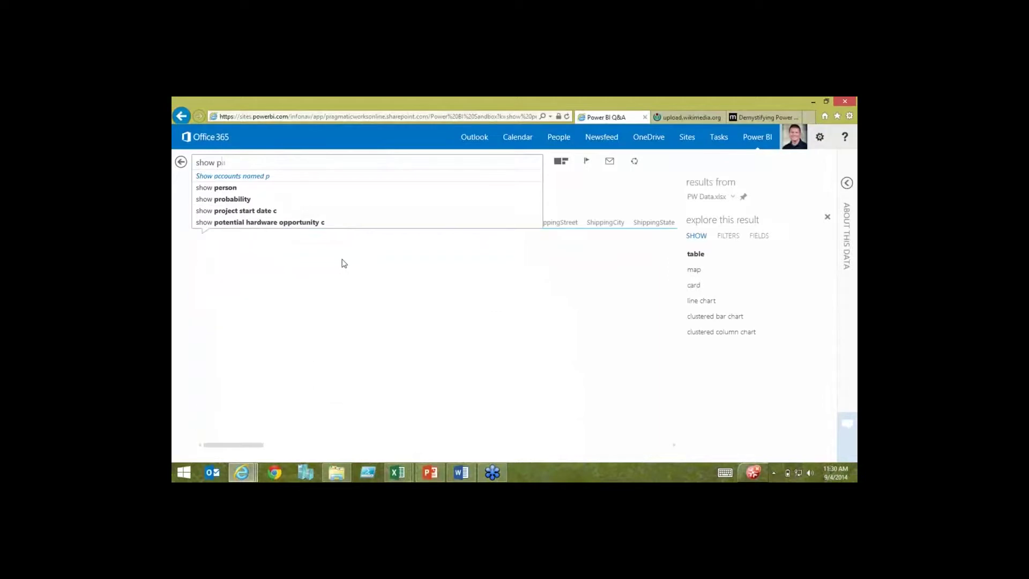
type("arties")
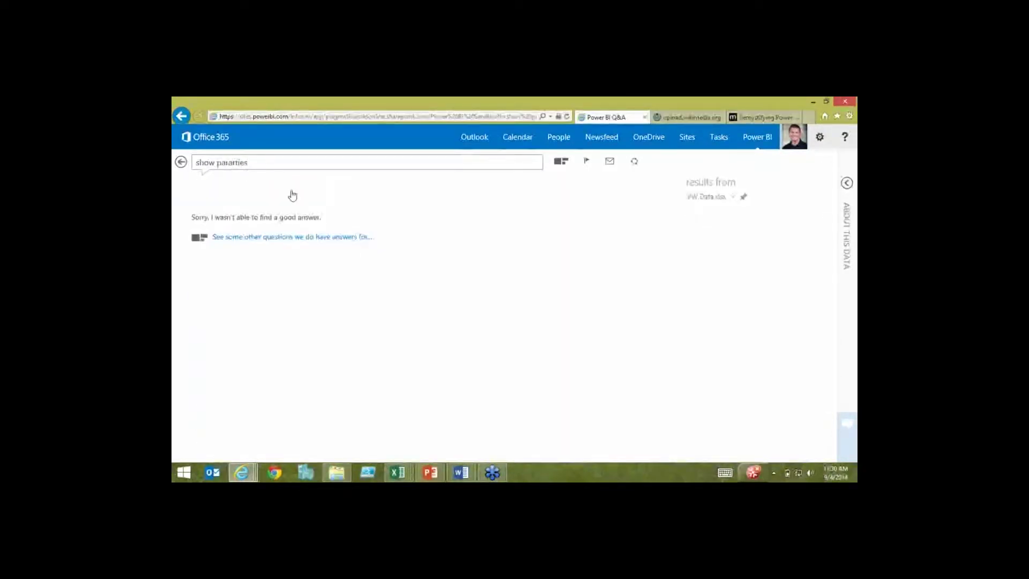
key("BackSpace")
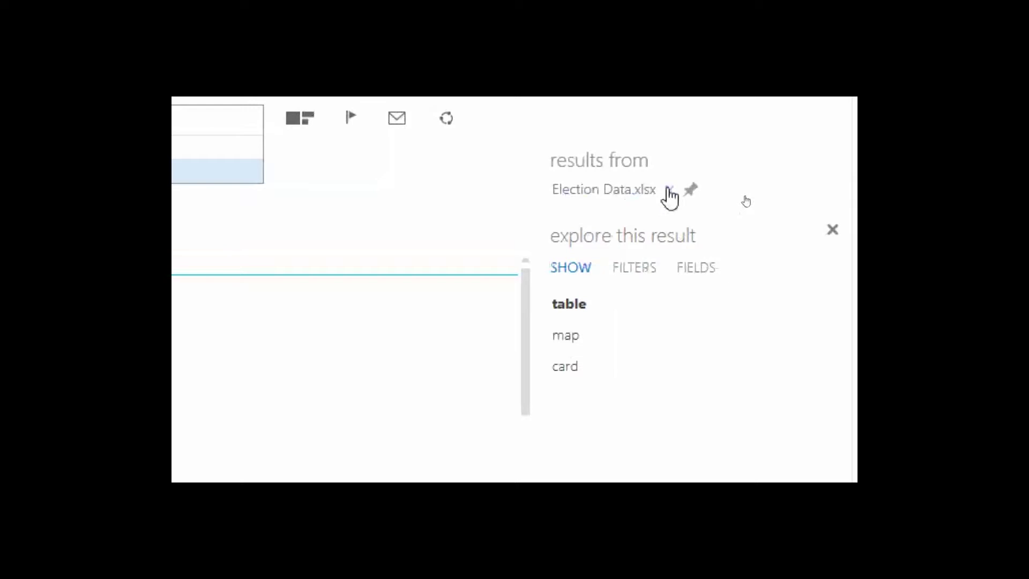
Check the list of source workbooks for the parties result, keep Election Data.xlsx, and switch to Word
left_click(669, 191)
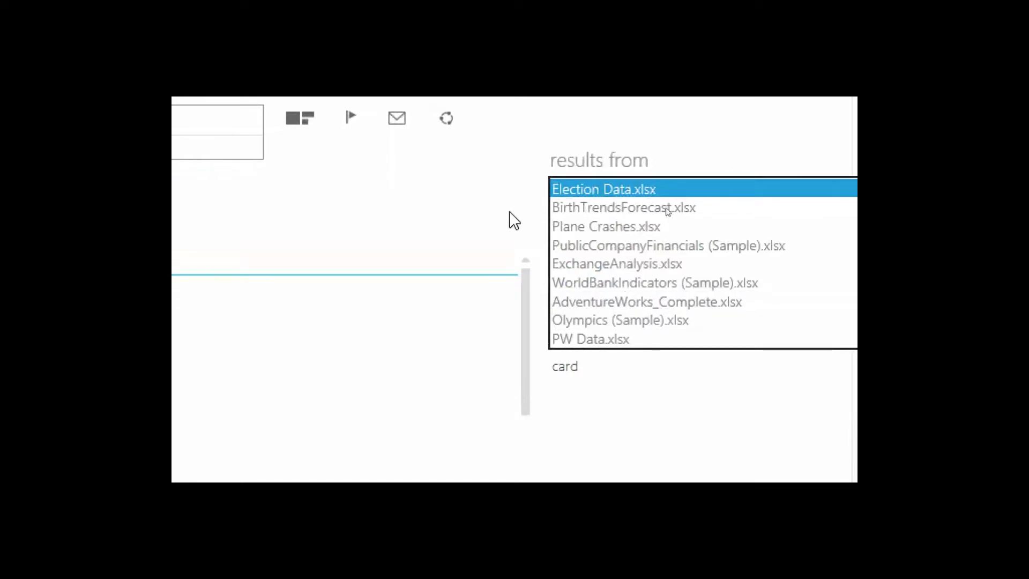
left_click(495, 221)
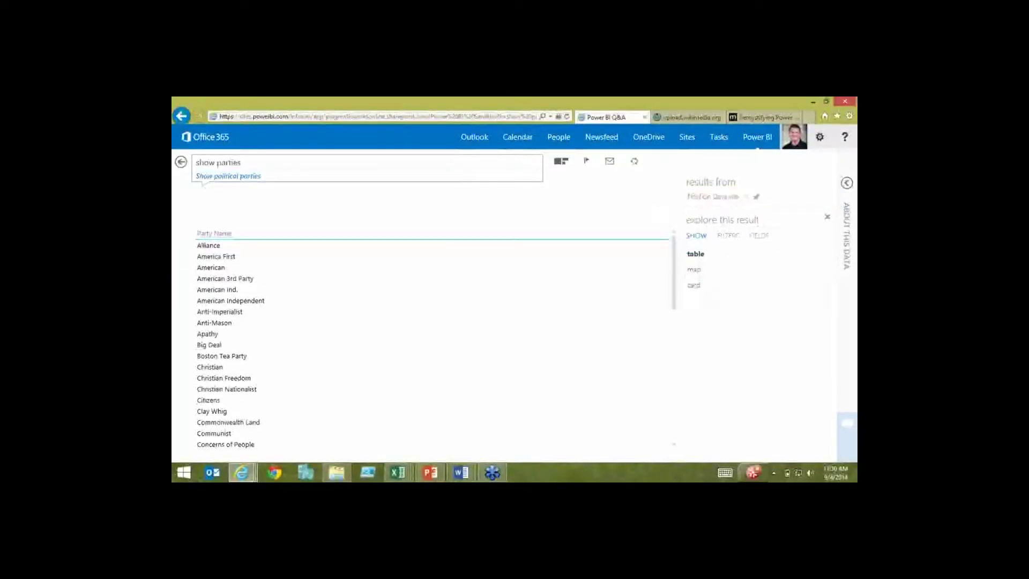
left_click(461, 473)
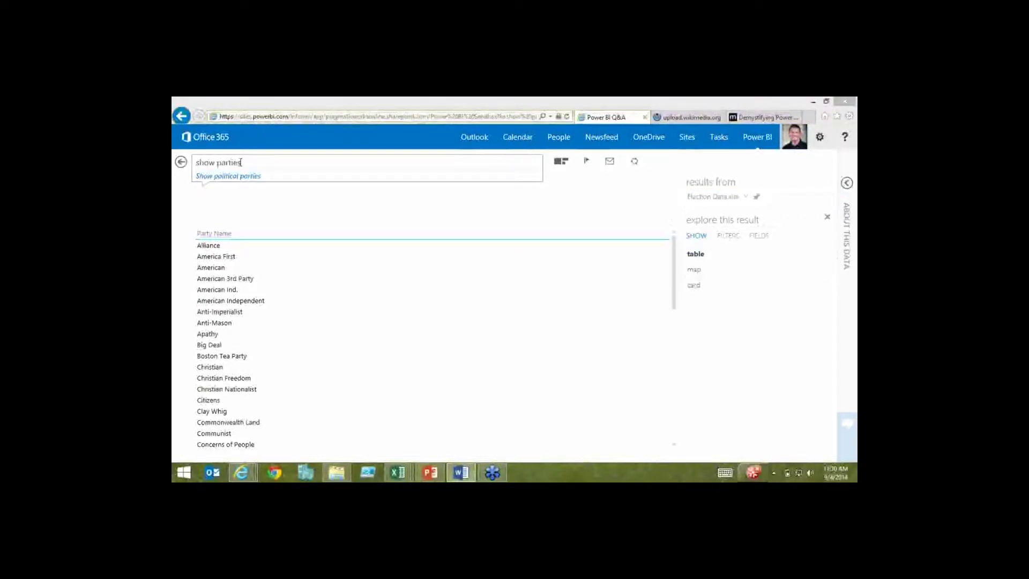
Replace the "show parties" question with "votes by state"
left_click(262, 162)
double_click(262, 162)
key("BackSpace")
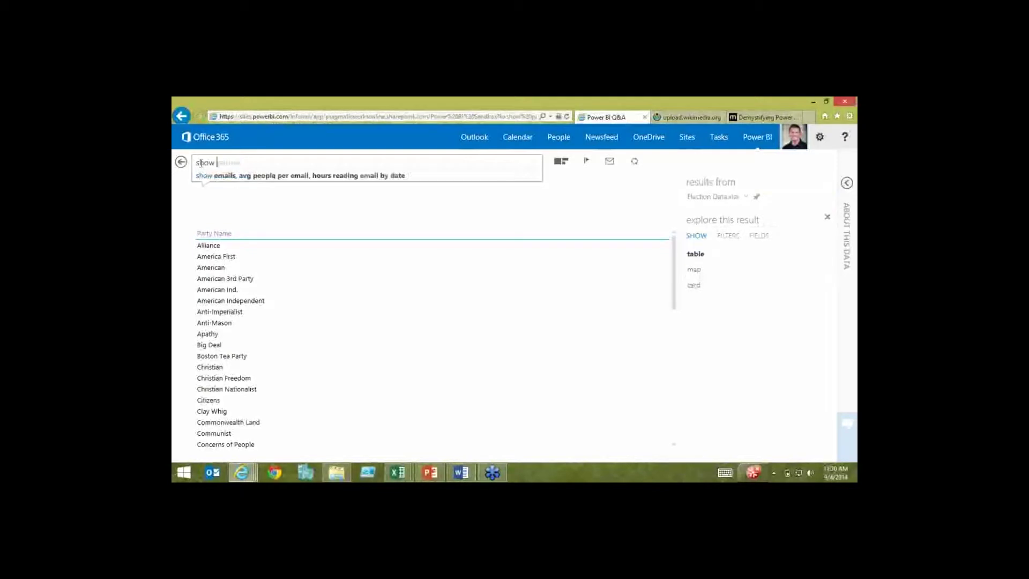
key("BackSpace")
key("BackSpace")
key("BackSpace")
key("BackSpace")
key("BackSpace")
type("vot")
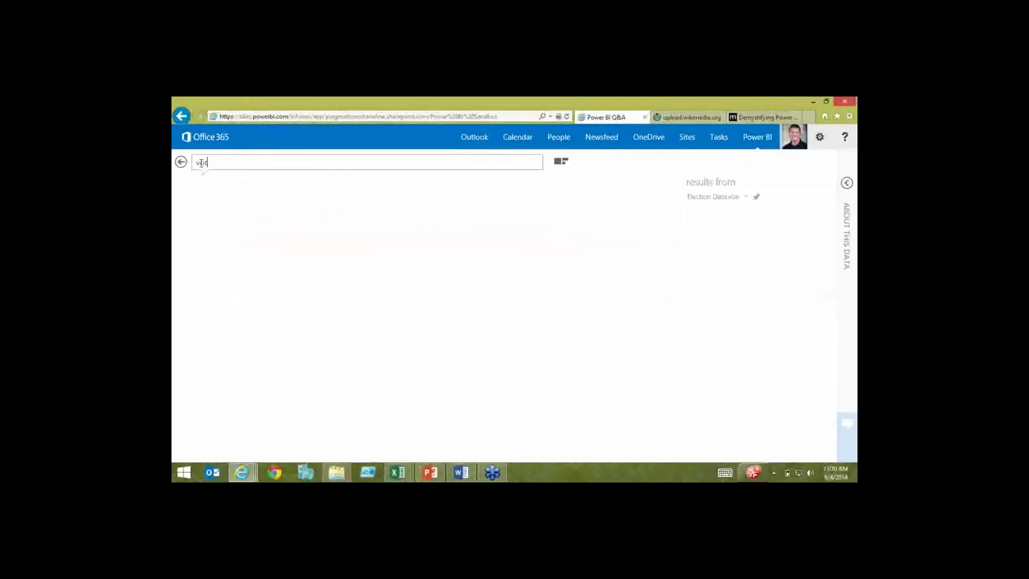
type("es by state")
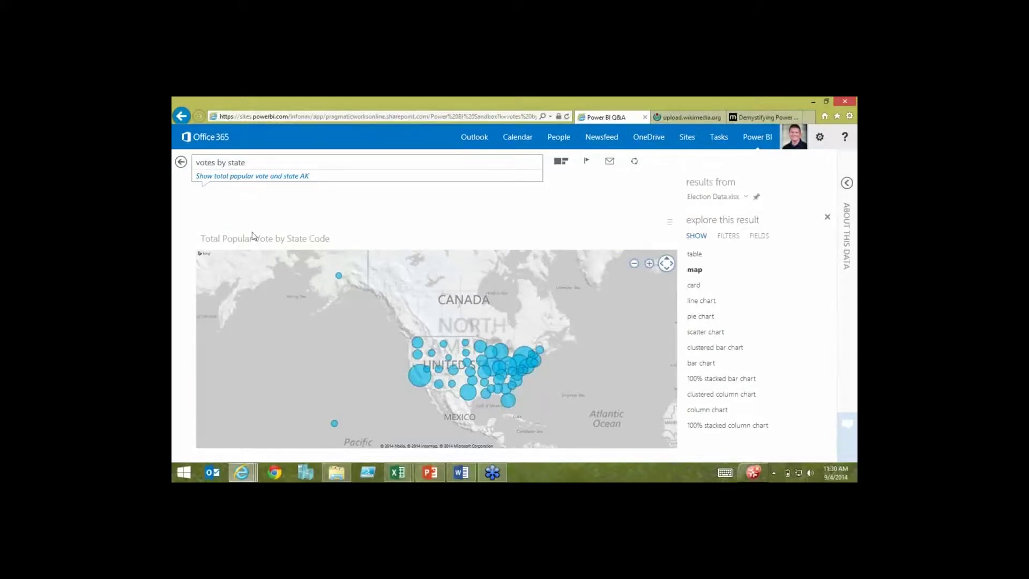
Change the grouping in the question so that it reads "votes by party"
left_click(234, 164)
triple_click(230, 164)
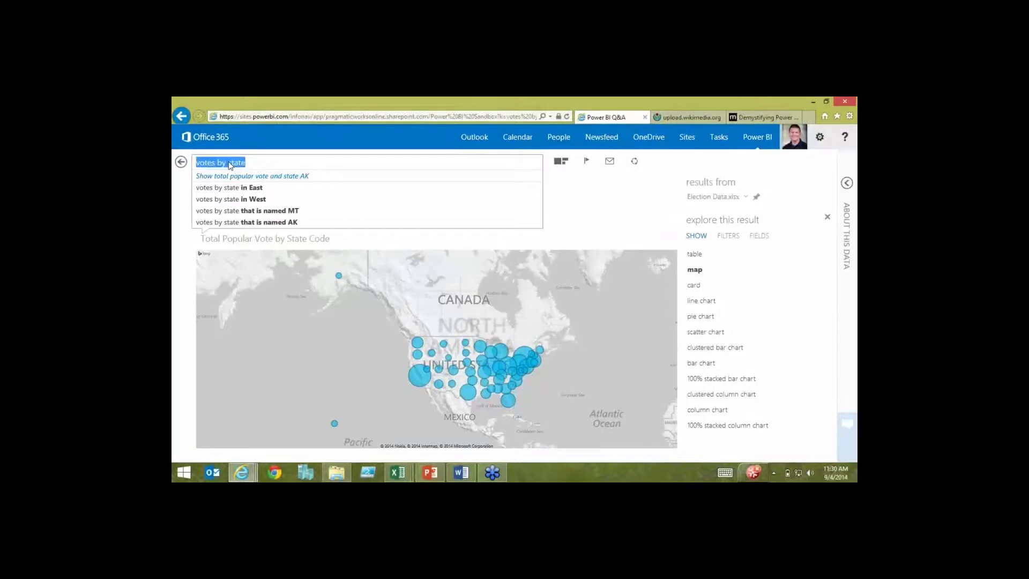
left_click(229, 163)
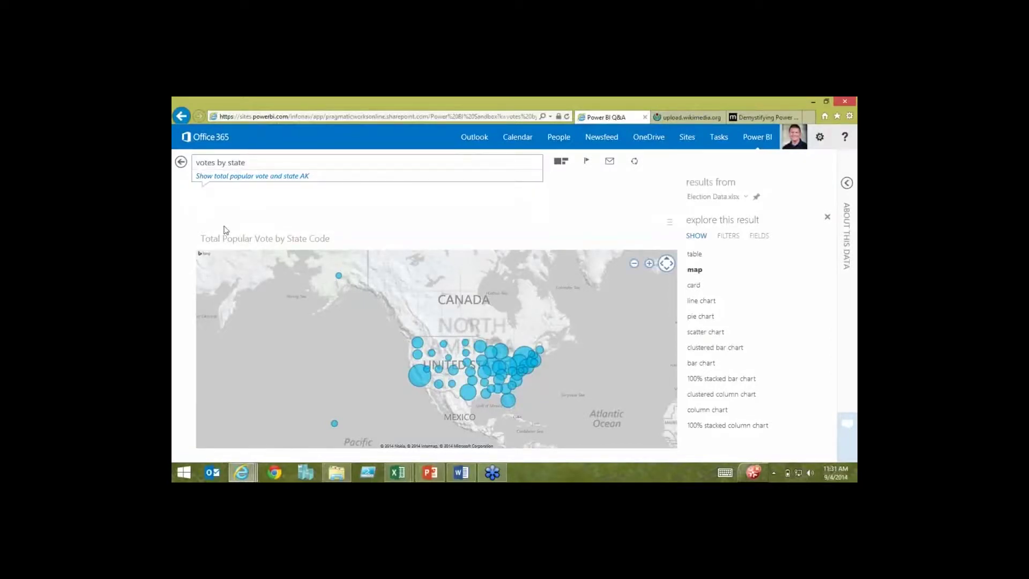
double_click(234, 164)
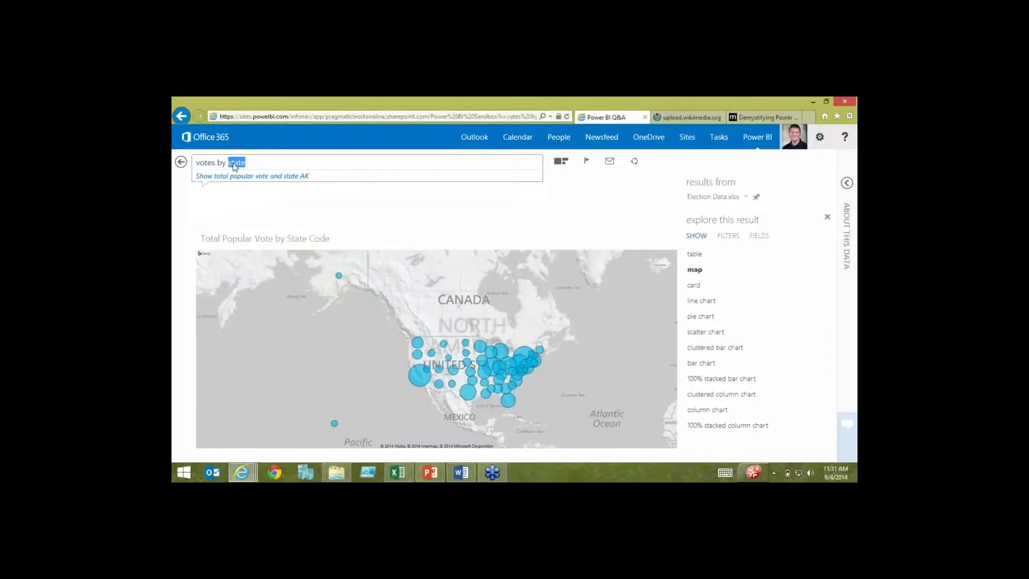
type("ca")
type("rty")
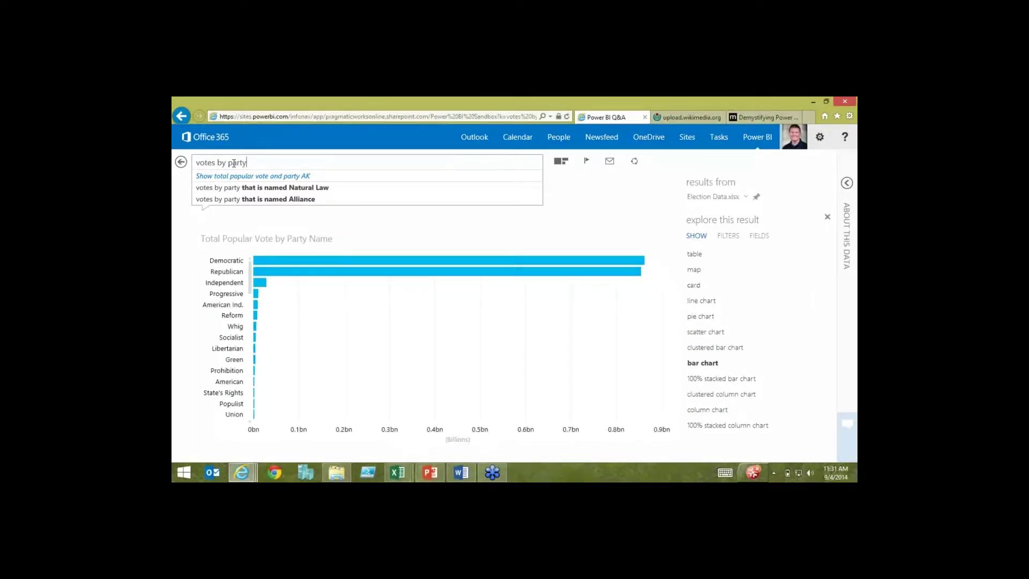
Change the question back to "votes by state" and switch to the election workbook's PowerPivot window
key("BackSpace")
key("BackSpace")
key("BackSpace")
key("BackSpace")
key("BackSpace")
type("state")
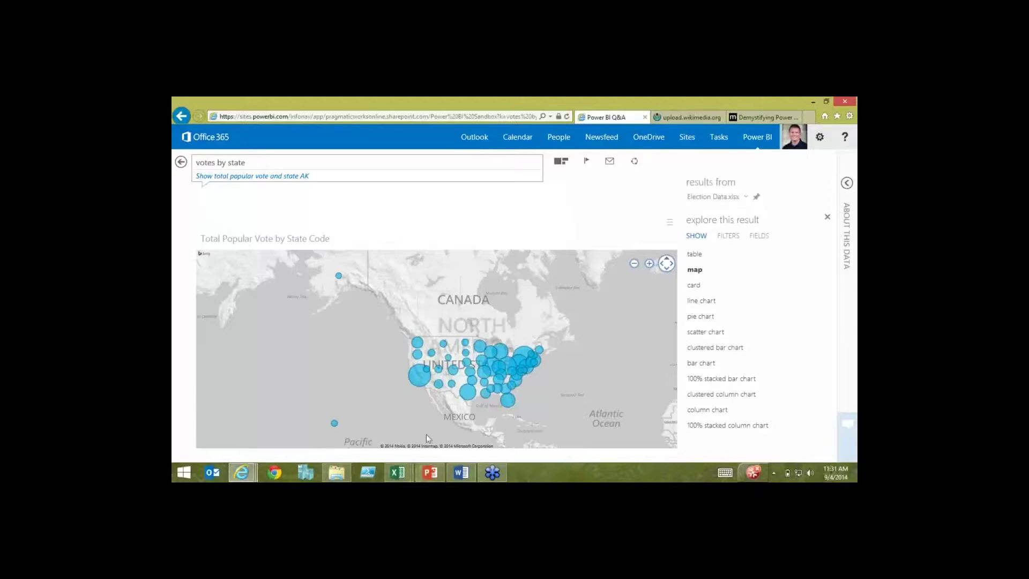
left_click(398, 472)
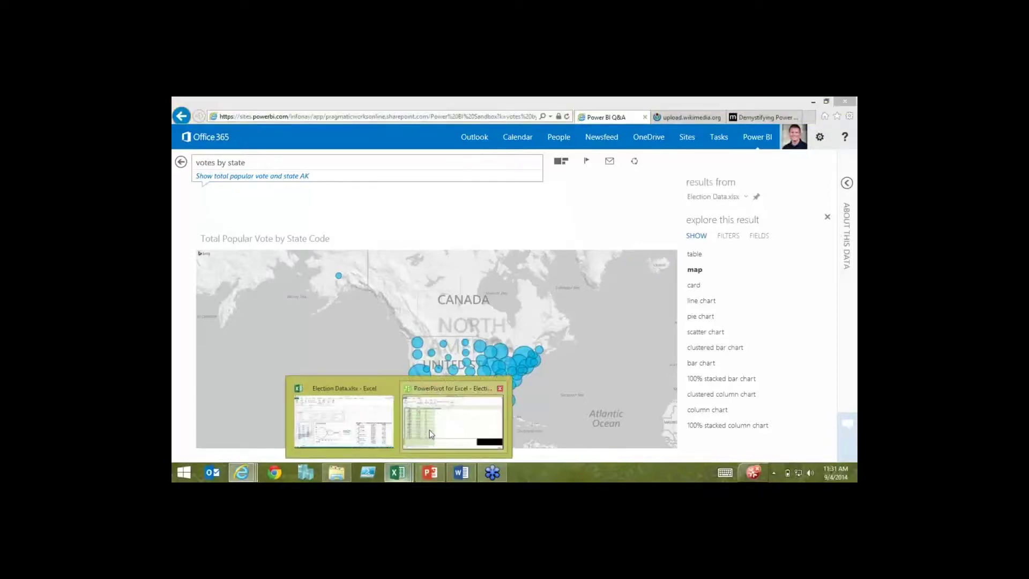
left_click(431, 434)
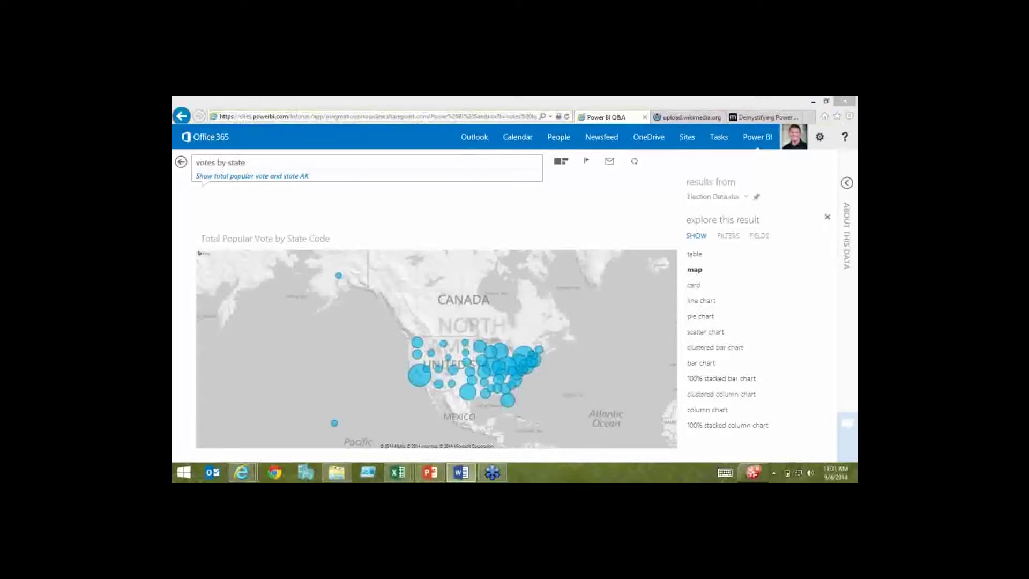
Extend the question to "votes by state by democratic and republican"
left_click(319, 159)
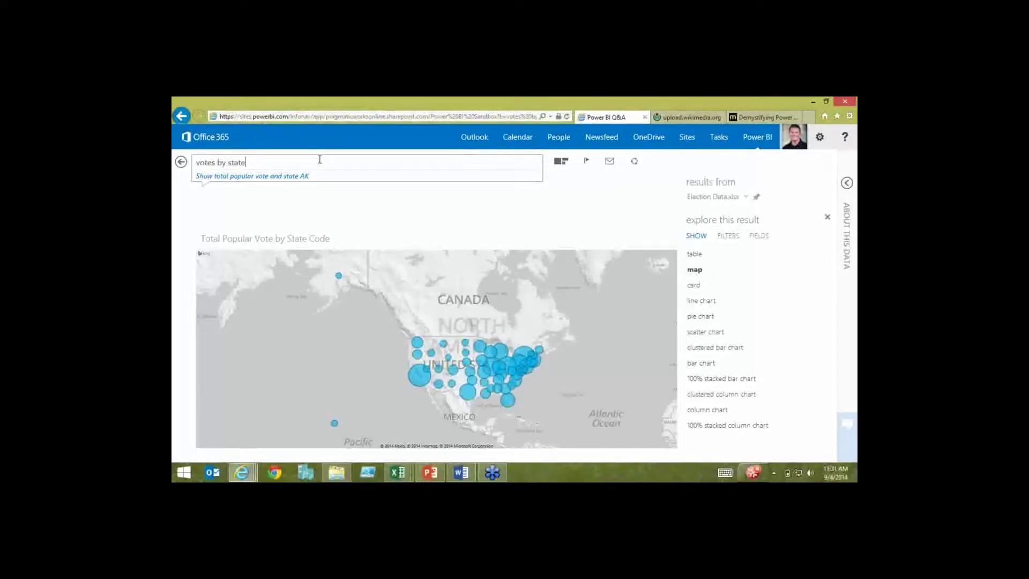
type("by democratic and repo")
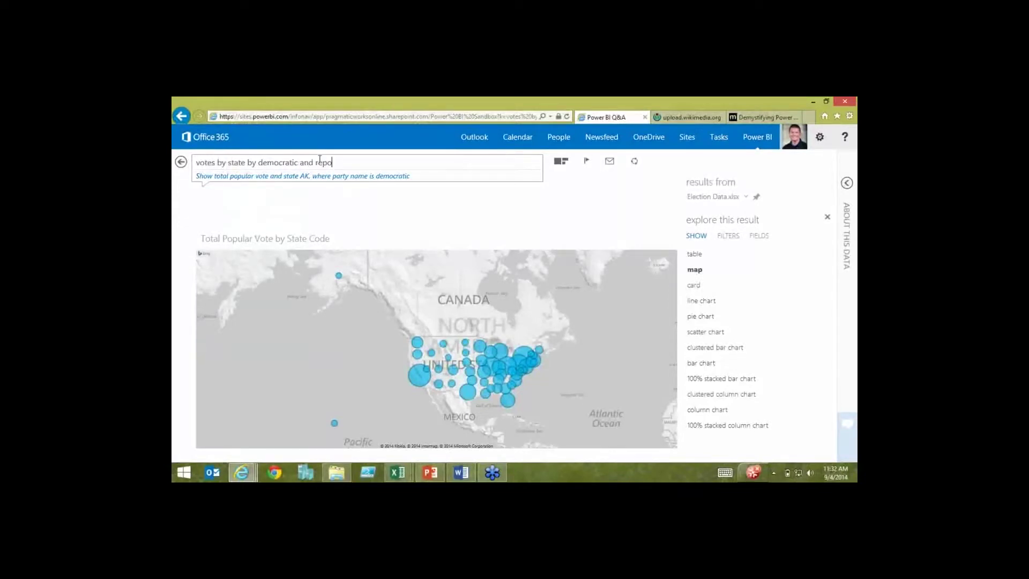
key("BackSpace")
type("ublican")
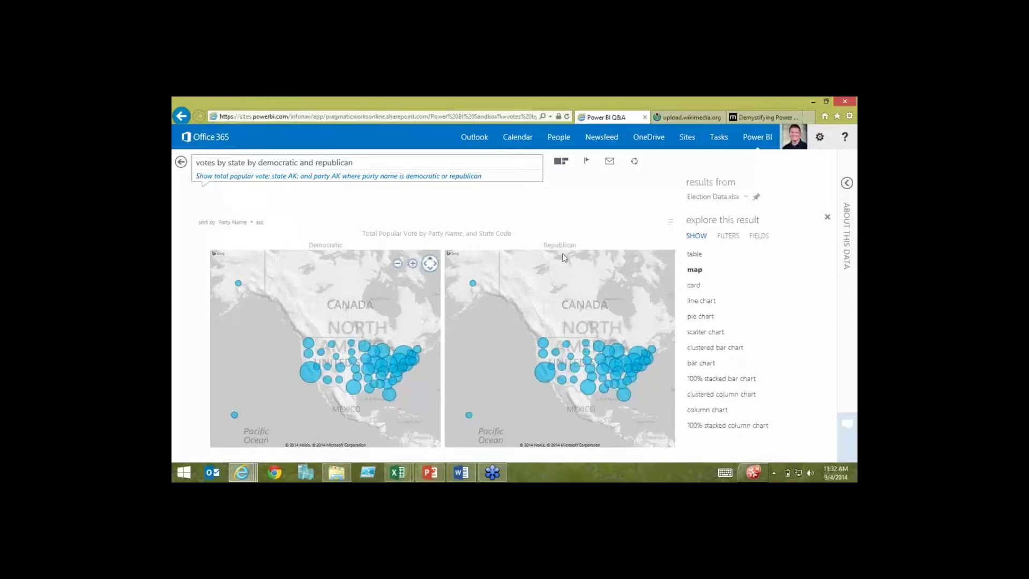
Limit the question by adding "in 2008" and examine the filters applied to the result
left_click(363, 163)
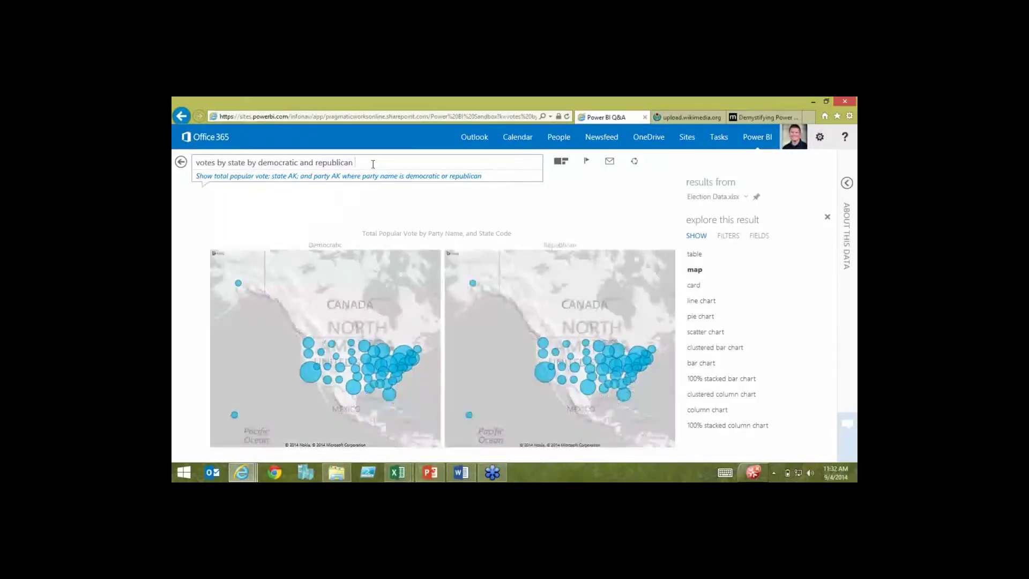
type("in 2008")
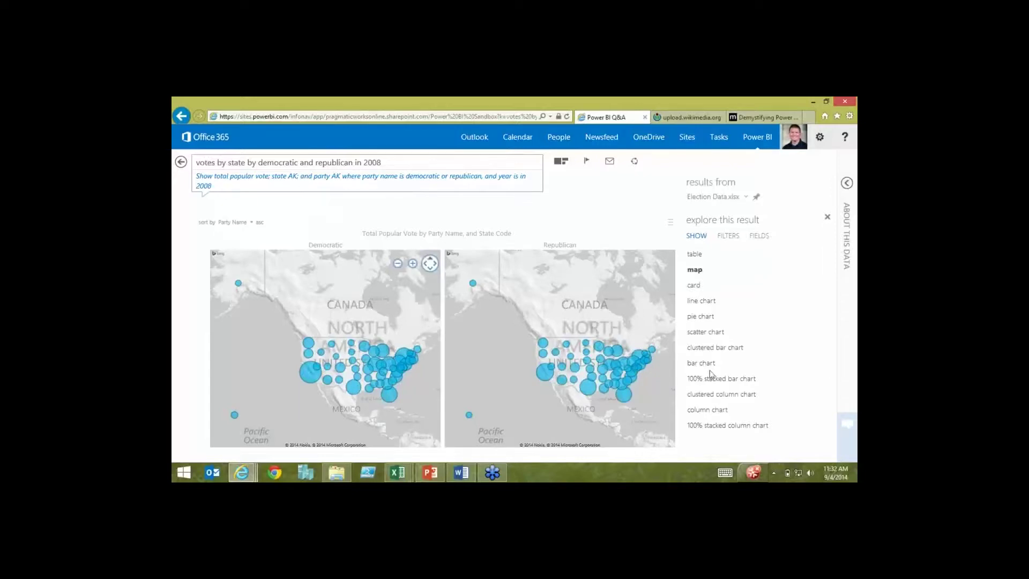
left_click(728, 236)
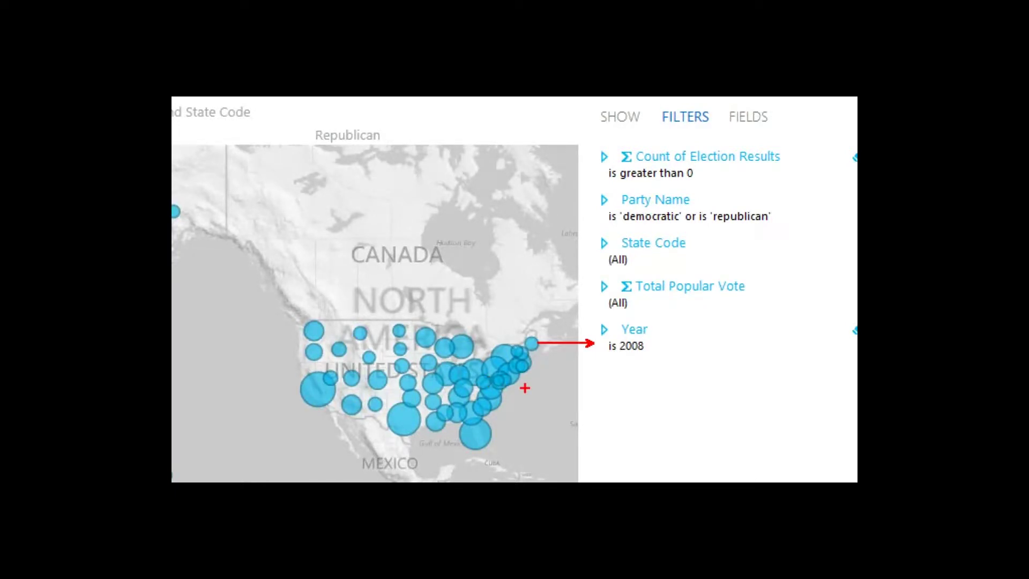
mouse_move(622, 401)
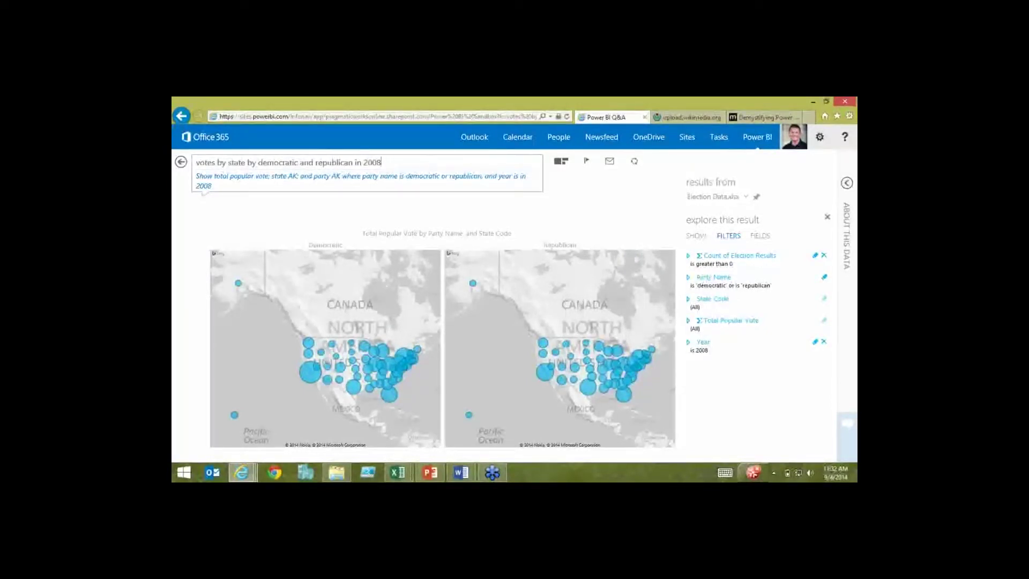
Replace the question with "show parties with greater than 5 candidates", and return to the previous question
key("ctrl+a")
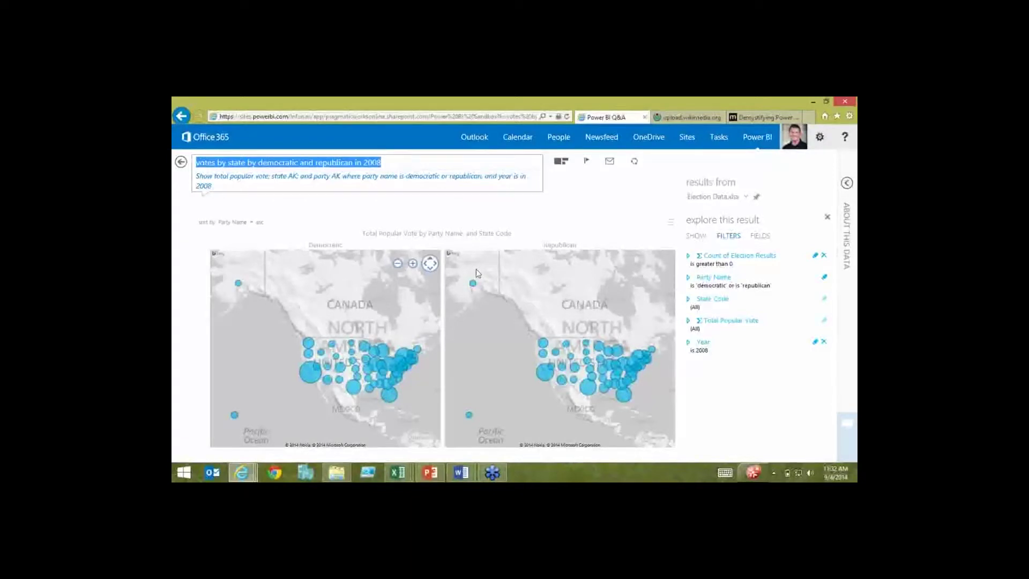
type("show ")
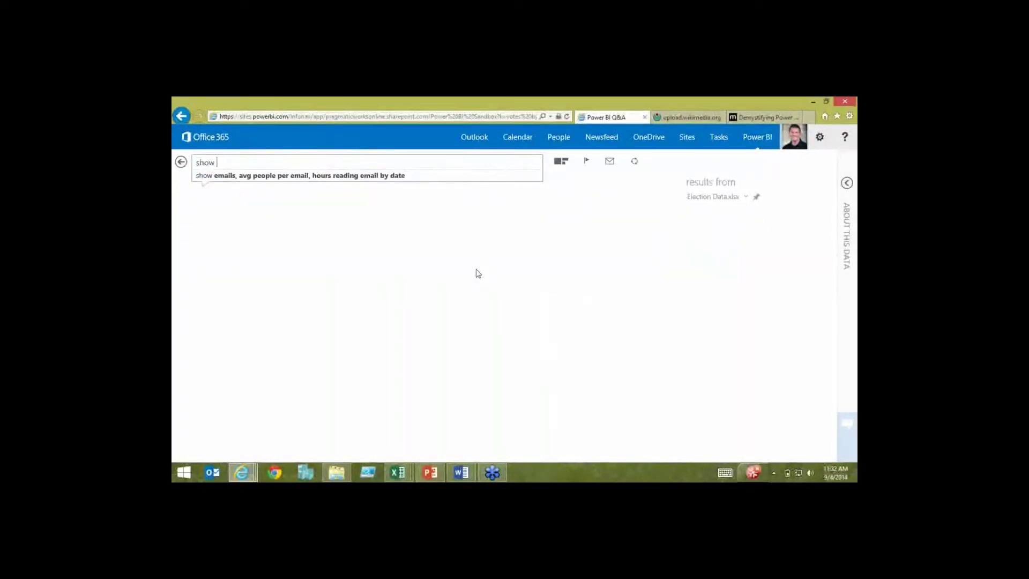
type("par")
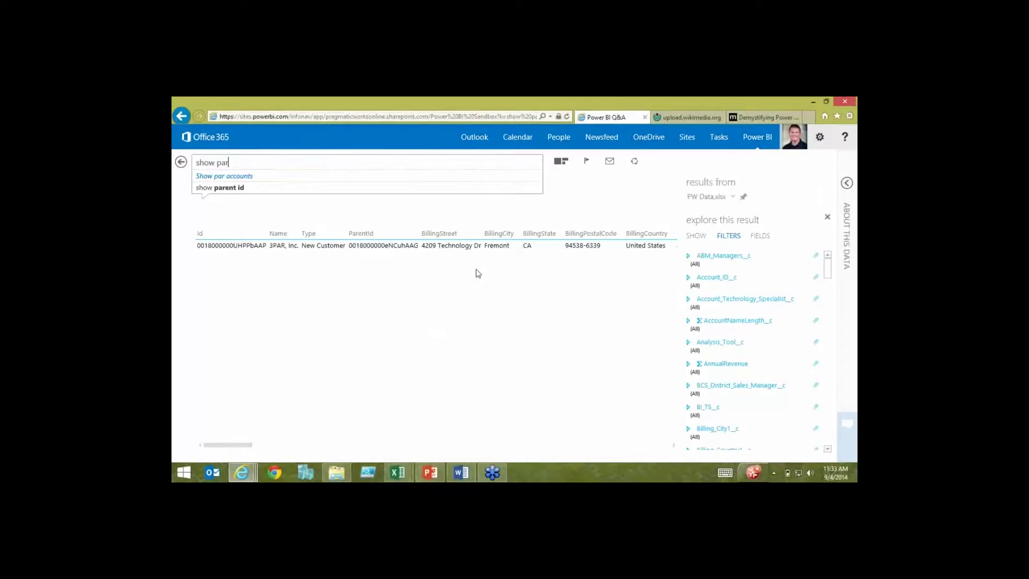
type("ties ")
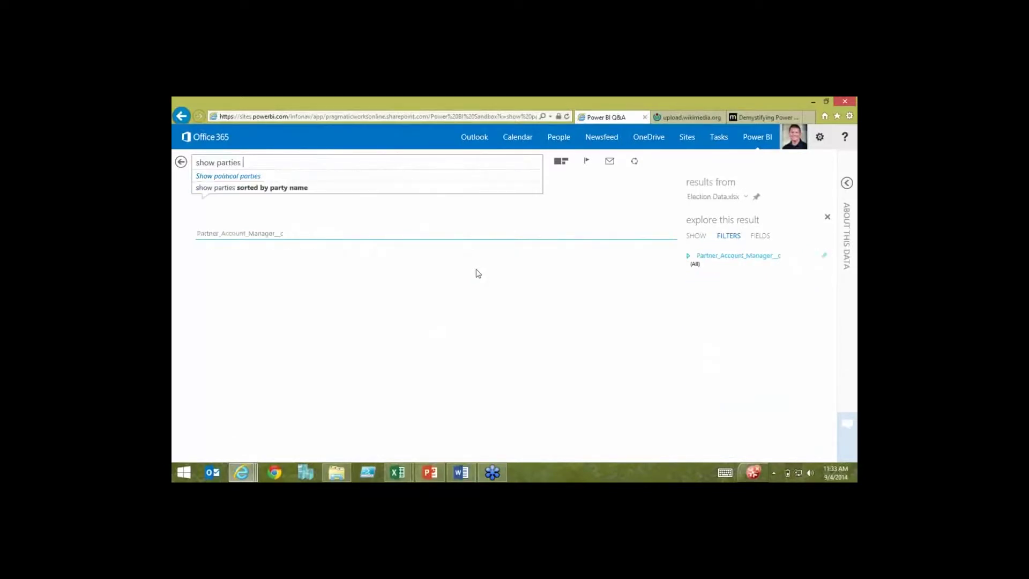
type("with grea")
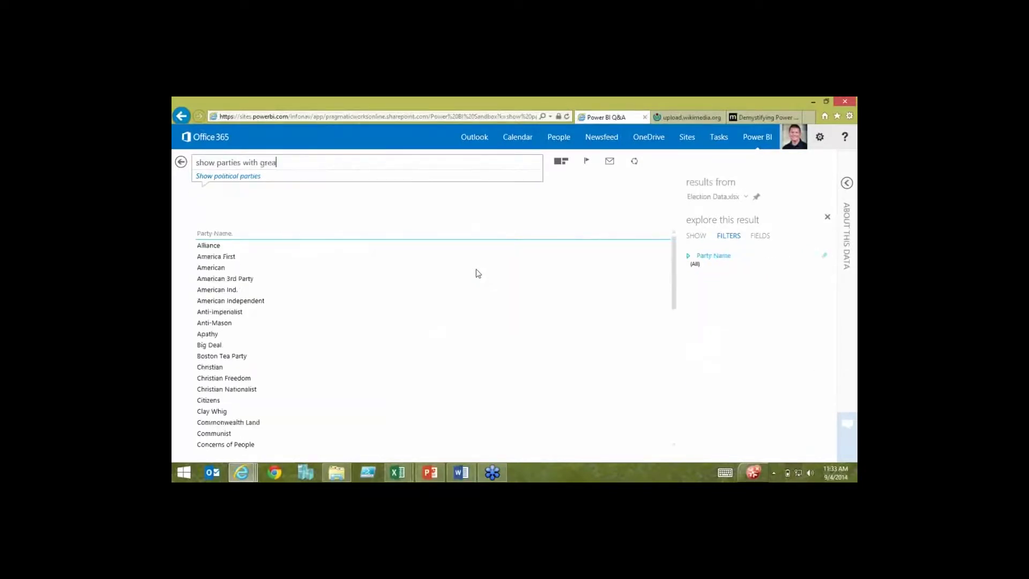
type("ter than 5 ")
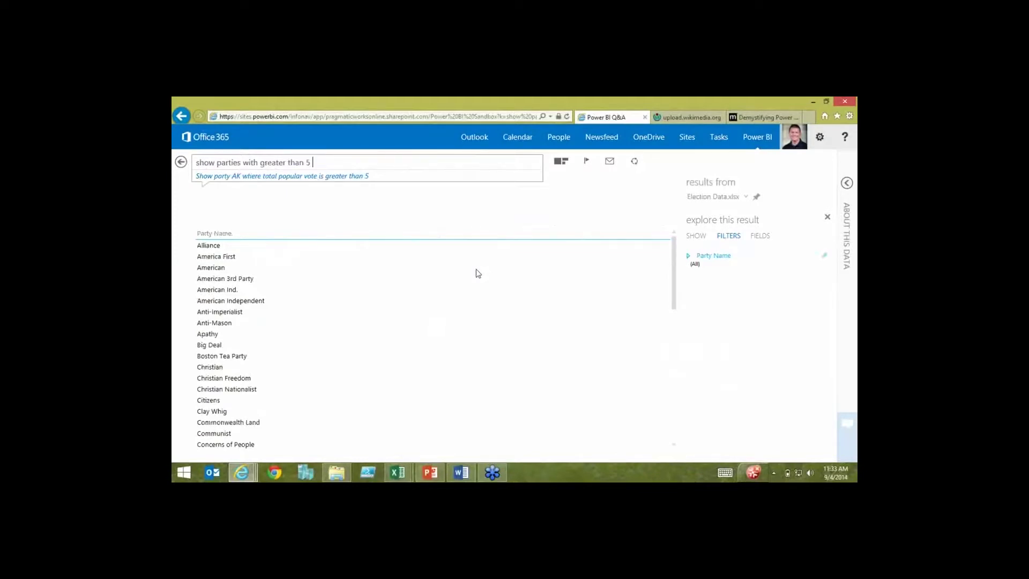
type("candidates")
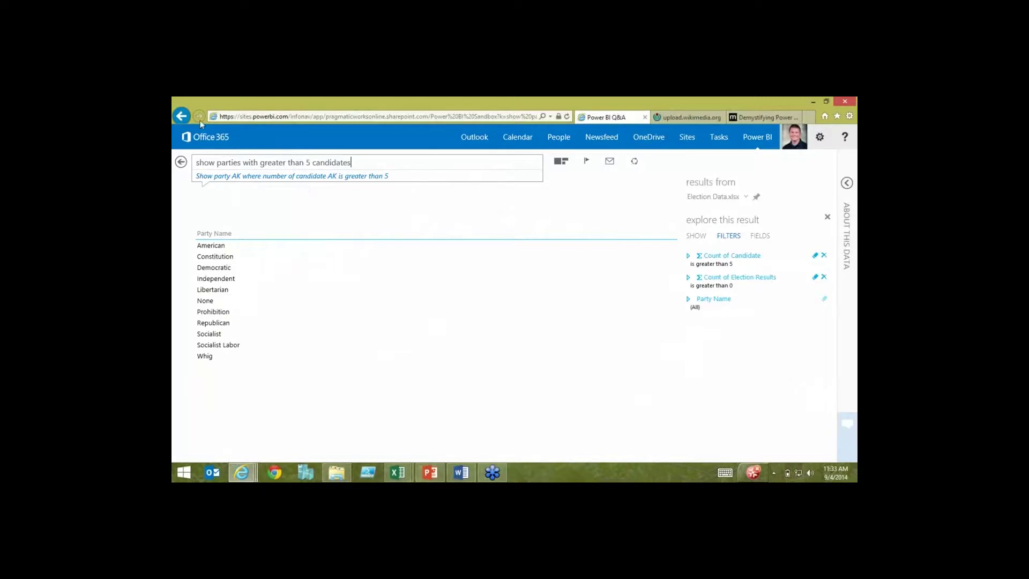
key("alt+Left")
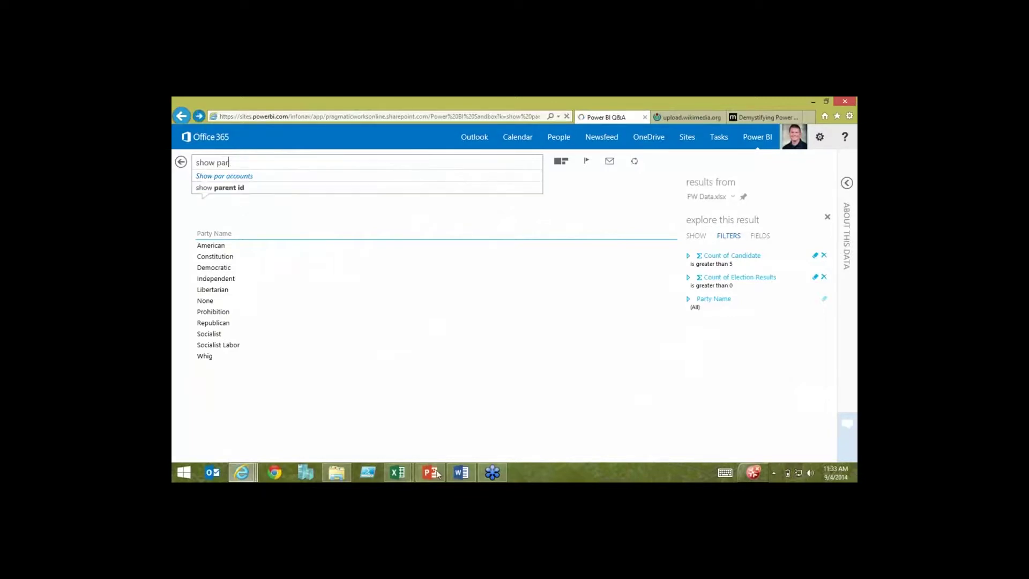
mouse_move(437, 474)
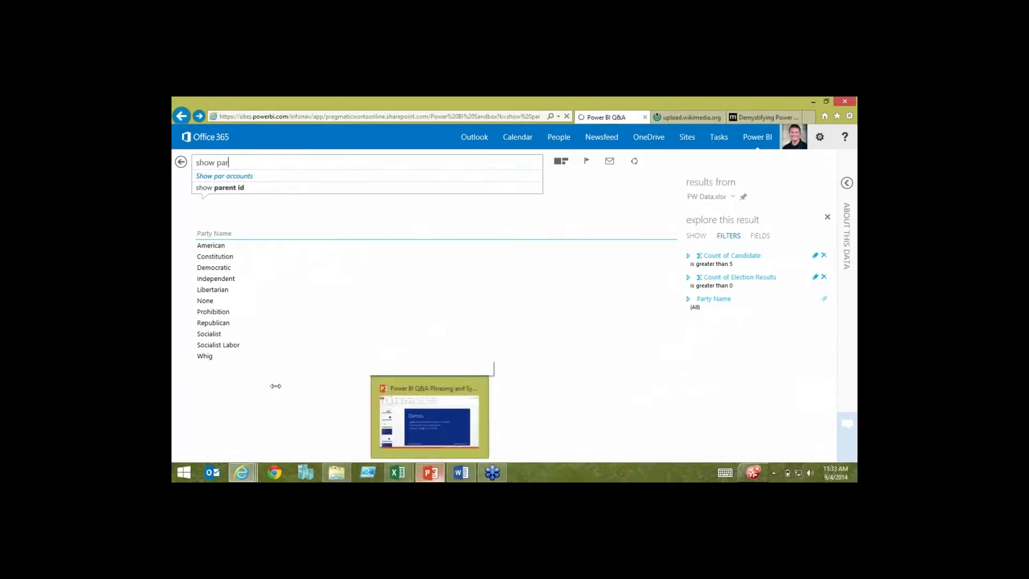
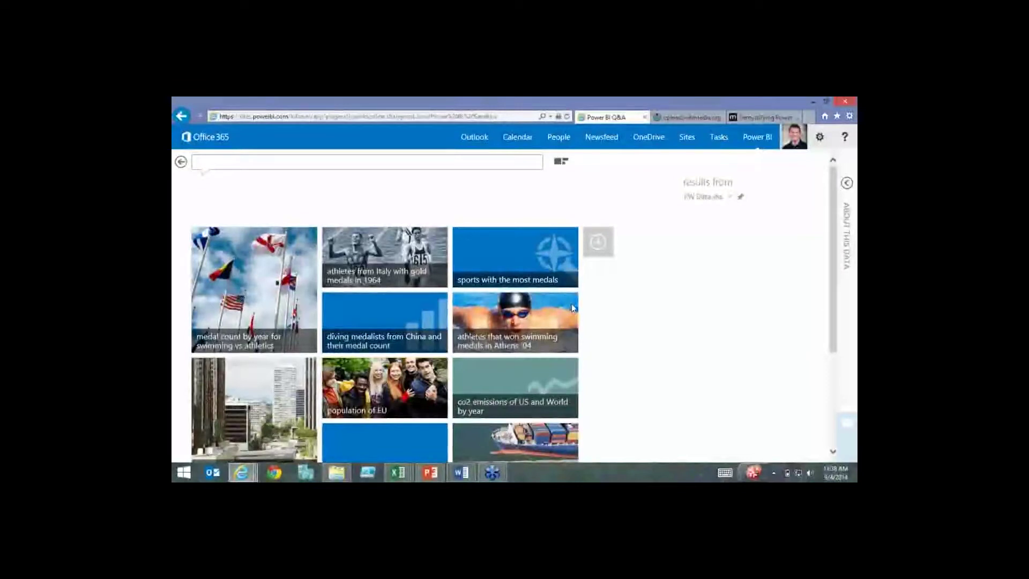
Start featuring a new question, "votes by party", with a large tile
left_click(598, 242)
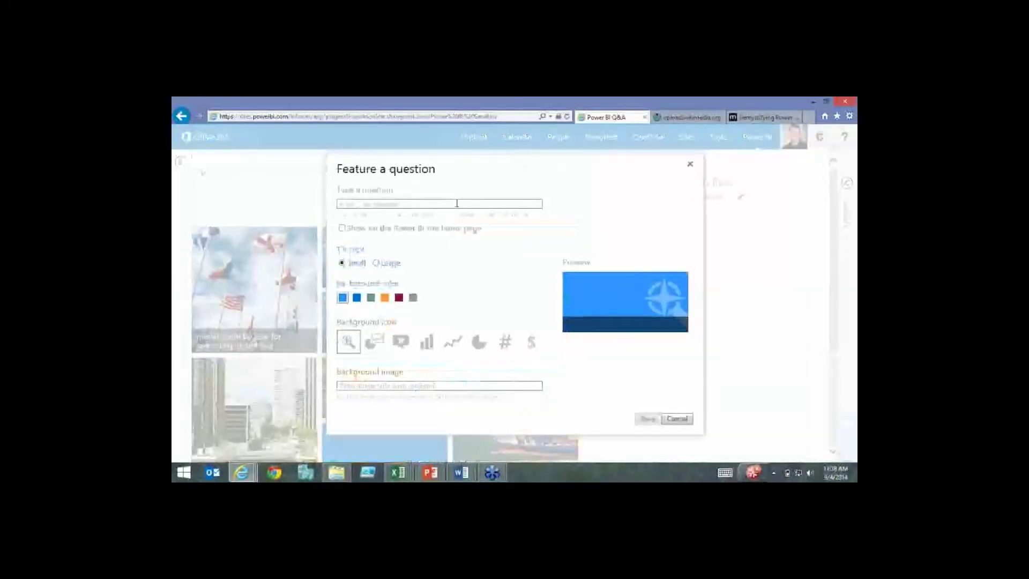
left_click(457, 204)
type("v")
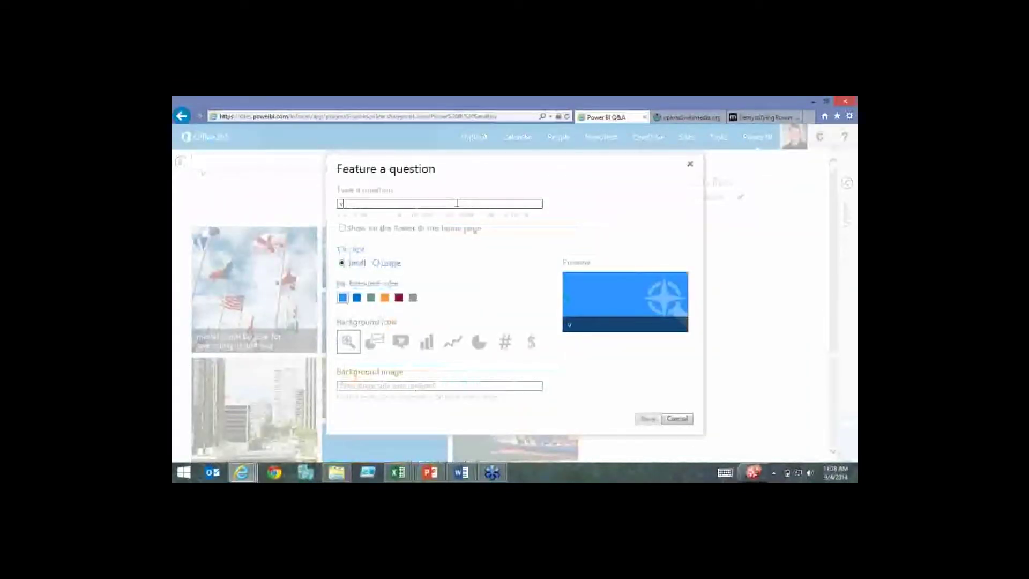
type("otes by ")
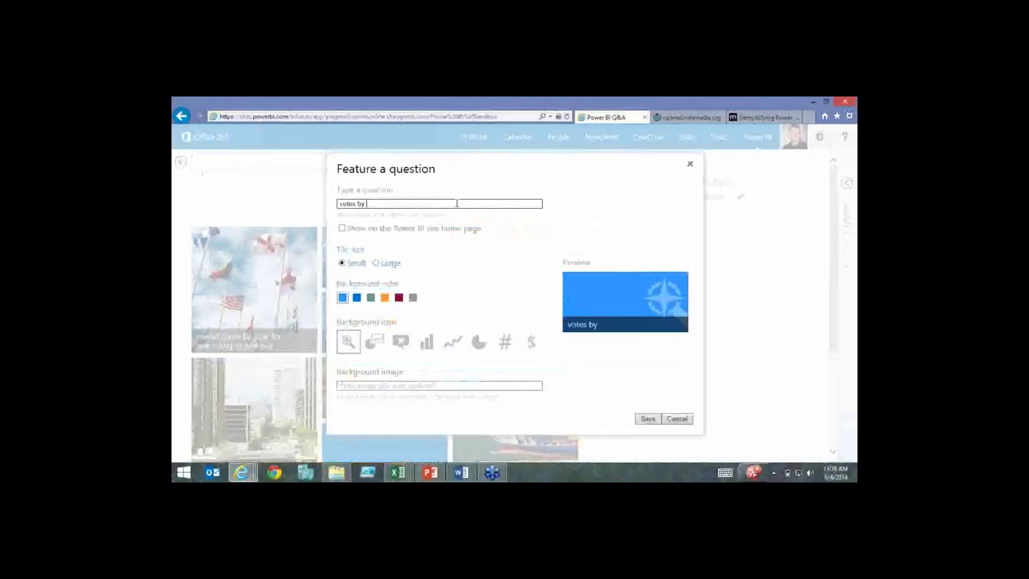
type("party")
left_click(376, 263)
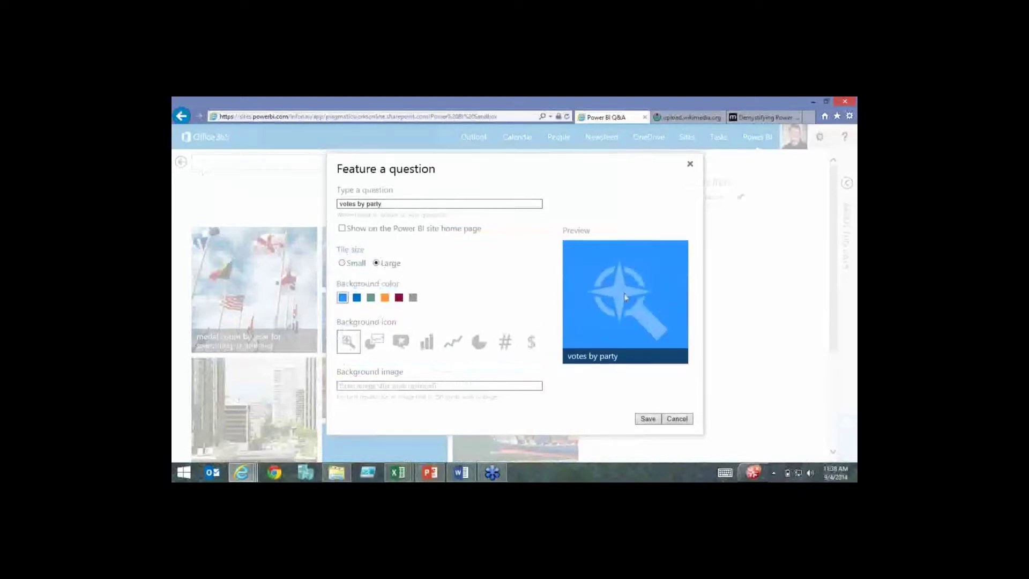
Give the featured question's tile a green background color and the combined pie and line chart icon
left_click(371, 297)
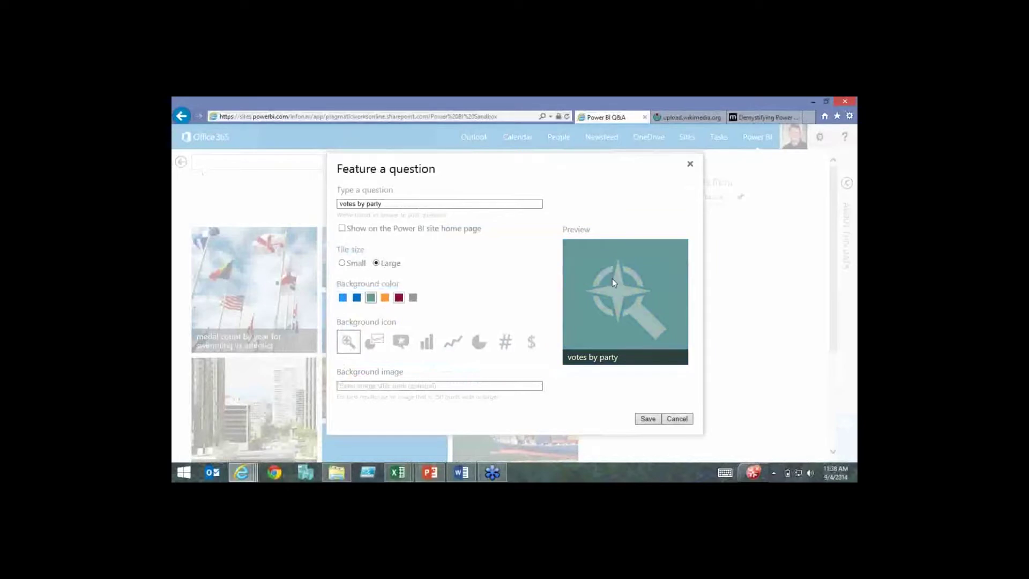
left_click(479, 342)
left_click(384, 346)
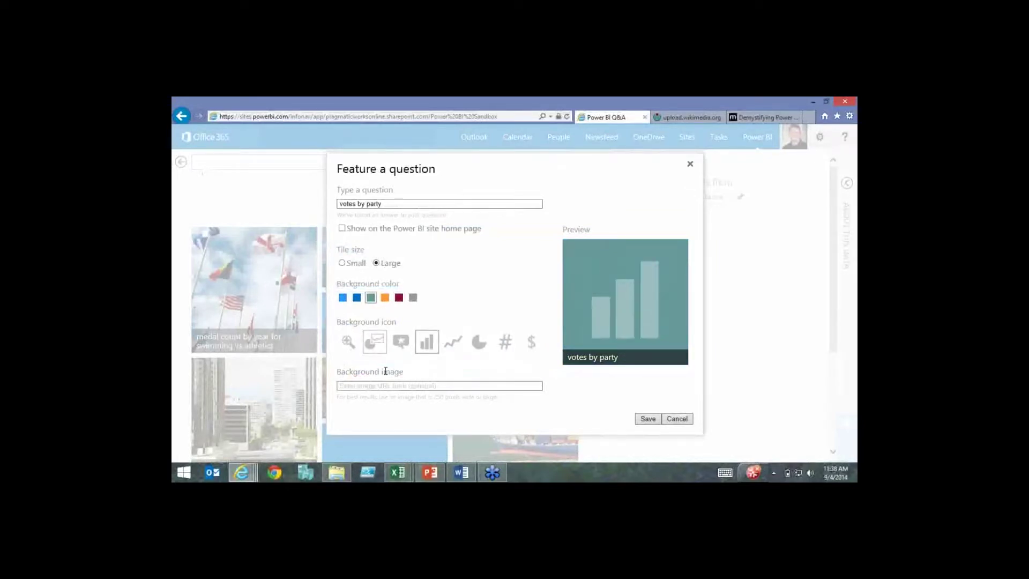
left_click(361, 389)
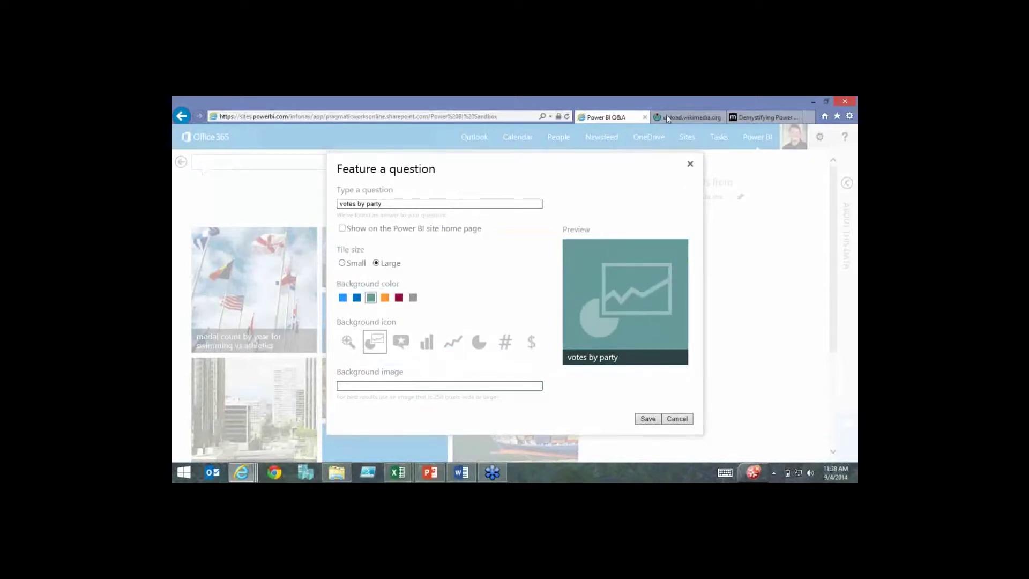
key("ctrl+Tab")
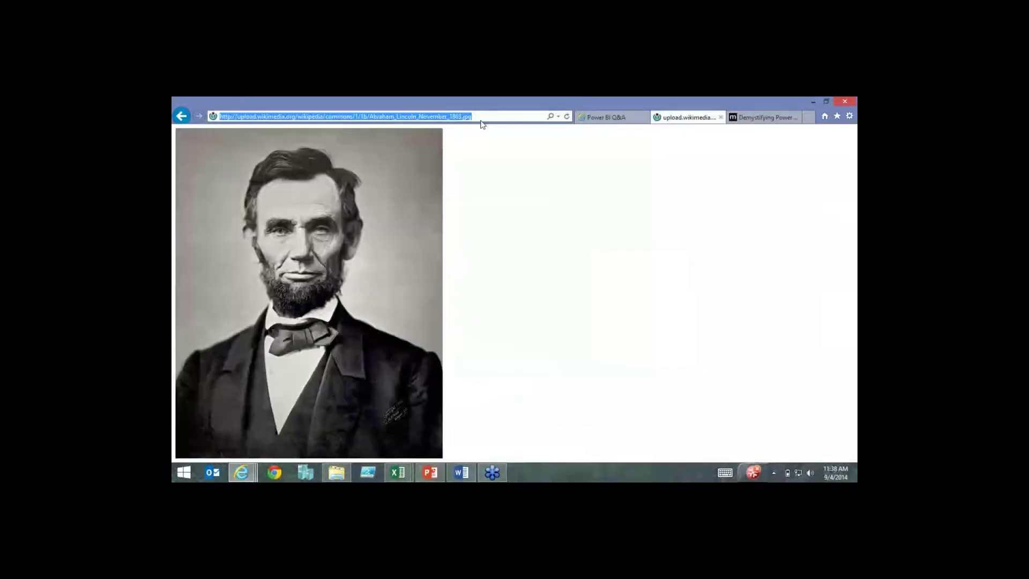
left_click(515, 360)
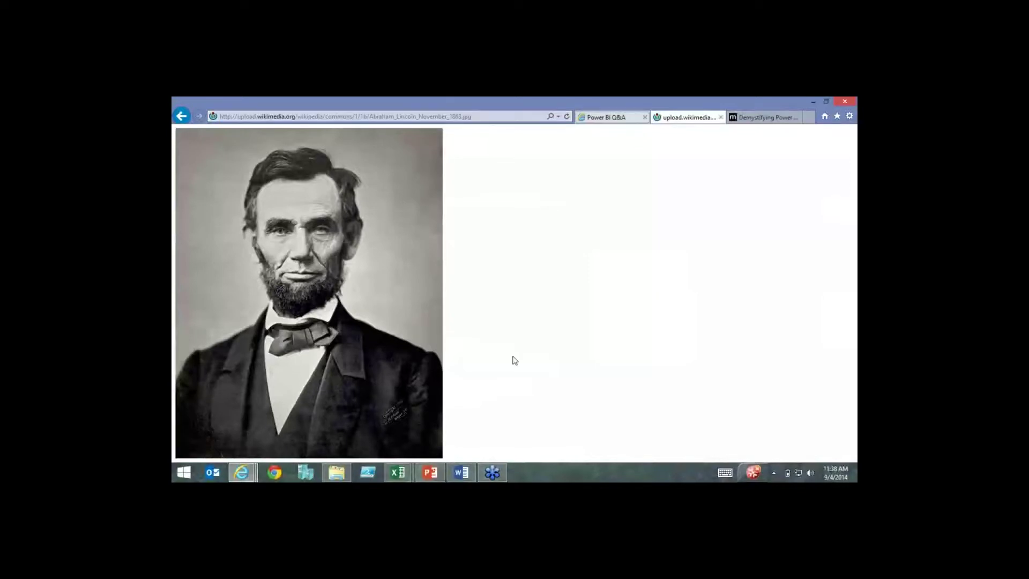
key("ctrl+shift+Tab")
type("http://upload.wikimedia.org/wikipedia/commons/1/1b/Abraham_Lincoln_November_1863.jpg")
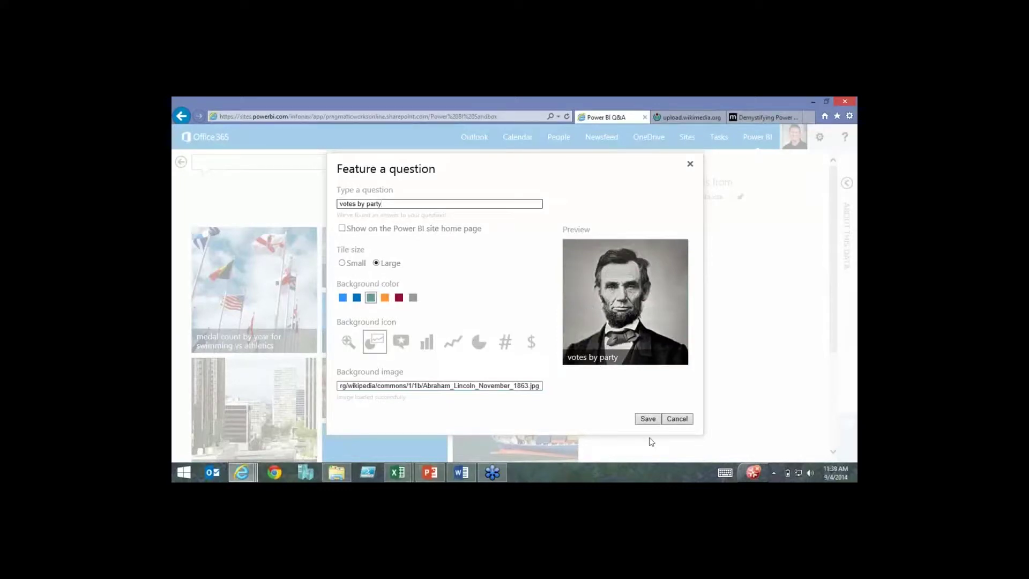
left_click(647, 422)
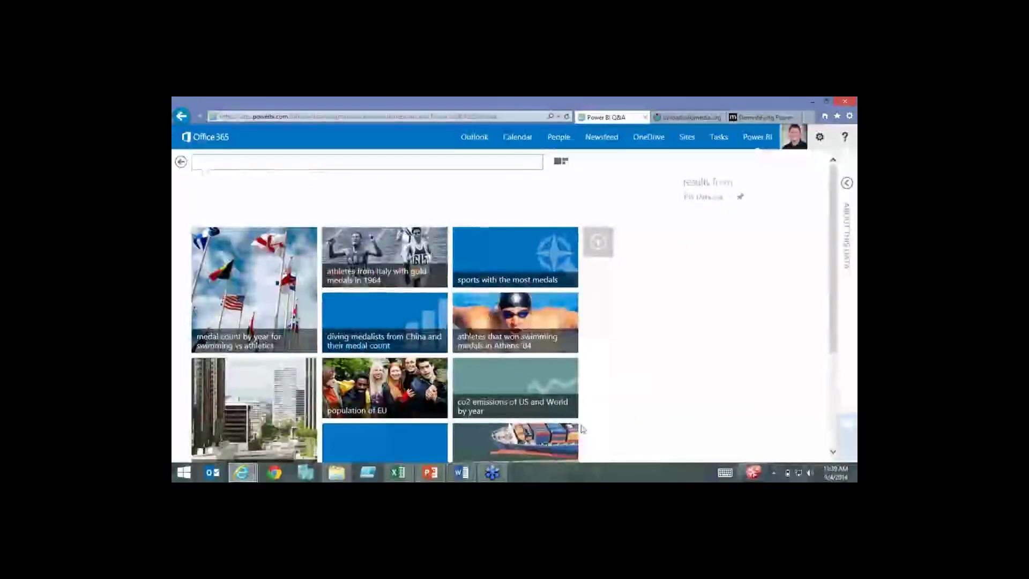
Find the "votes by party" tile among the featured questions and open its answer
left_click_drag(835, 278, 835, 365)
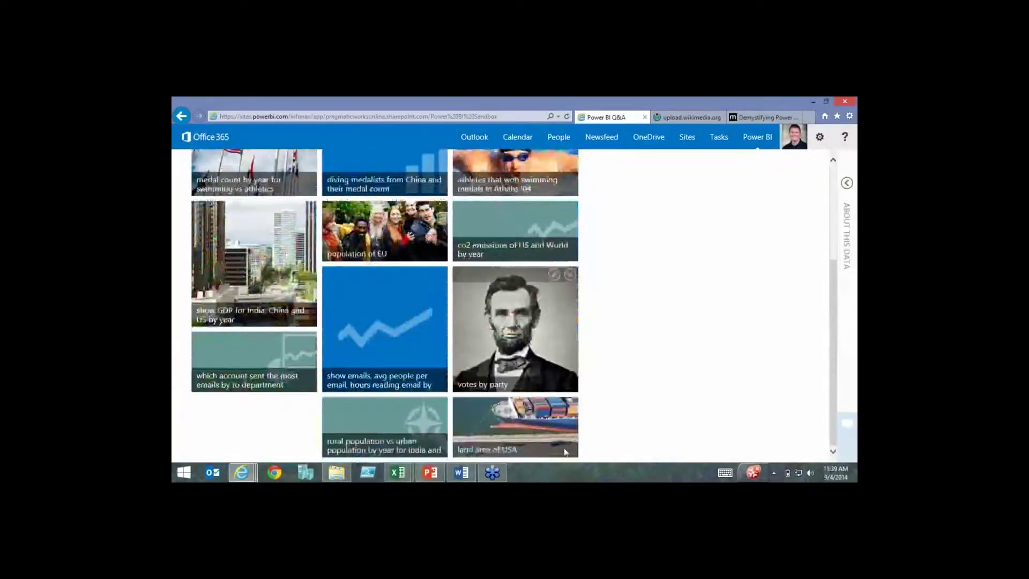
left_click(514, 343)
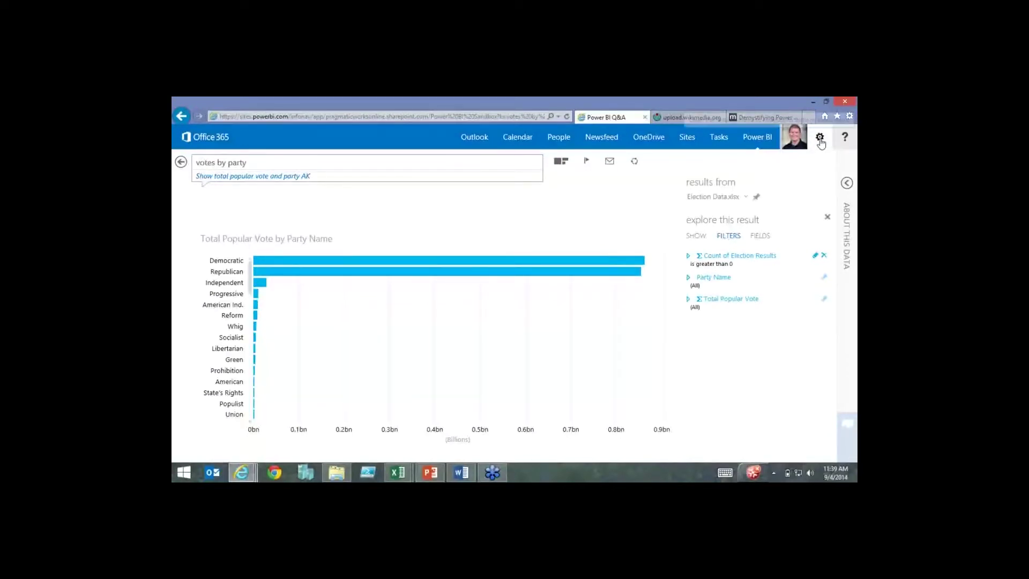
Go to the Power BI Sandbox site and open its Power BI Site Settings
left_click(820, 138)
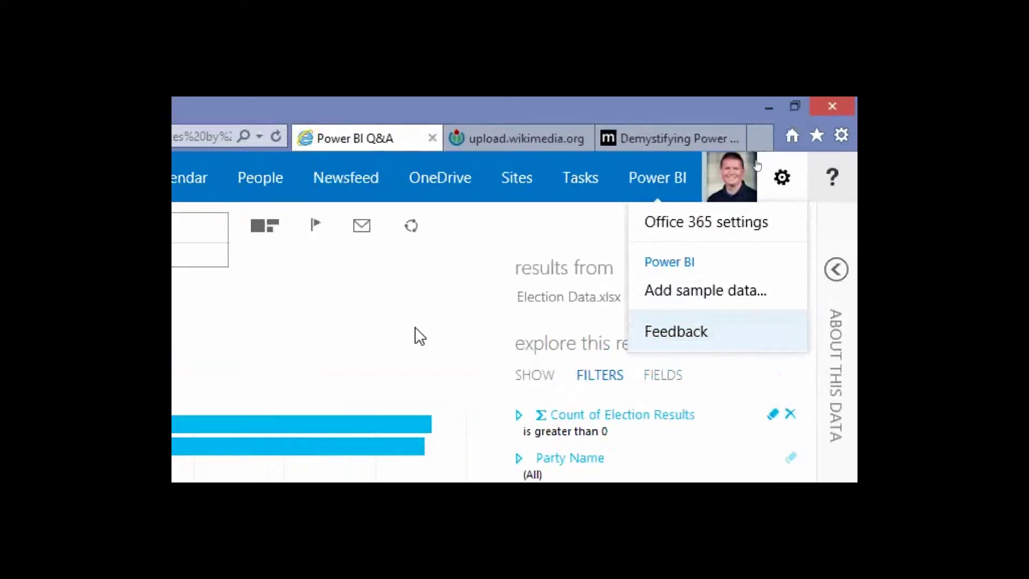
left_click(671, 174)
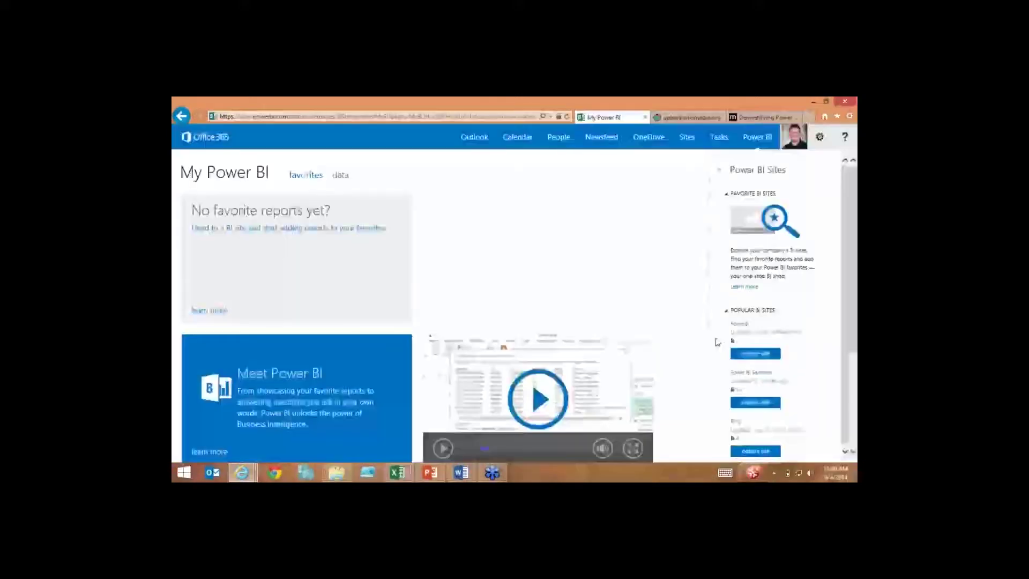
left_click(630, 364)
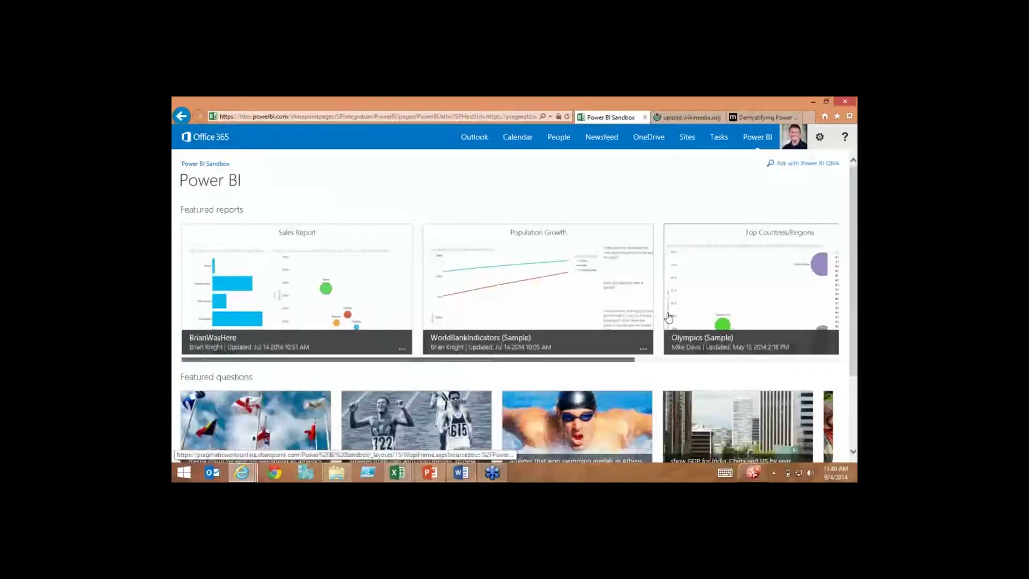
left_click(819, 136)
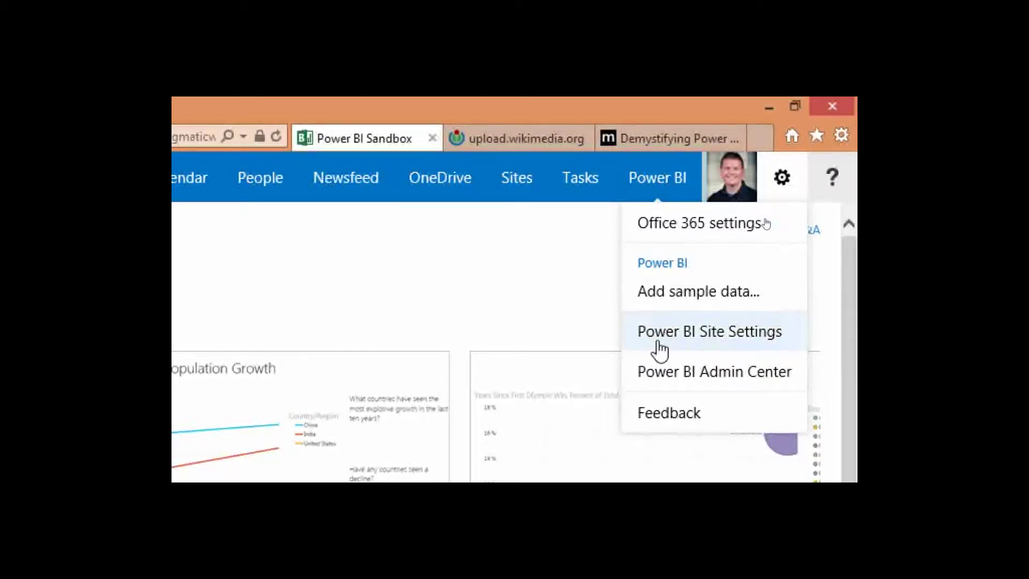
left_click(690, 348)
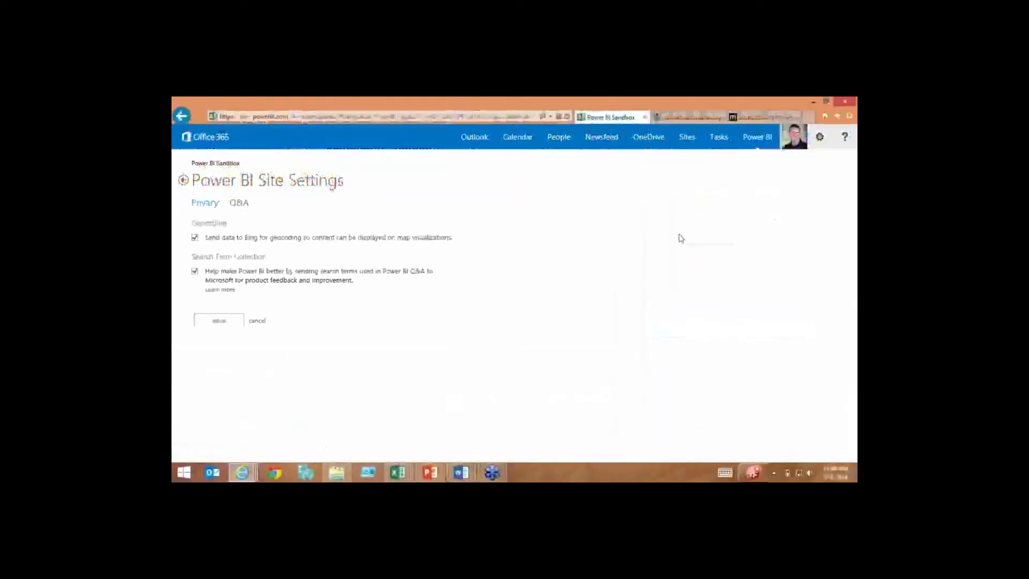
Open Election Data.xlsx for Q&A optimization from the site's published Q&A workbooks
left_click(241, 207)
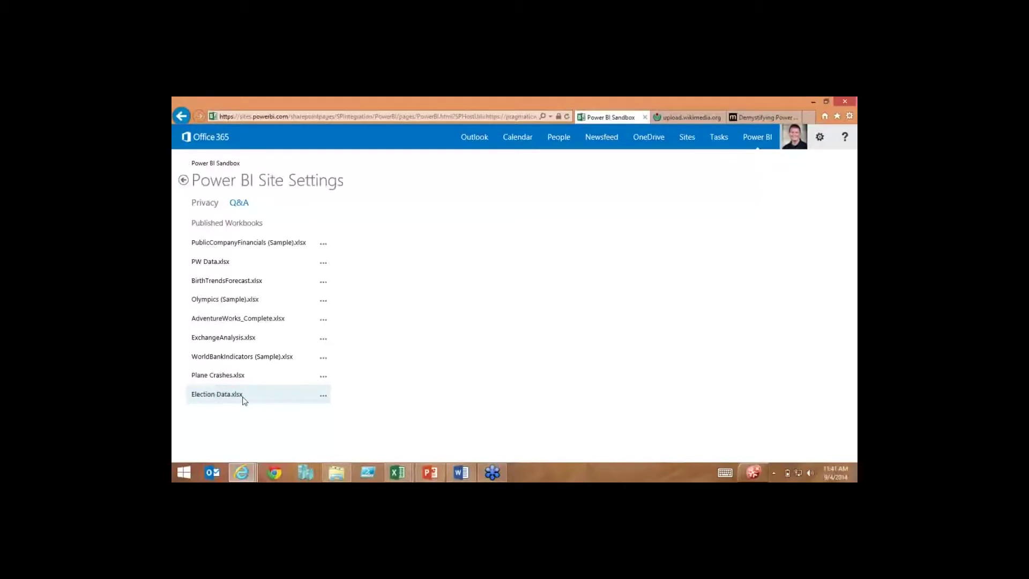
left_click(324, 397)
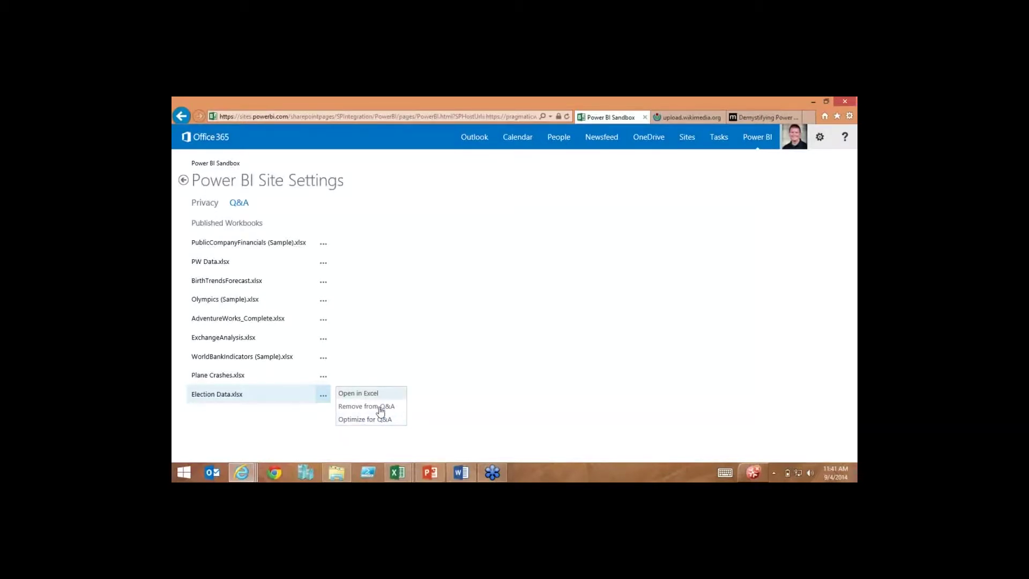
left_click(356, 422)
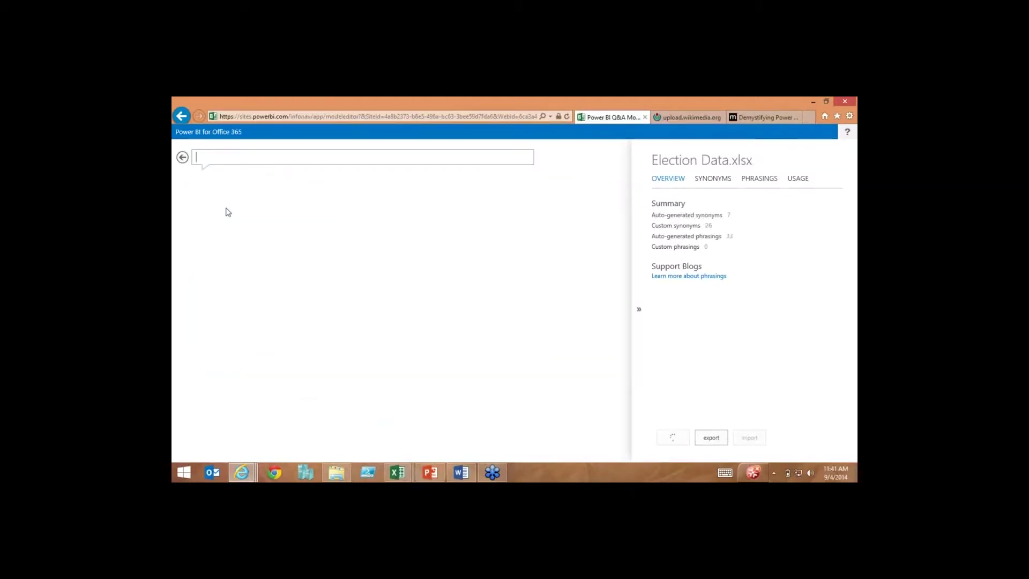
Ask "votes by state" in the workbook's question box and enable the map content for the answer
type("votes by")
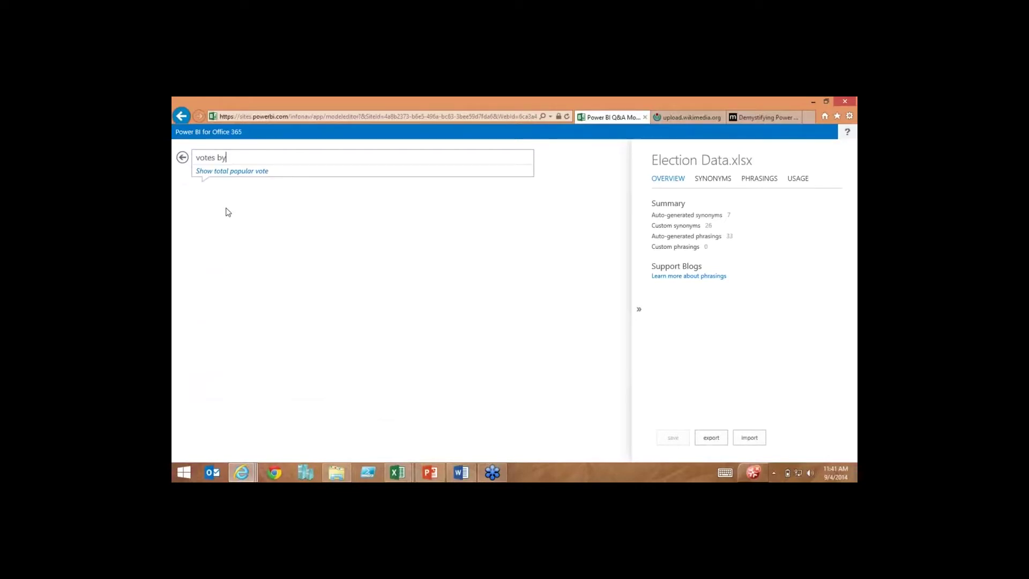
type(" states")
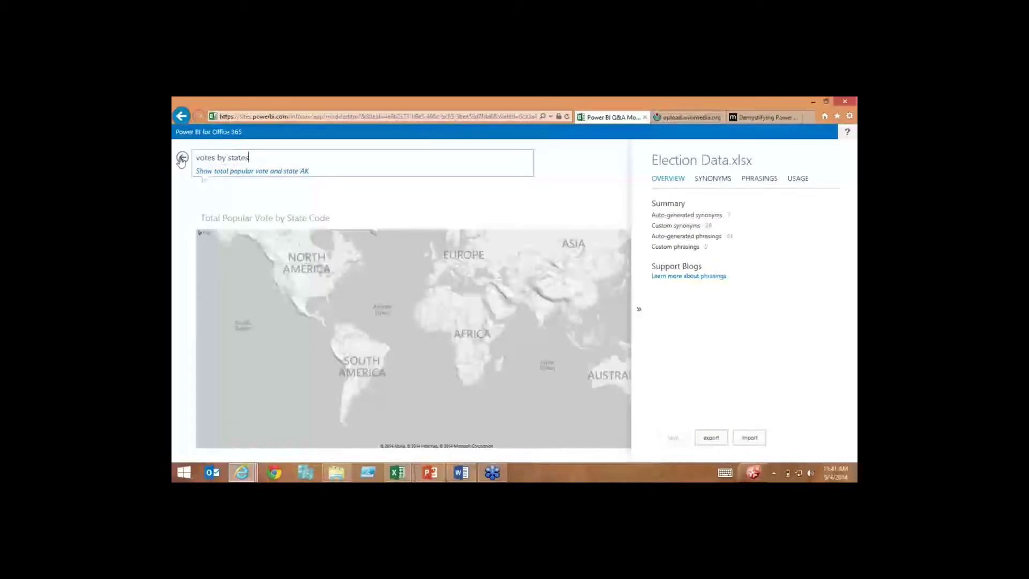
left_click(267, 152)
left_click(267, 153)
key("BackSpace")
left_click_drag(246, 158, 235, 159)
key("BackSpace")
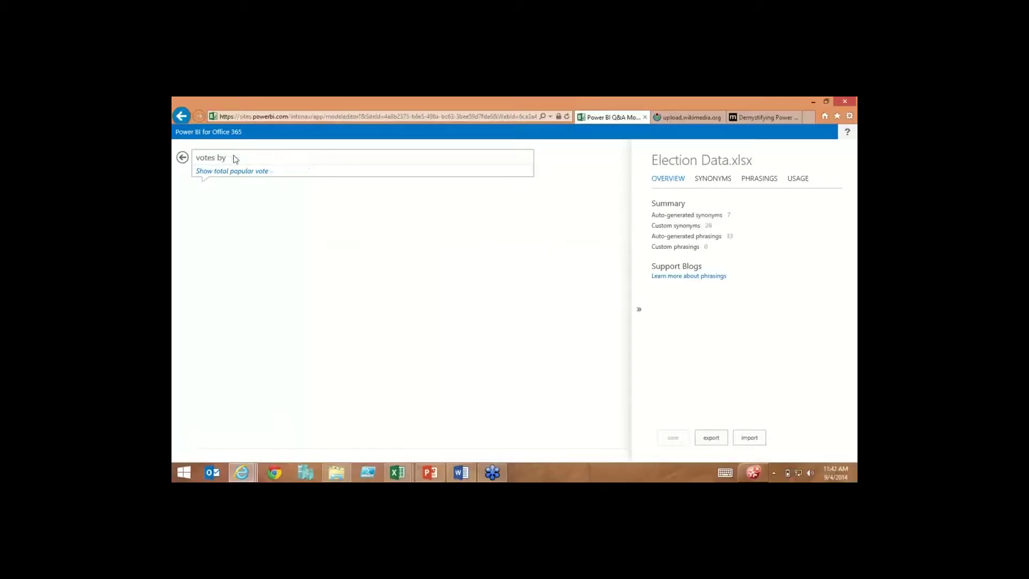
type("ate")
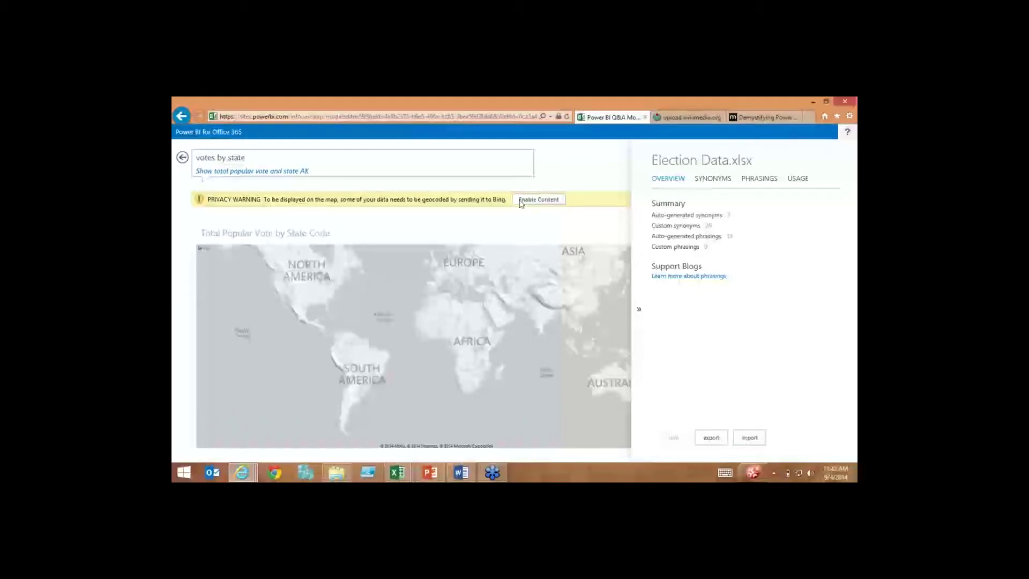
left_click(539, 199)
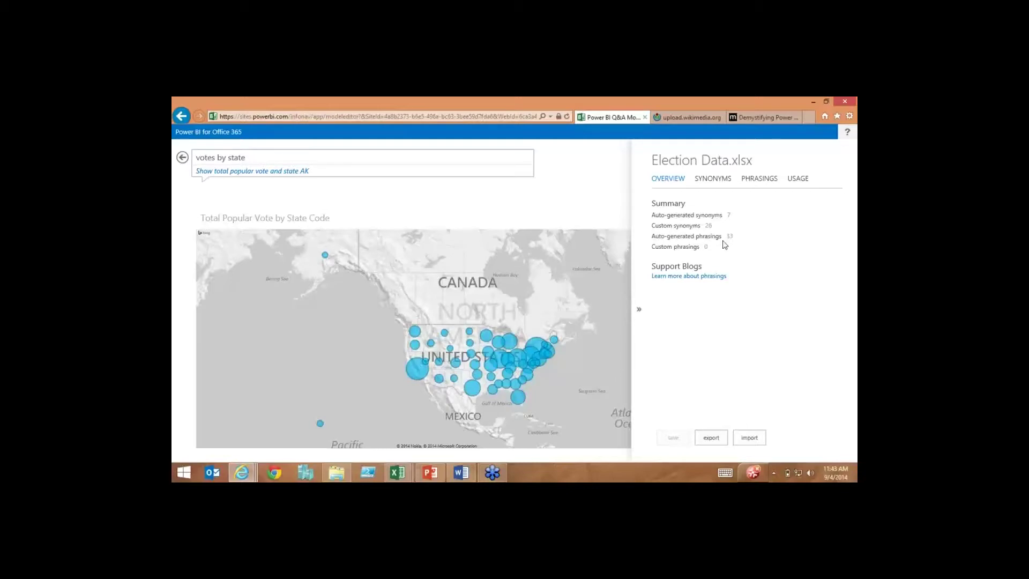
Expand the candidate table's synonyms and replace the question with "show people"
left_click(713, 179)
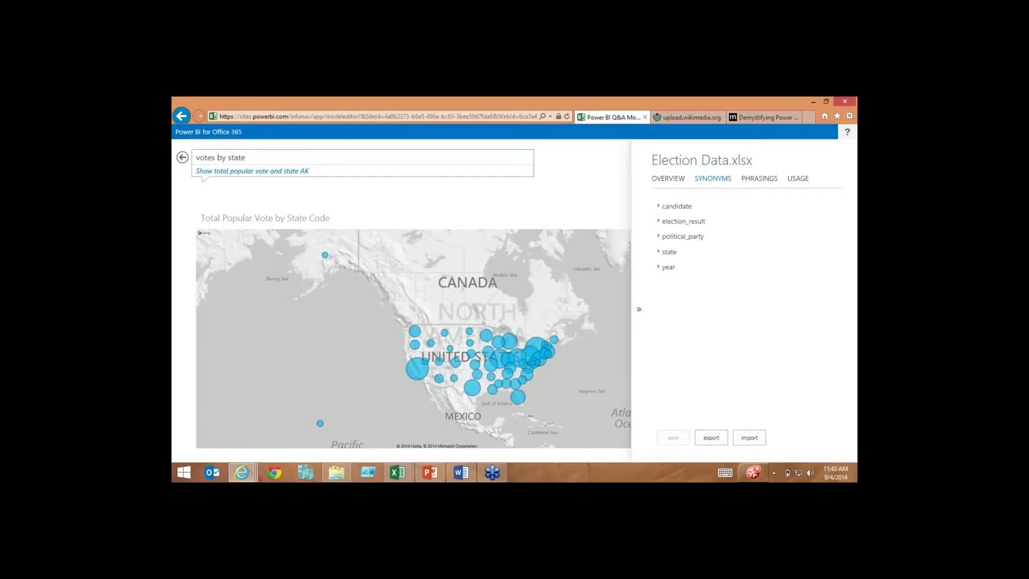
left_click(658, 208)
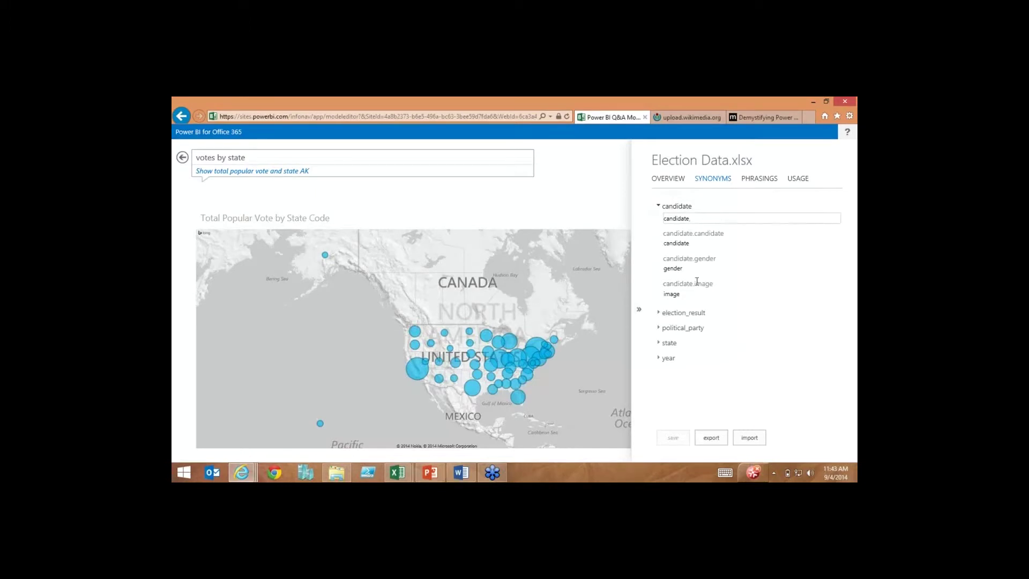
left_click(697, 283)
key("ctrl+a")
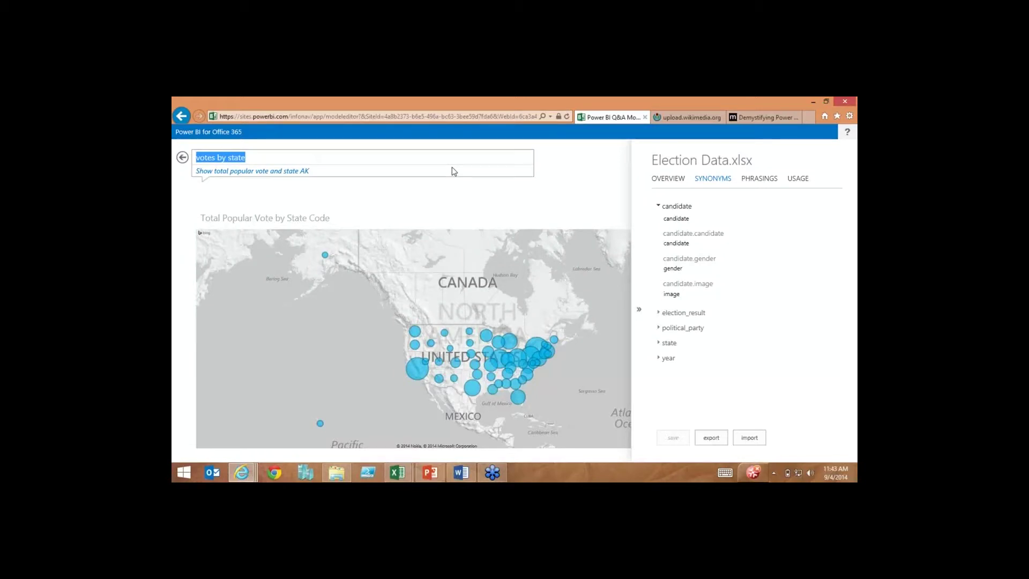
type("show people")
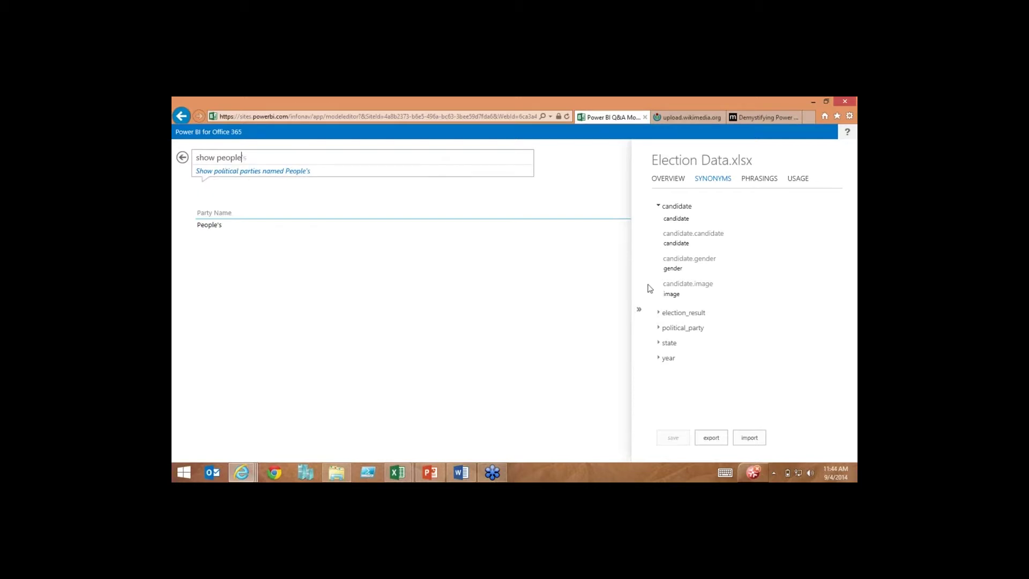
Add "people" and "person" as synonyms for the candidate.candidate field
left_click(701, 244)
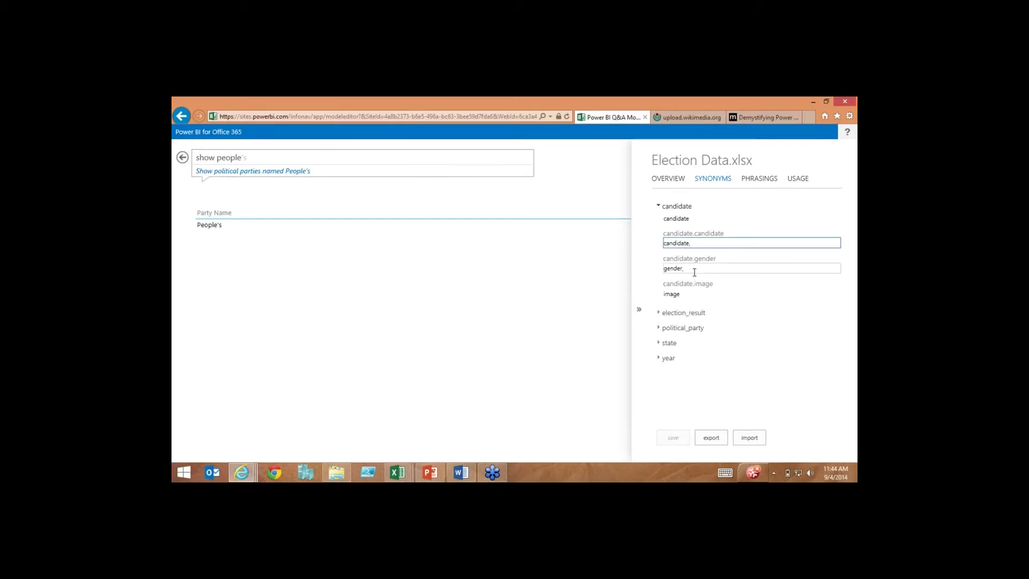
type("people,")
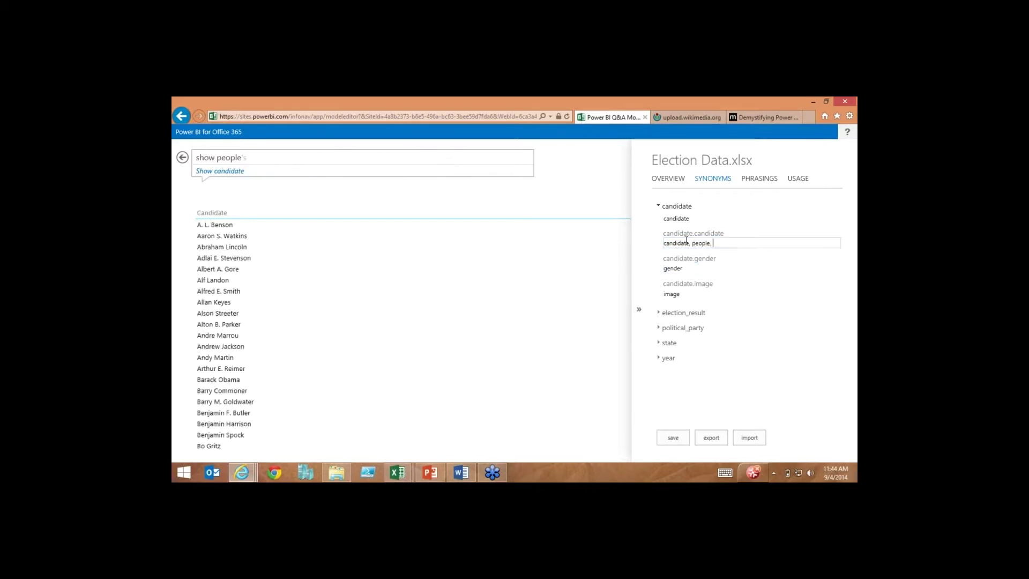
key("BackSpace")
key("BackSpace")
type("pers")
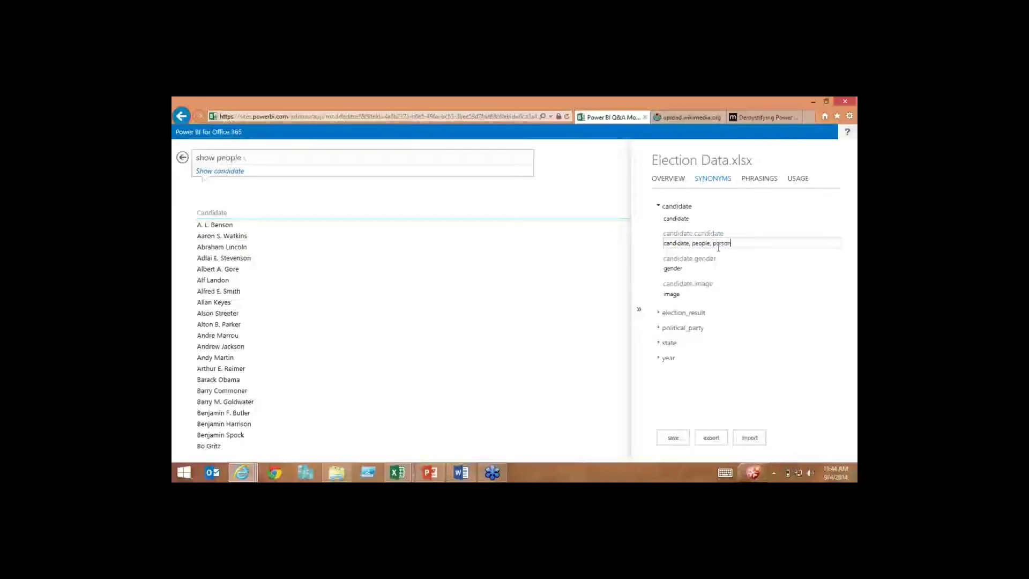
key("BackSpace")
type("son")
Add "affiliations" and "affiliates" as synonyms for the party_name field of the political_party table
left_click(658, 313)
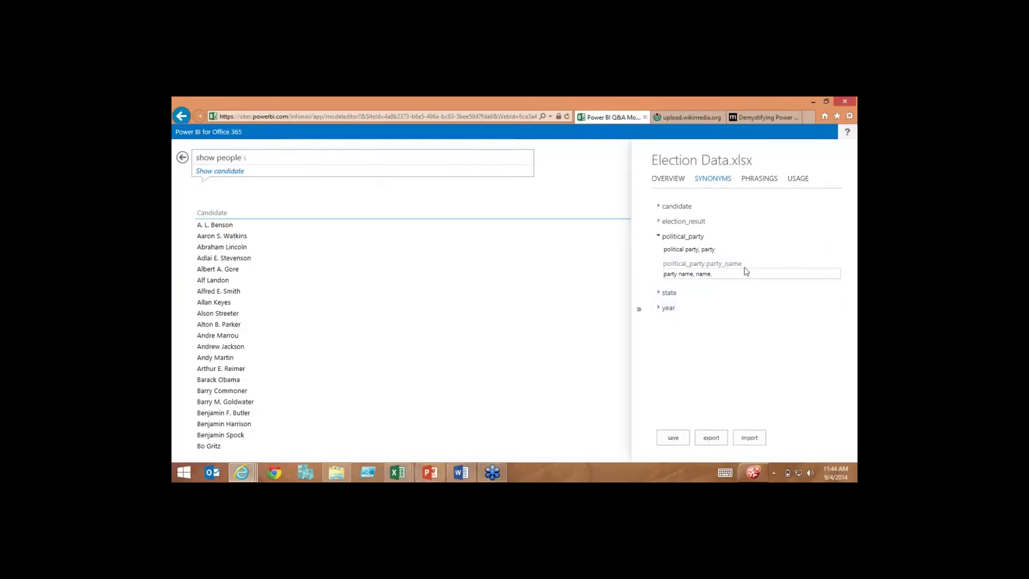
left_click(668, 282)
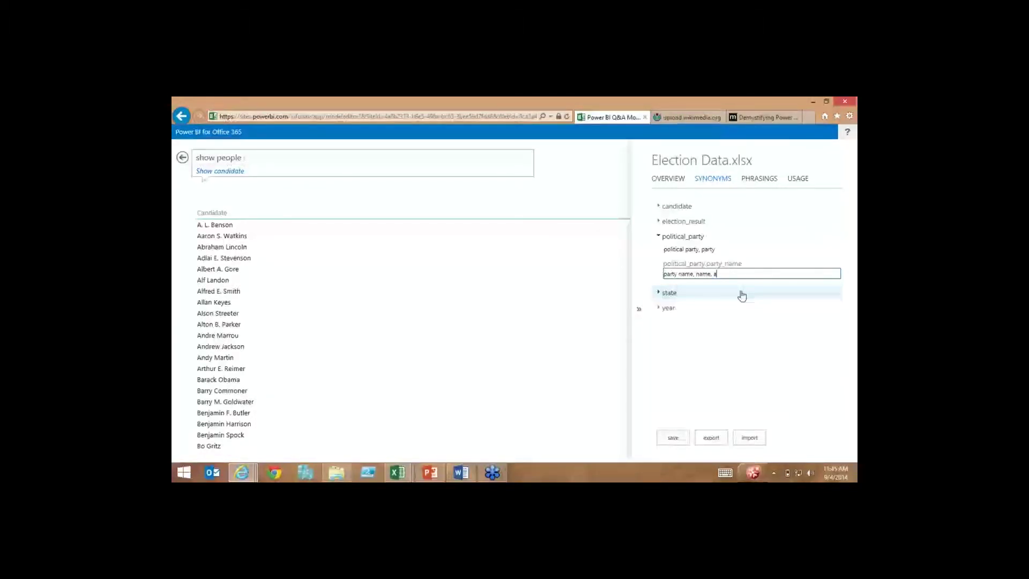
type("llia")
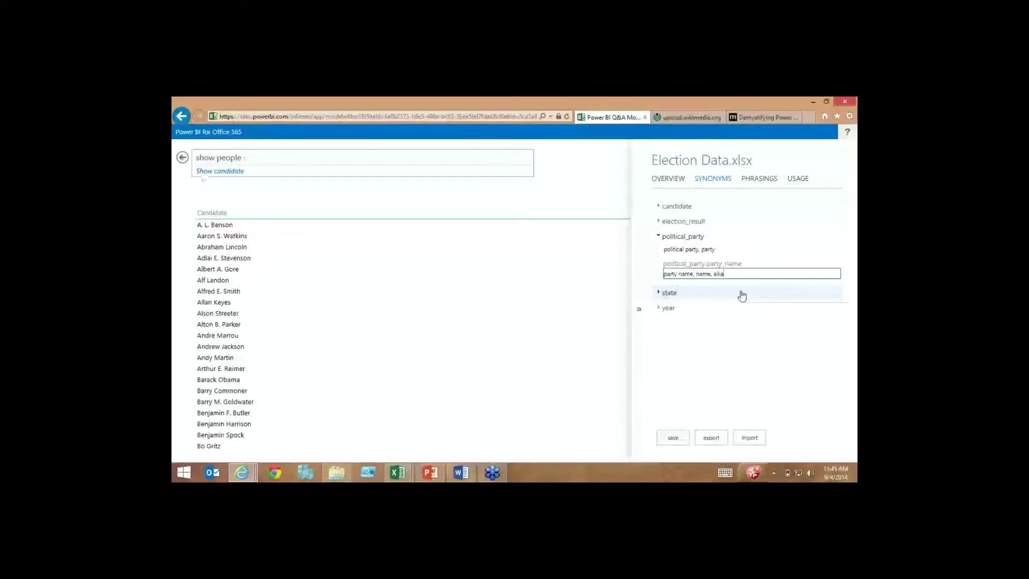
key("BackSpace")
key("BackSpace")
key("BackSpace")
type("liliatio")
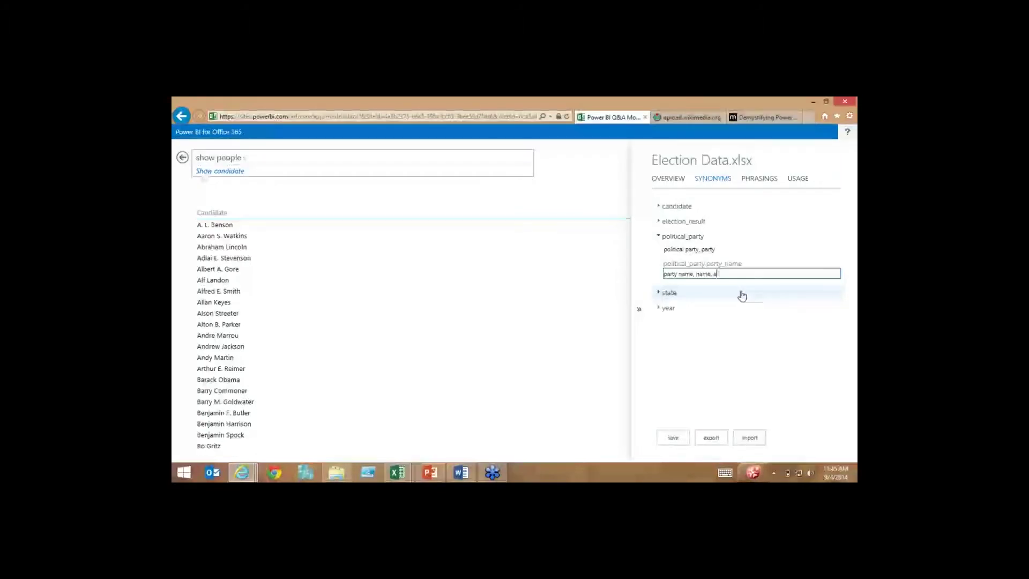
type("ns")
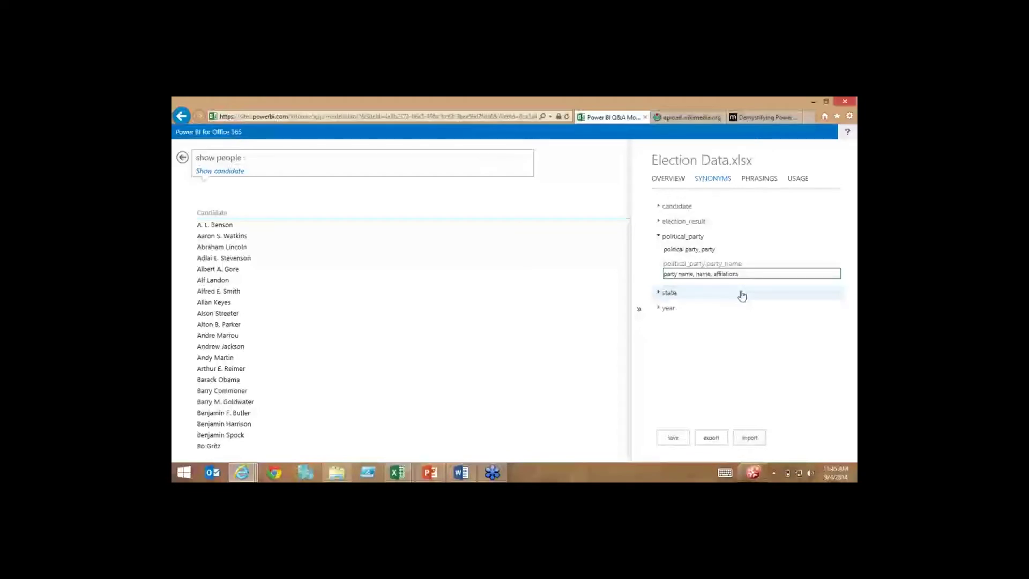
type(", affiliates")
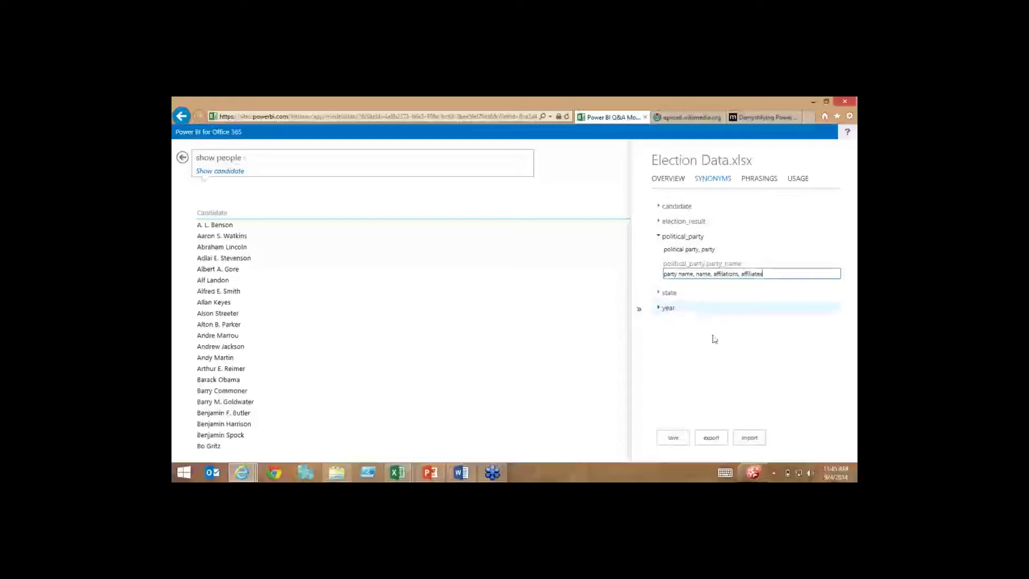
Replace "people" with "party" so the test question reads "show party", and stay on the page with the unsaved changes
double_click(232, 158)
left_click(264, 159)
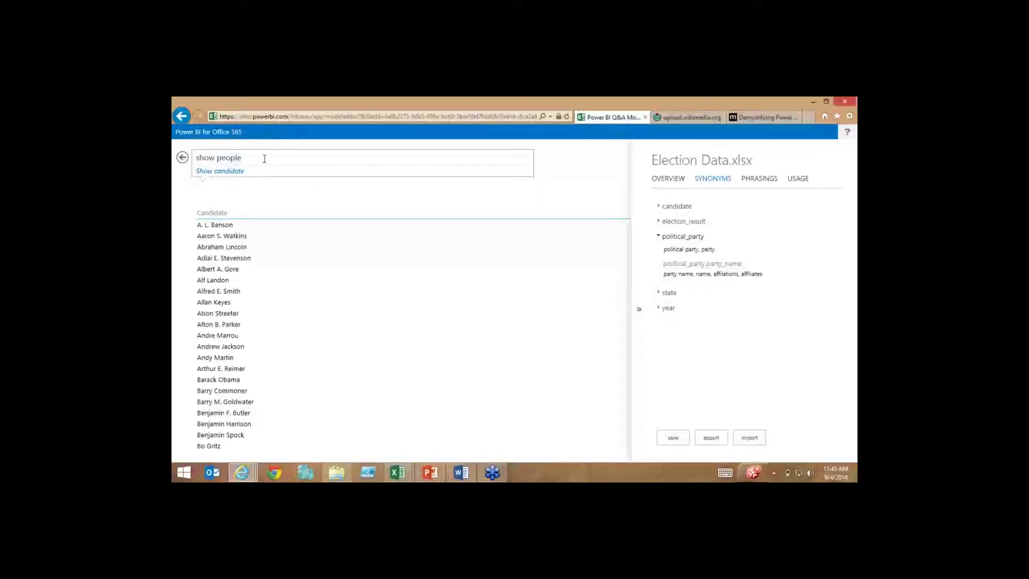
double_click(220, 159)
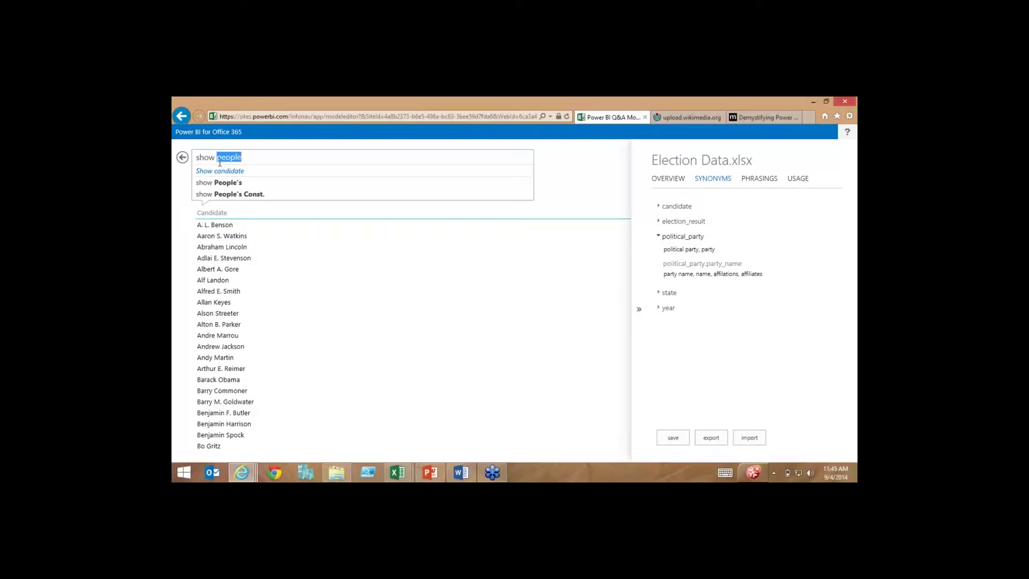
type("p")
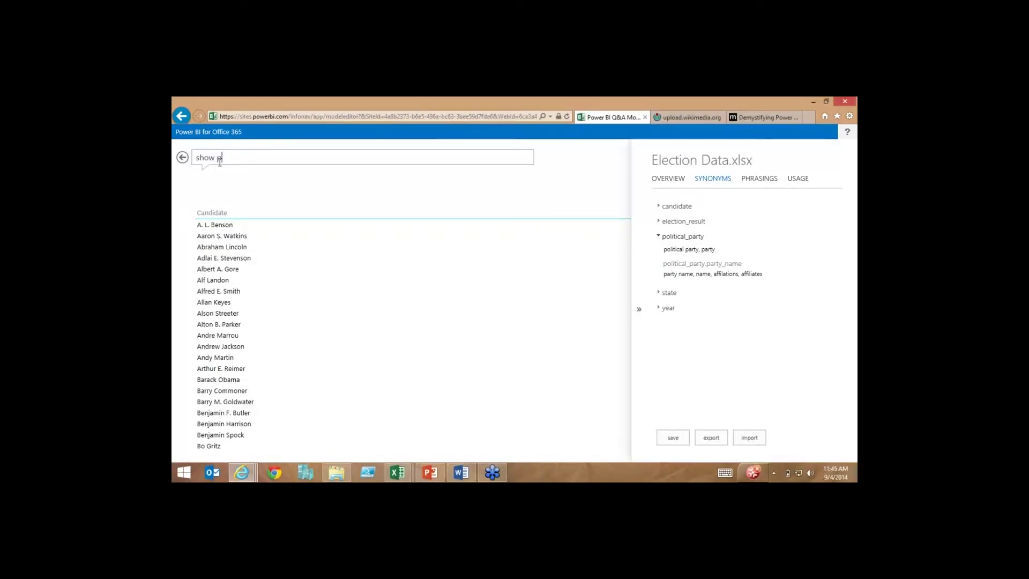
type("arty")
key("BackSpace")
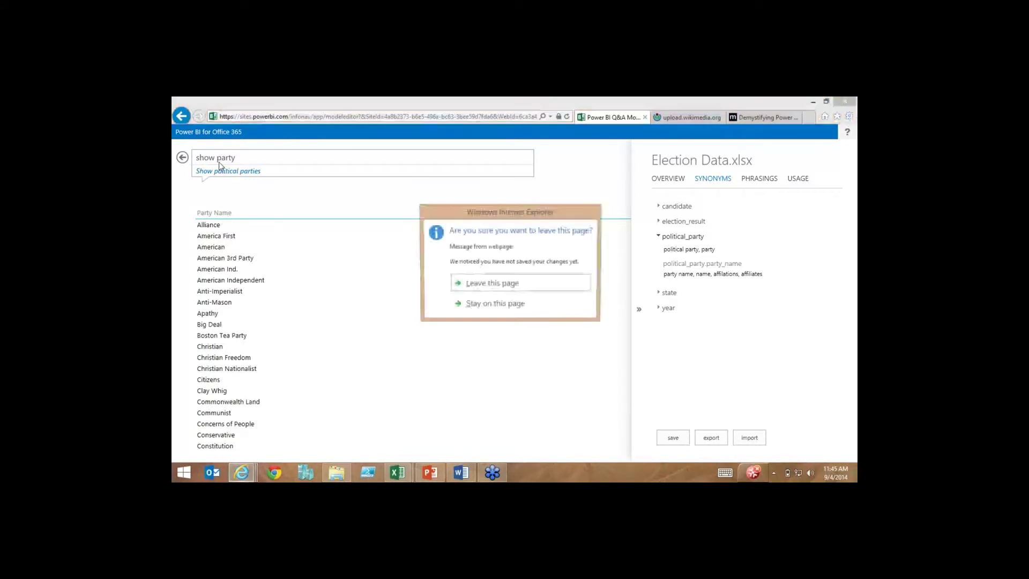
left_click(506, 311)
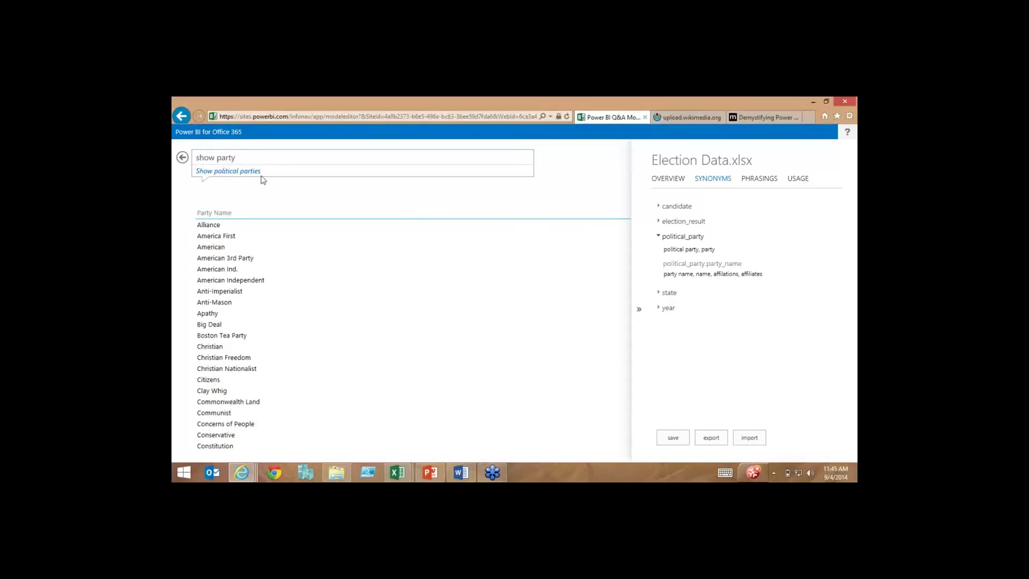
Test the new party_name synonym by changing the question to "show affiliates"
double_click(229, 159)
type("al")
type("filiates")
Add "election" as a synonym for the election_result table and save the synonym changes
left_click(660, 238)
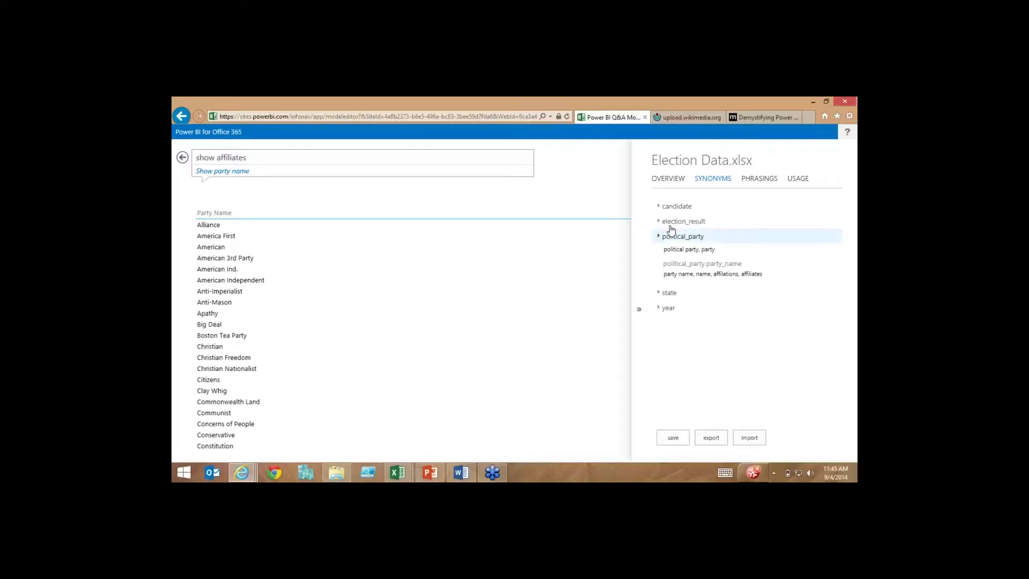
left_click(671, 228)
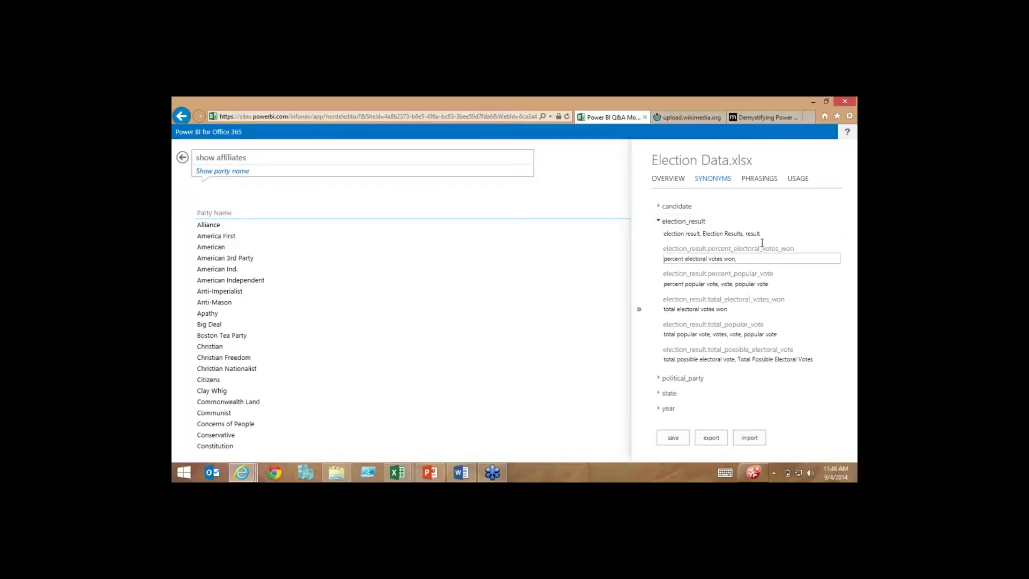
left_click(814, 258)
type("elections")
key("BackSpace")
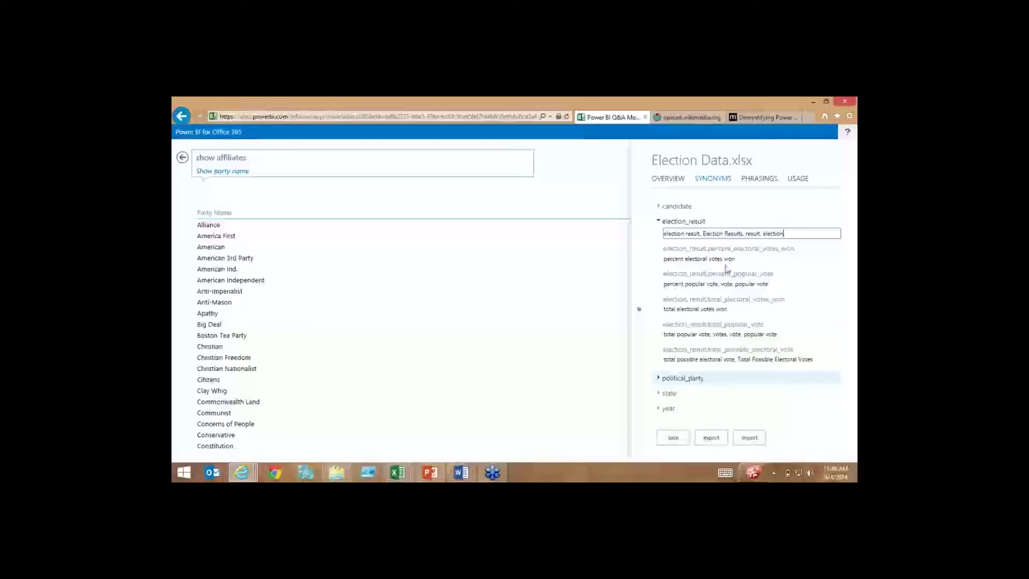
left_click(672, 441)
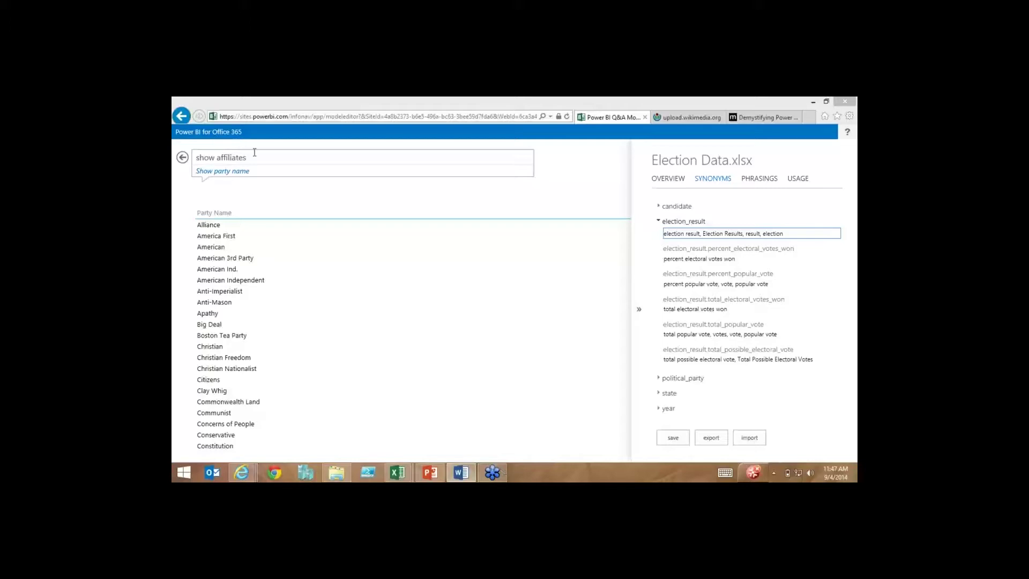
Replace the test question with "which people ran for election in 2008" and mark the unrecognized verb
left_click(237, 158)
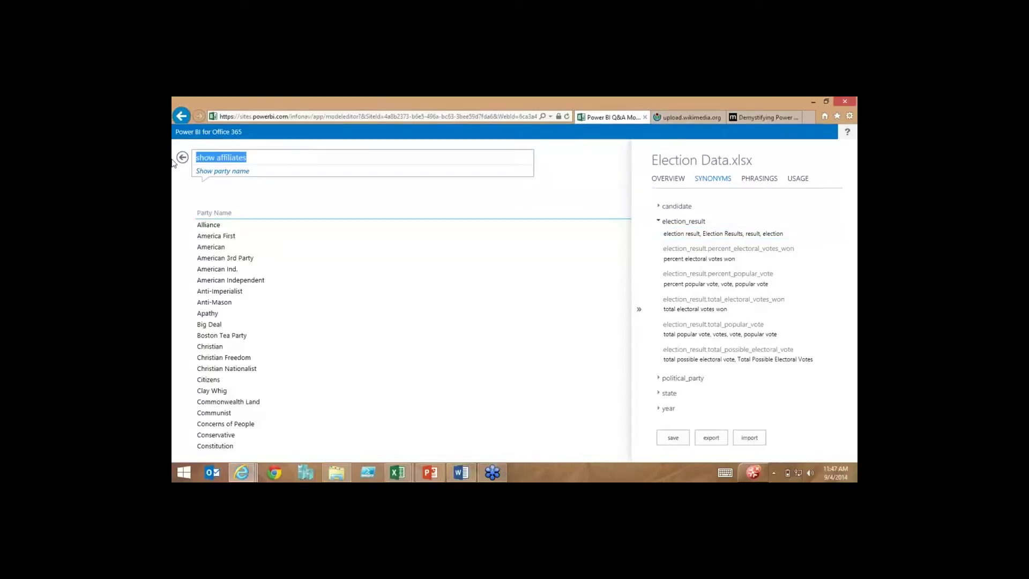
type("which peopl e")
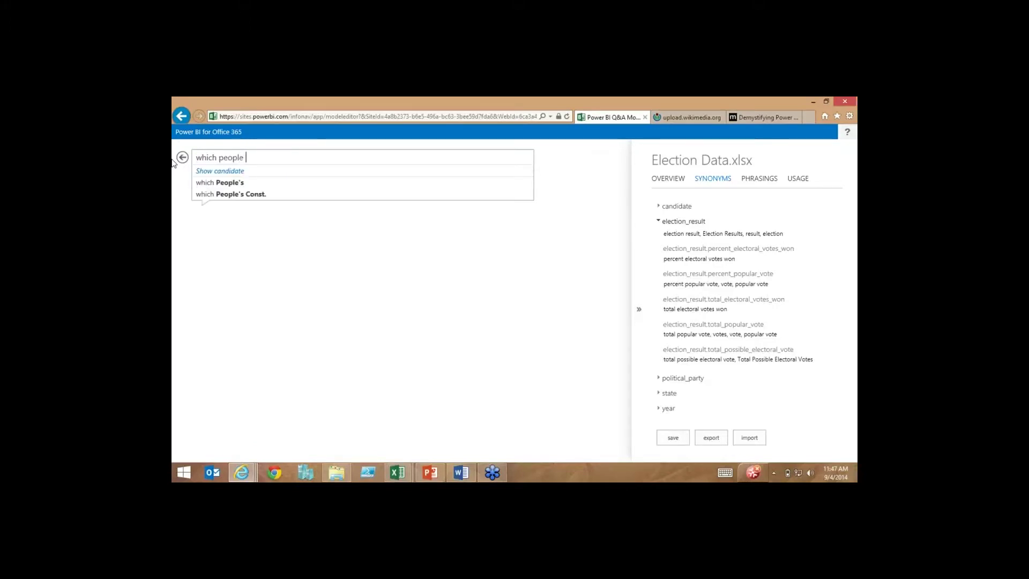
type(" ran for electin ")
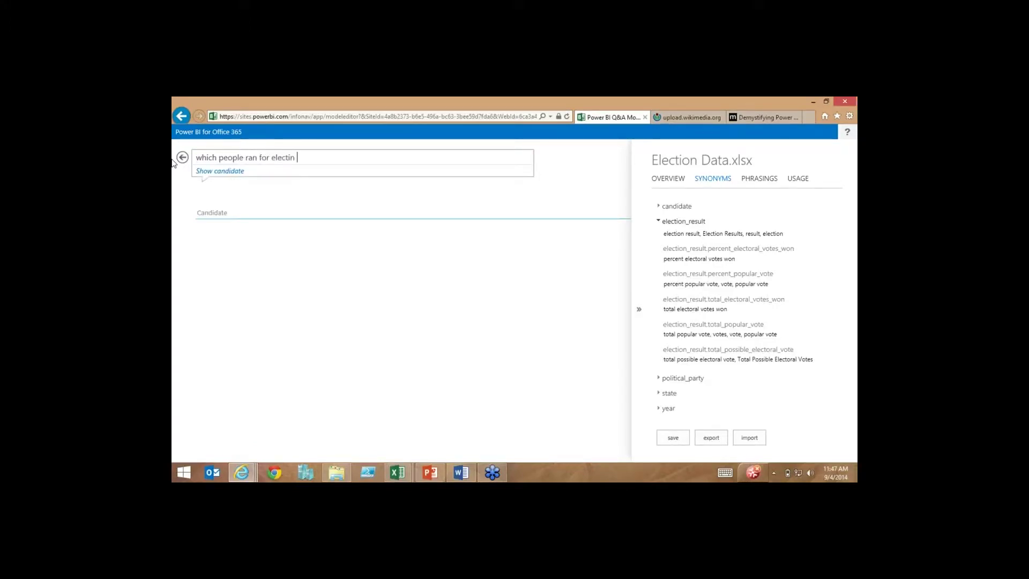
type("in 2008")
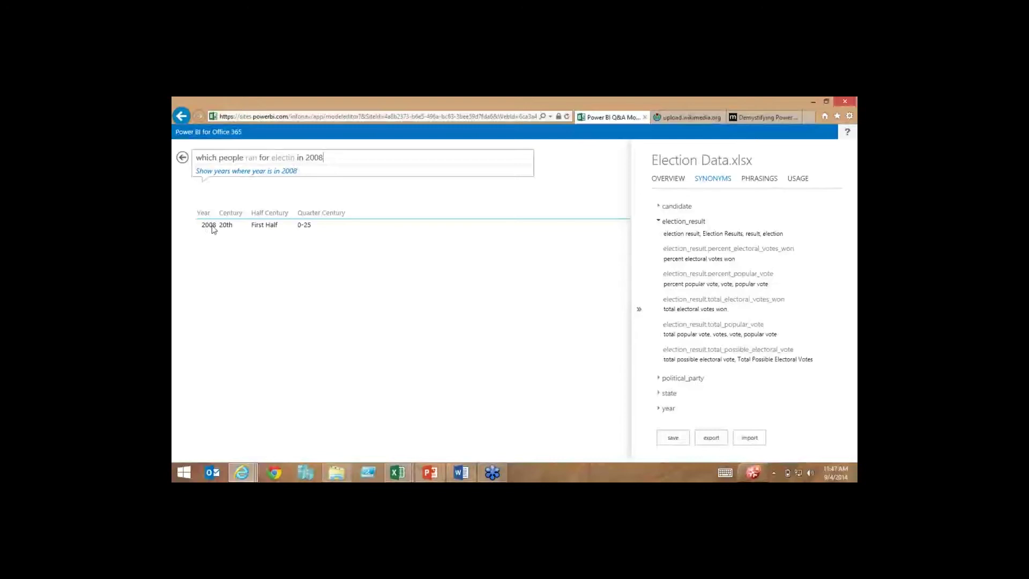
left_click(291, 160)
type("o")
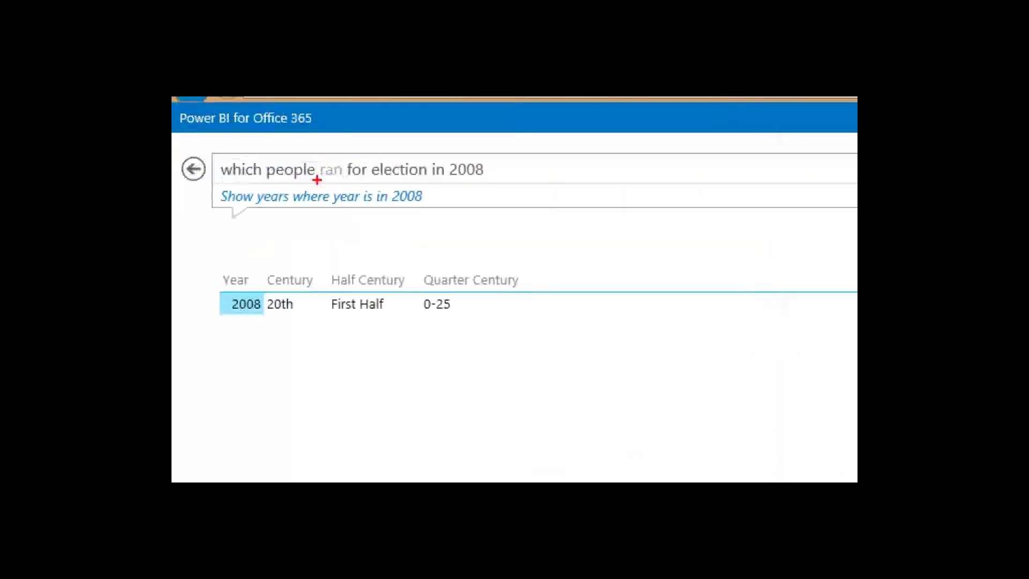
left_click_drag(317, 180, 347, 180)
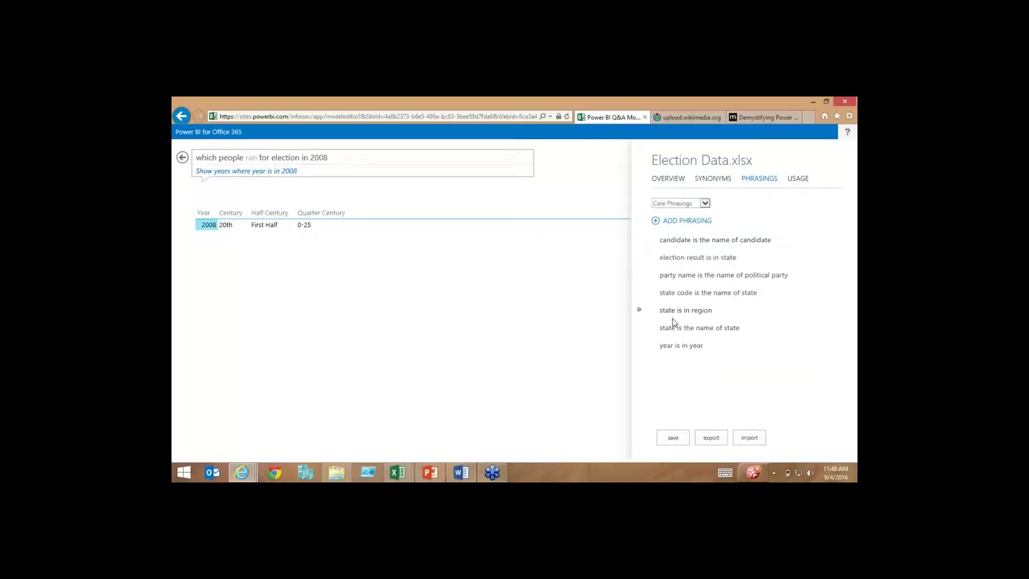
Add the core phrasing "Candidates run for elections" to the workbook's phrasings
left_click(655, 221)
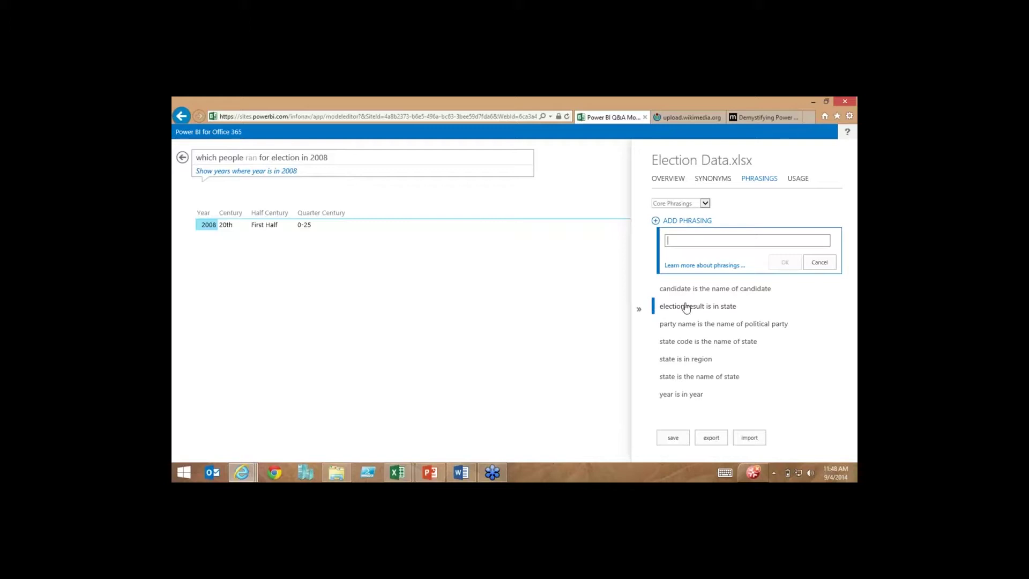
type("Ca")
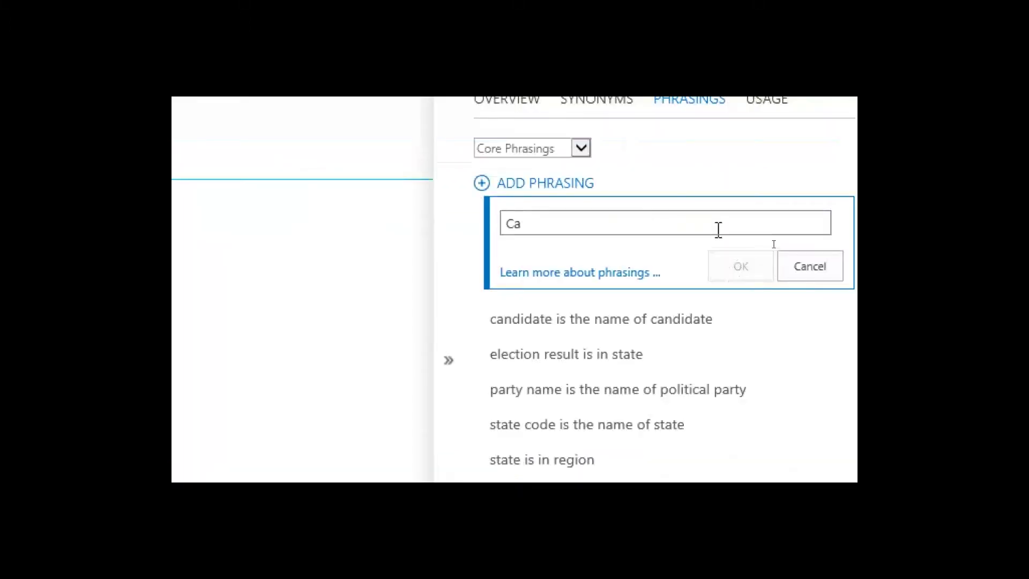
type("ndidates")
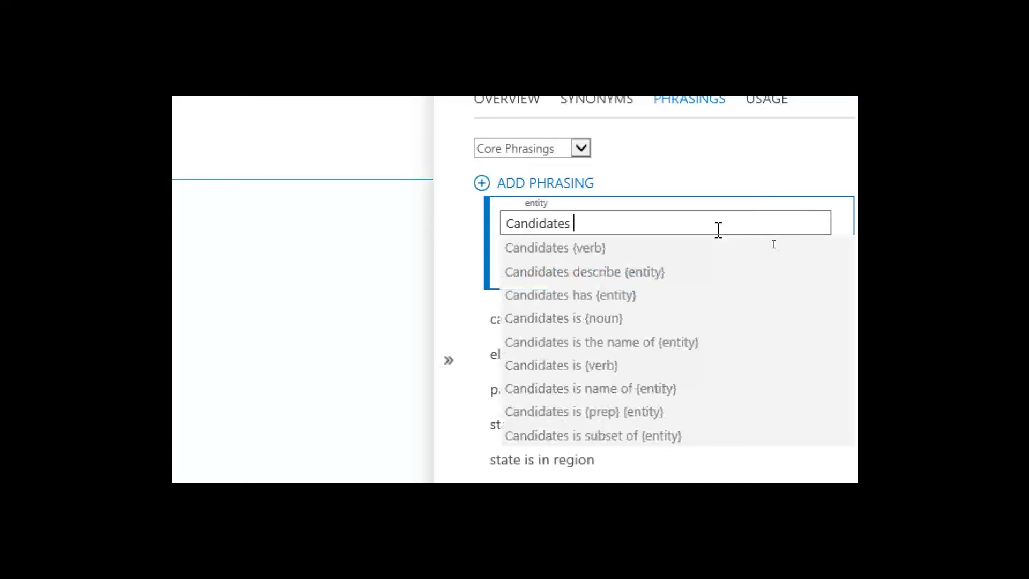
type(" run f")
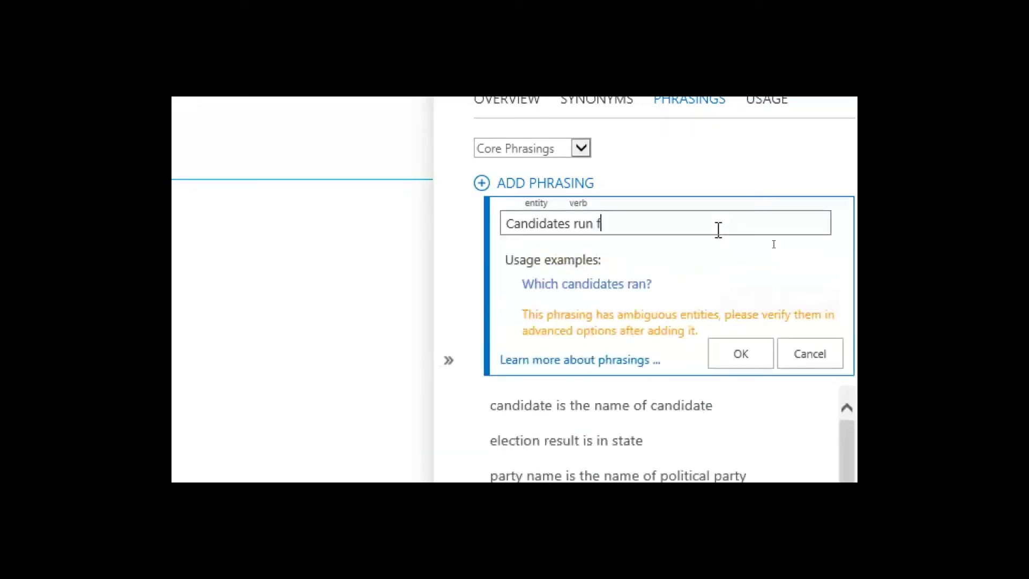
type("or elections")
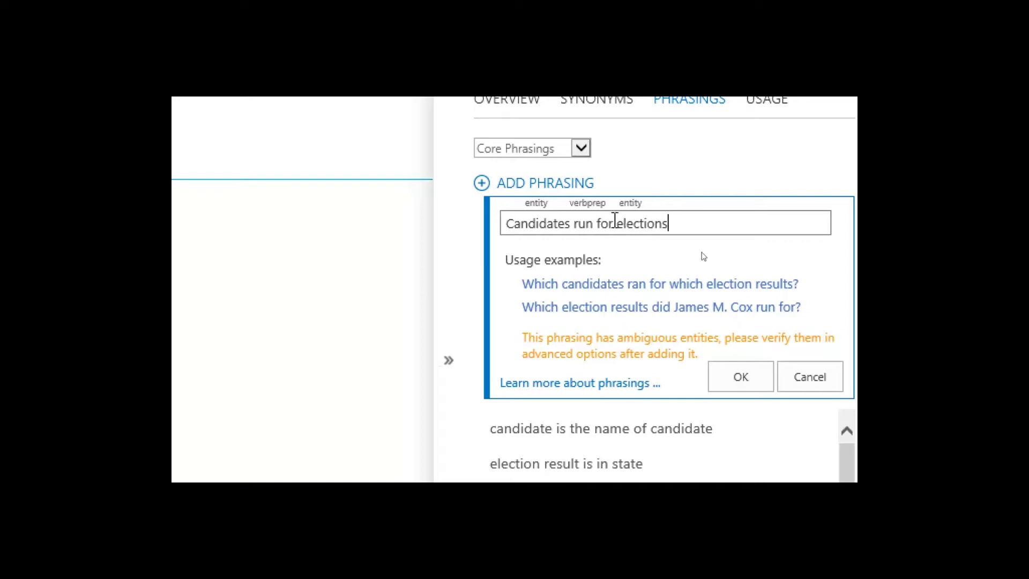
scroll(767, 391, "down", 1)
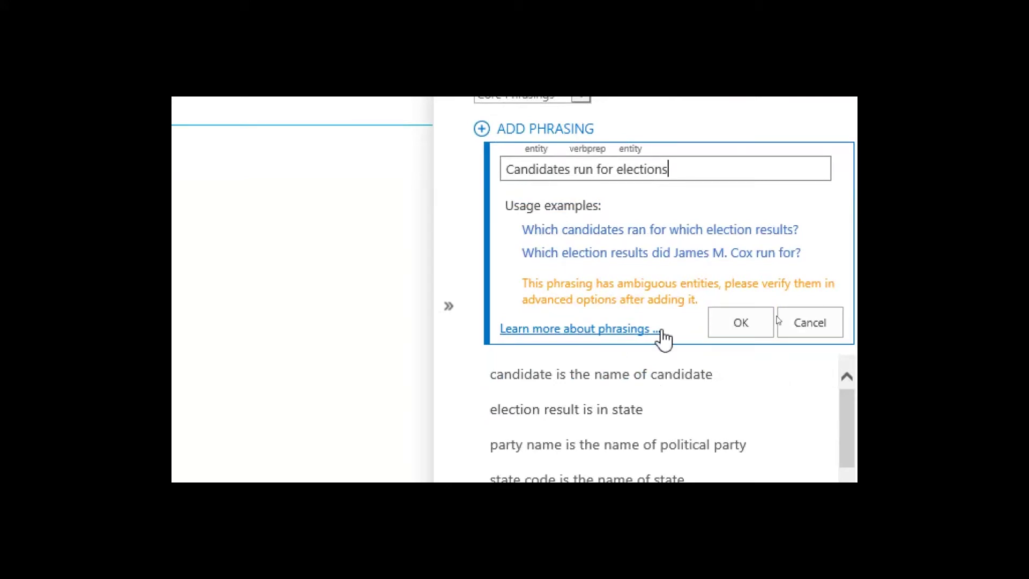
left_click(724, 321)
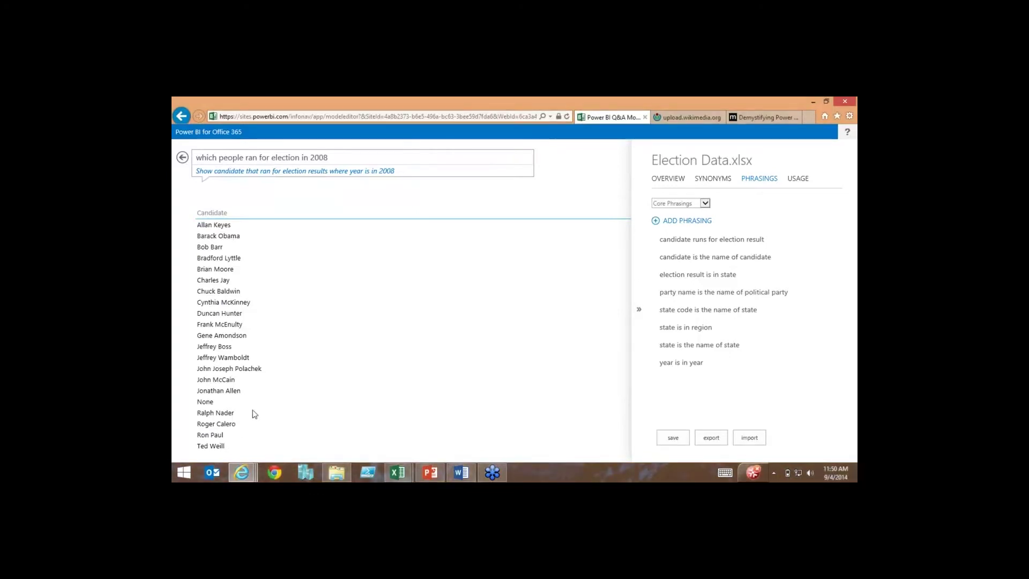
Shorten the test question to "which people ran for elections" by removing the year condition
double_click(252, 159)
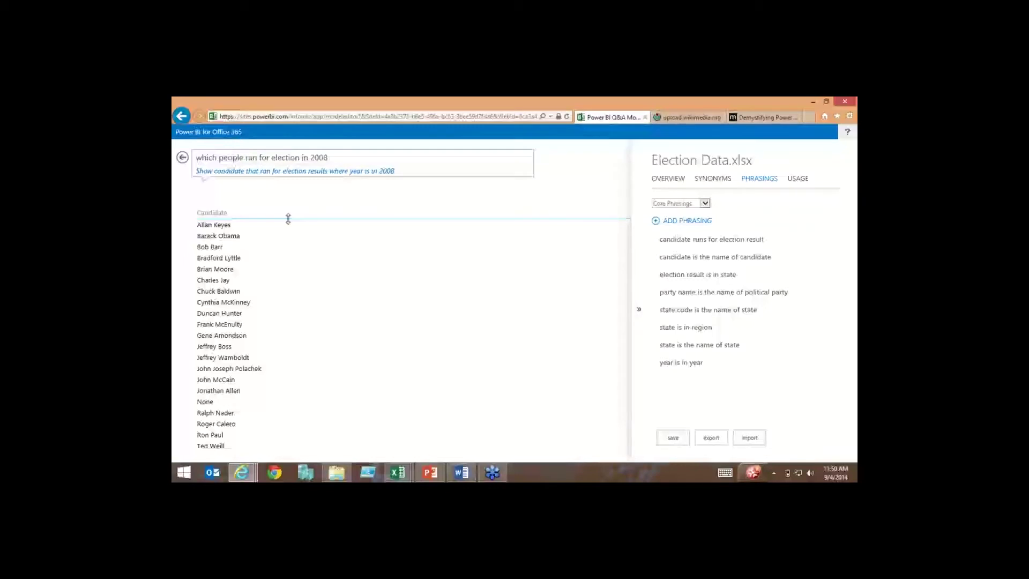
key("ctrl+a")
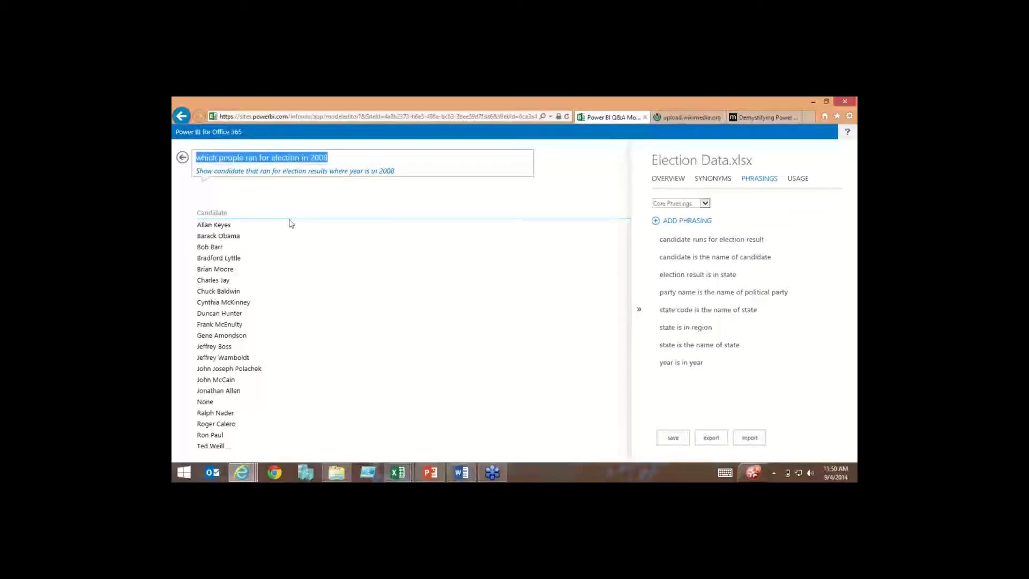
key("End")
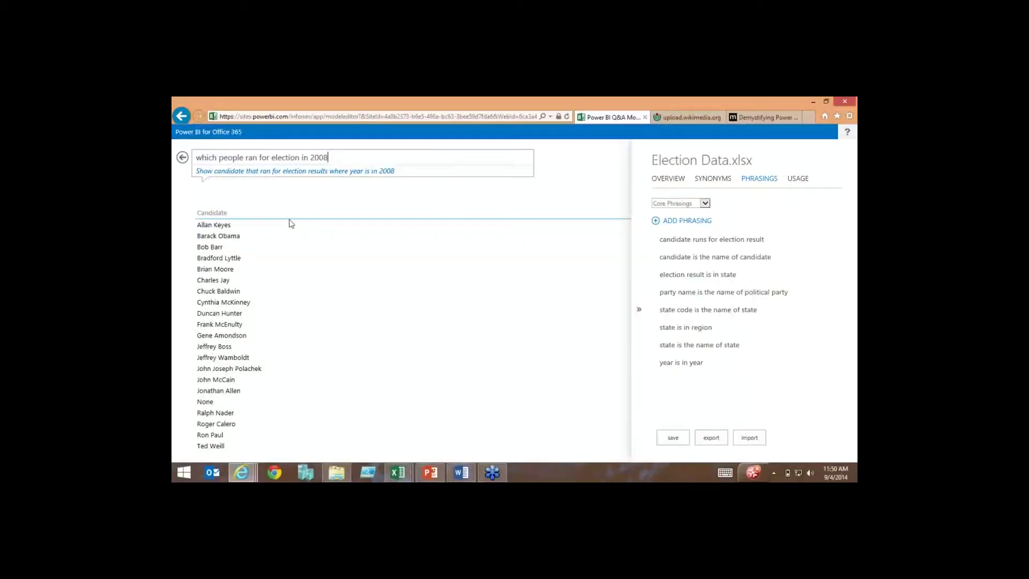
key("BackSpace")
key("BackSpace")
key("BackSpace")
key("BackSpace")
key("BackSpace")
key("BackSpace")
key("BackSpace")
key("BackSpace")
type("s")
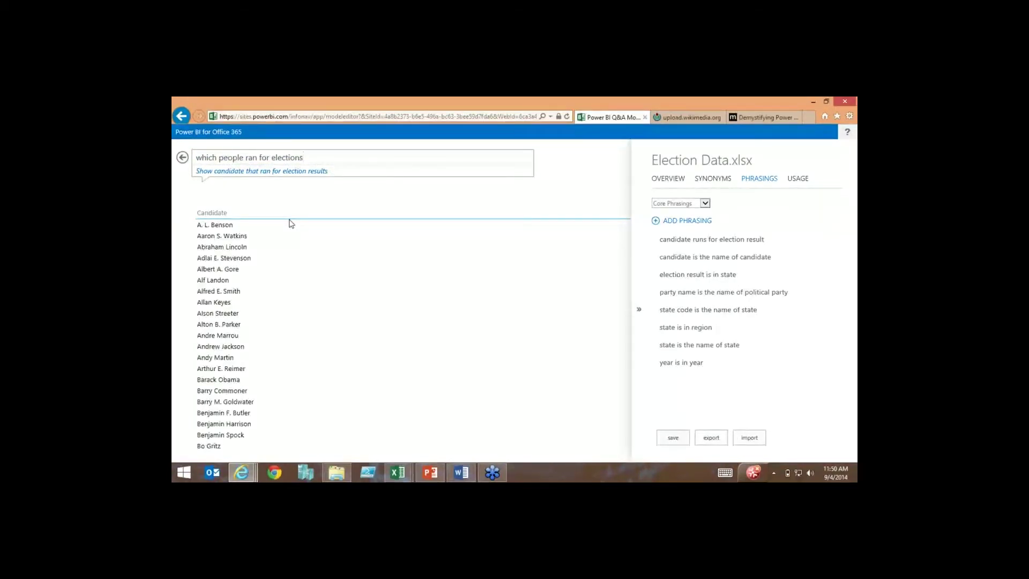
Replace the test question with "which person won the election in 2008" and mark the unrecognized verb
left_click(321, 158)
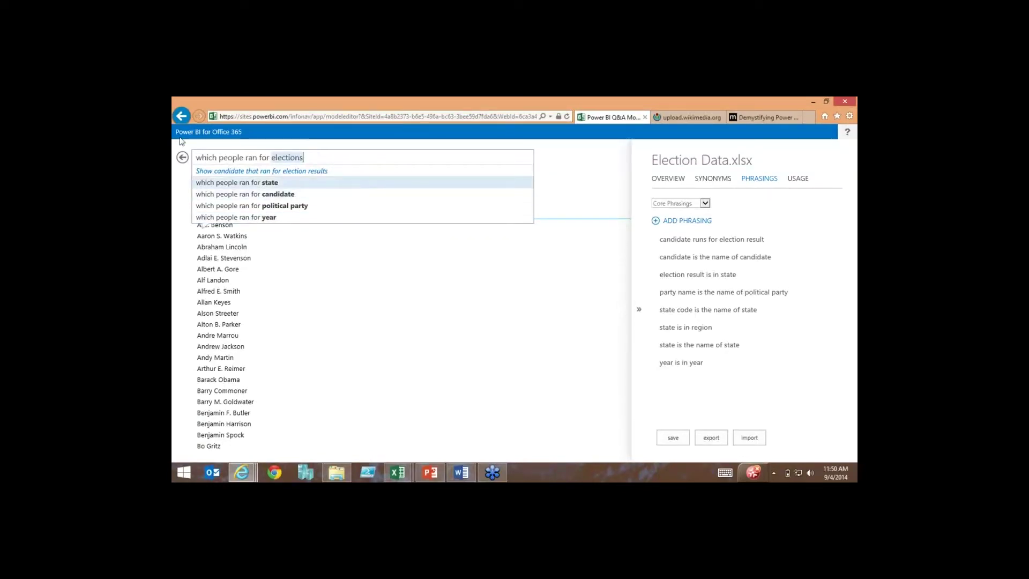
key("ctrl+a")
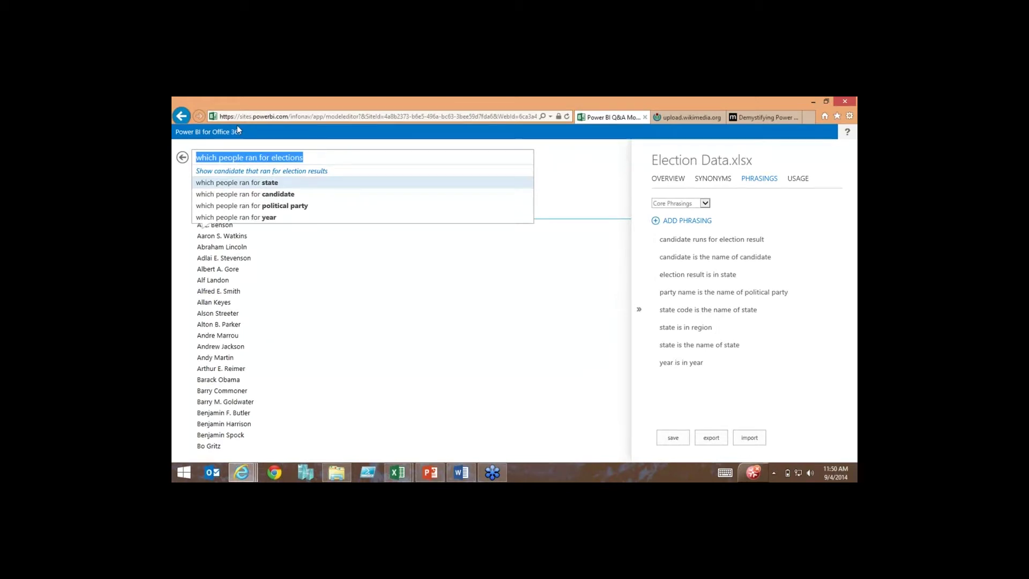
type("which person won the elec")
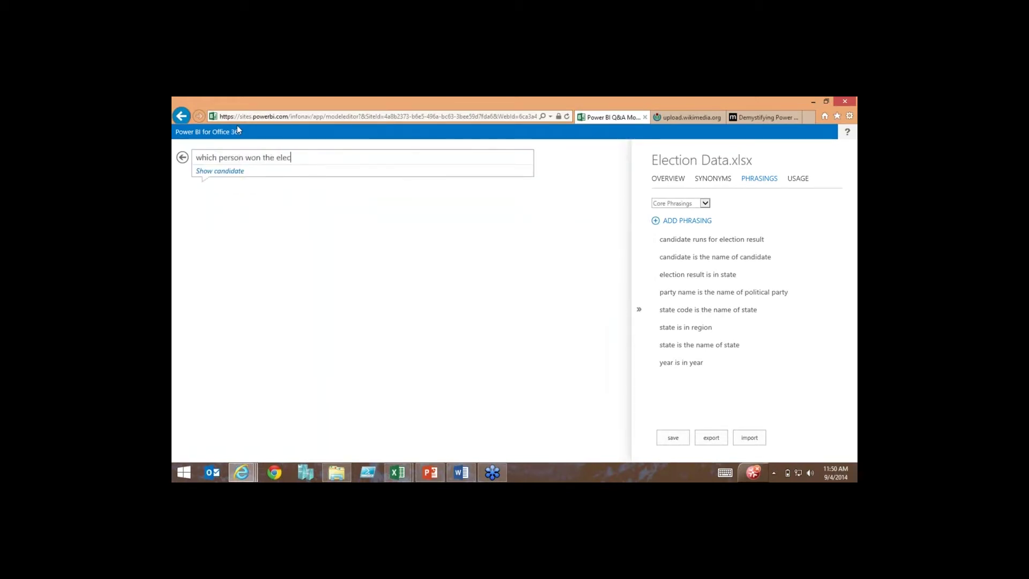
type("tion in 2008")
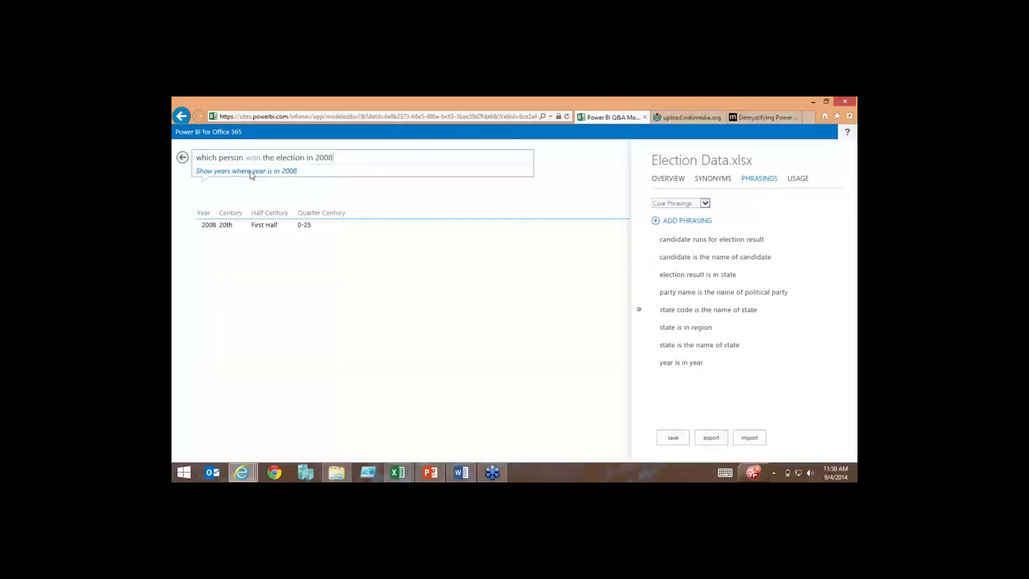
left_click(303, 137)
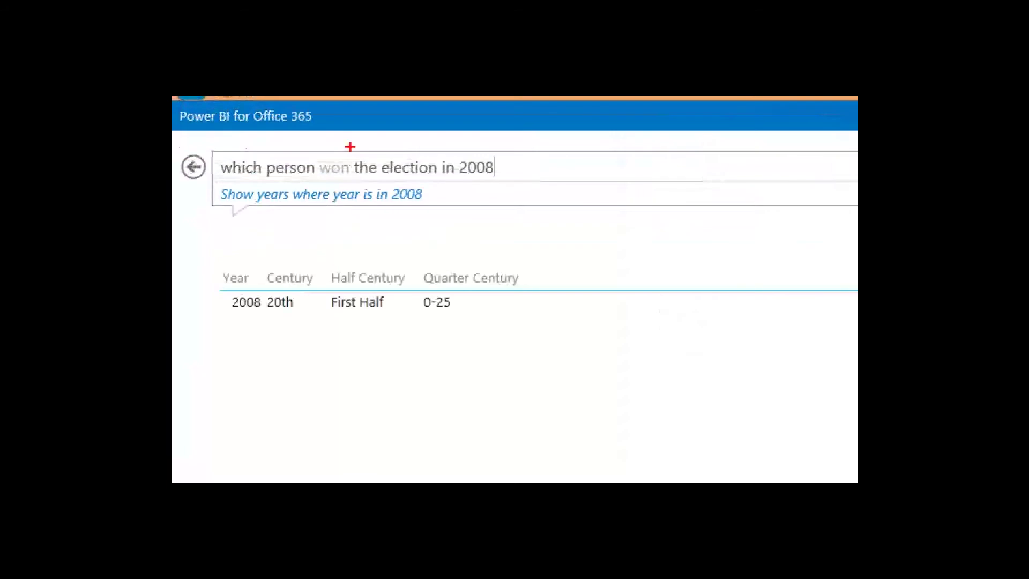
left_click_drag(308, 137, 276, 175)
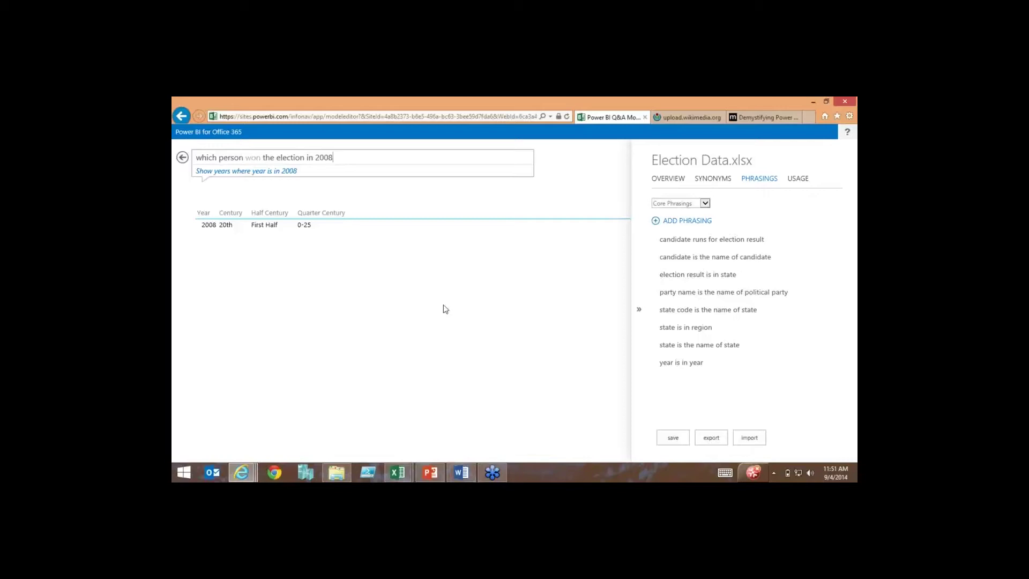
Add the core phrasing "Candidates win elections" to the workbook's phrasings
left_click(673, 239)
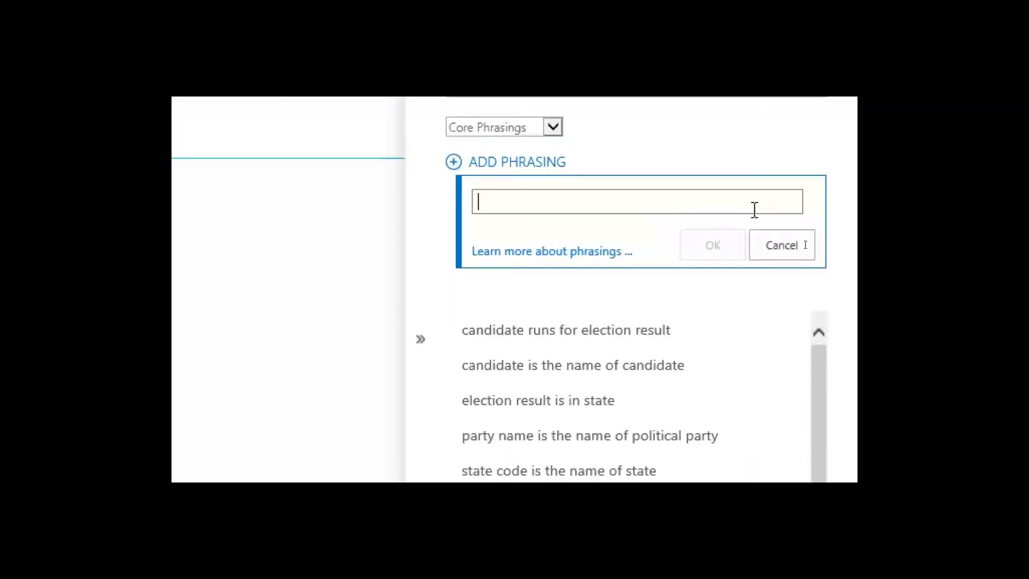
type("Candidat")
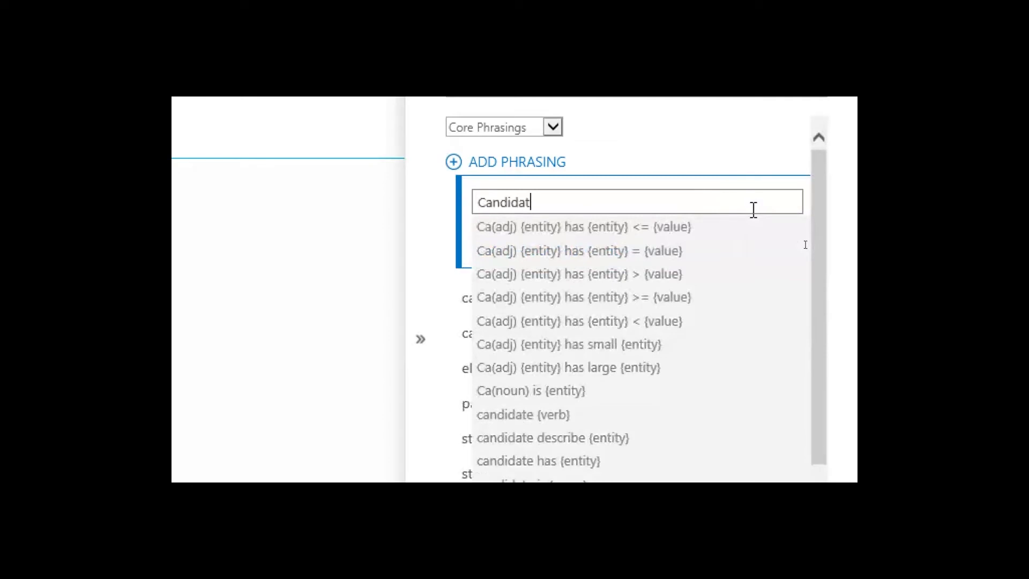
type("es win elections")
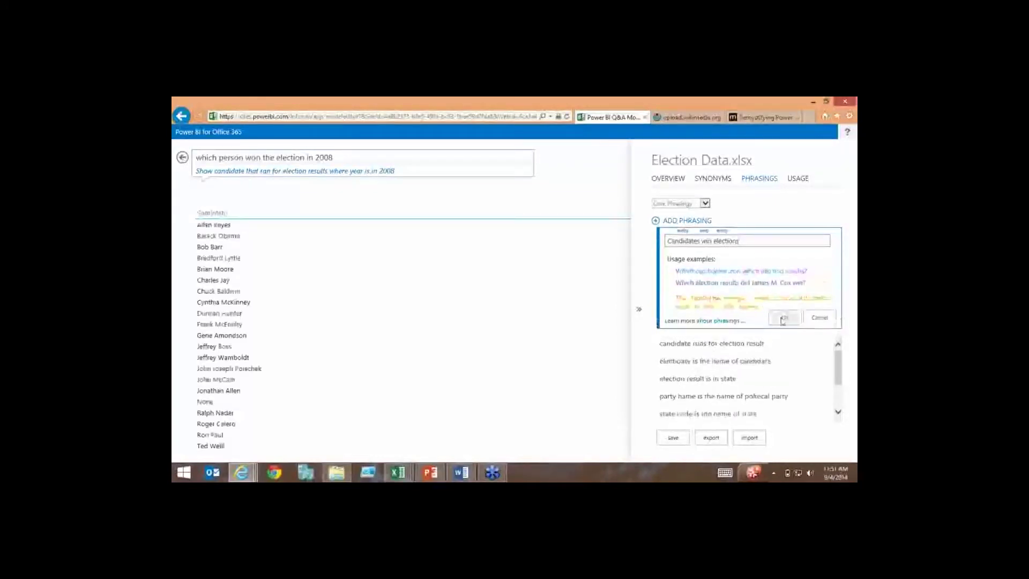
left_click(782, 318)
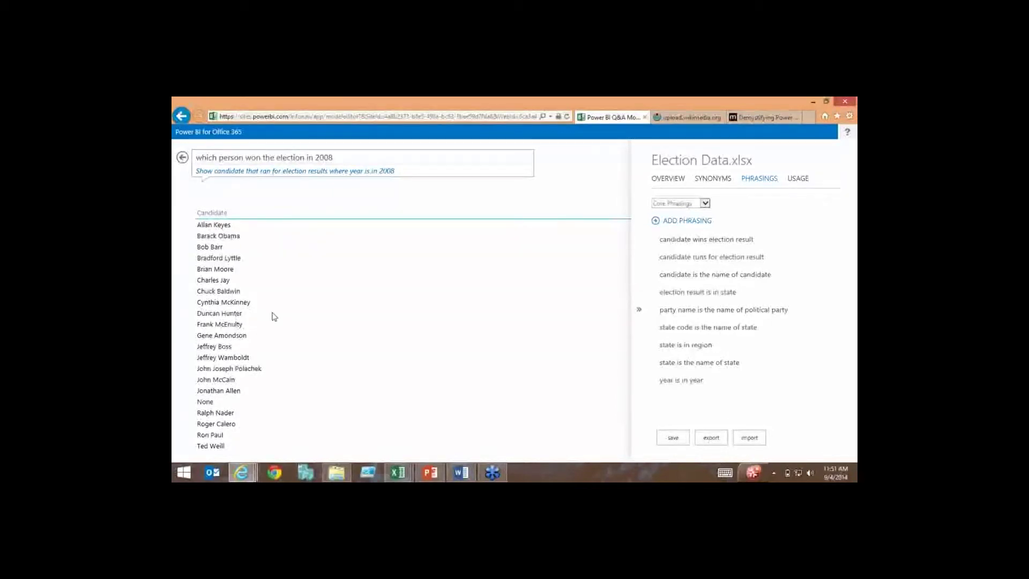
Open the advanced options of the phrasing "candidate wins election result" for editing
left_click(697, 240)
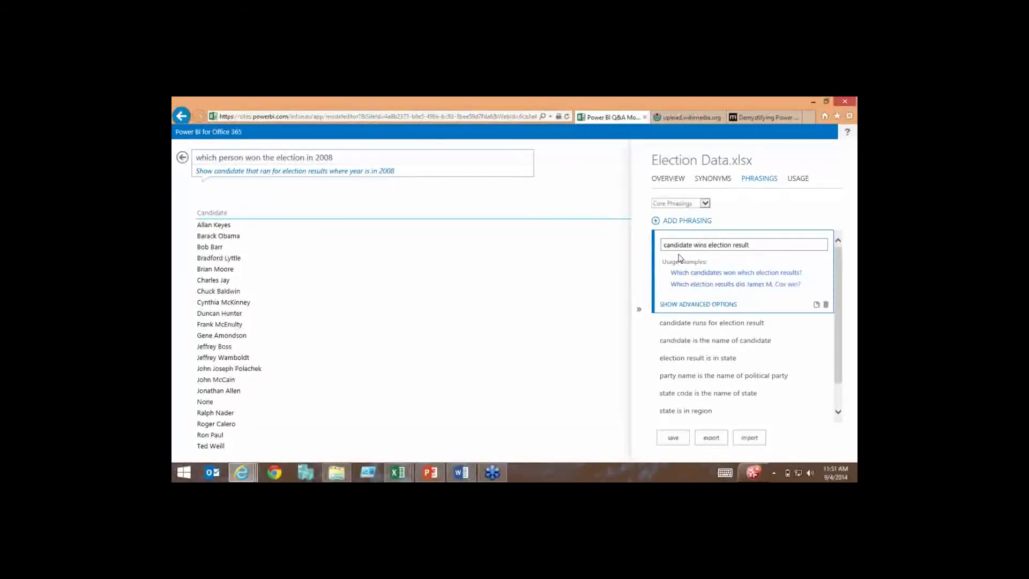
double_click(745, 248)
key("BackSpace")
key("BackSpace")
type("s")
left_click(690, 305)
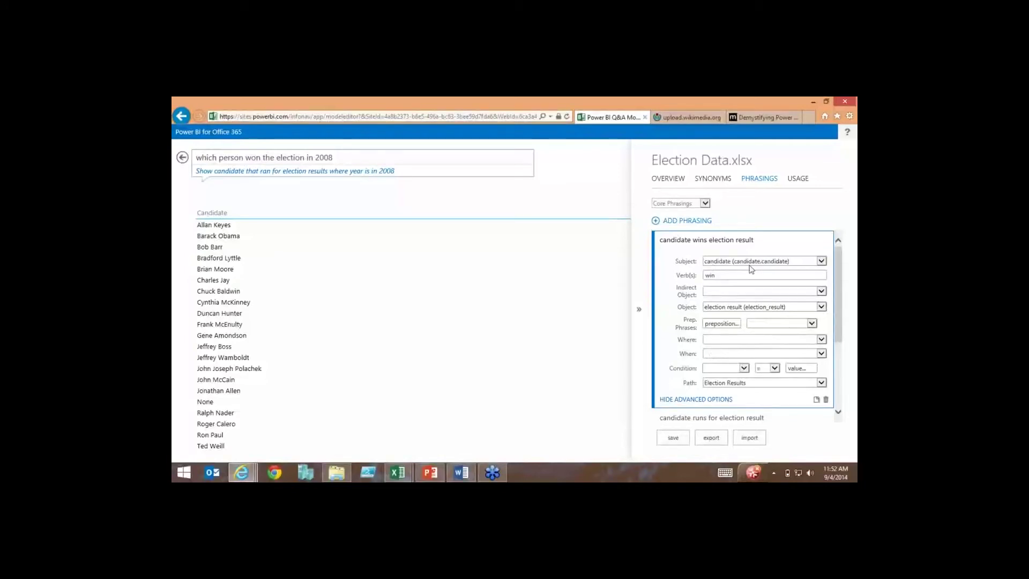
left_click(725, 278)
Limit the "candidate wins election result" phrasing with the condition total electoral votes won >= 270
left_click(744, 369)
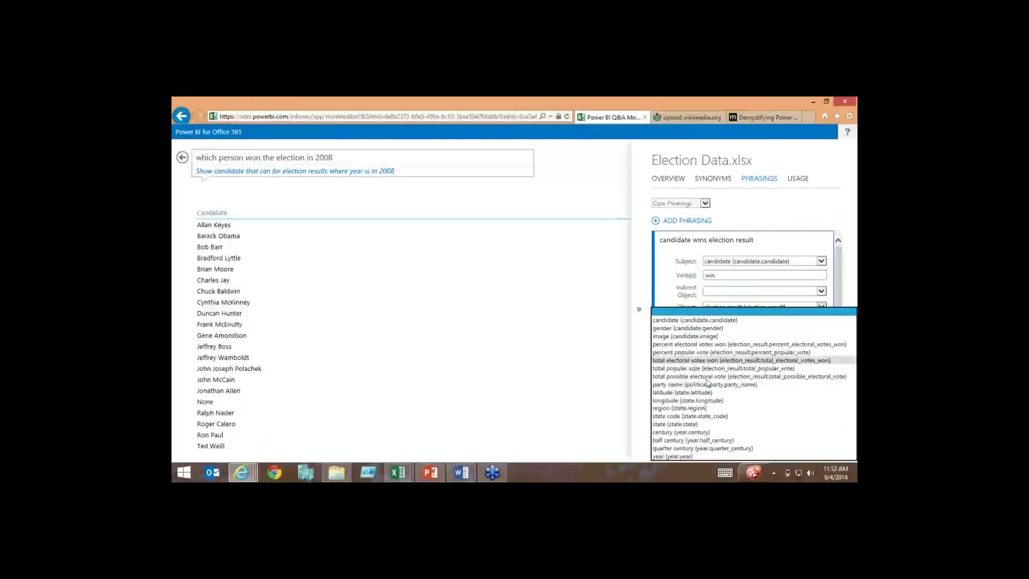
left_click(693, 362)
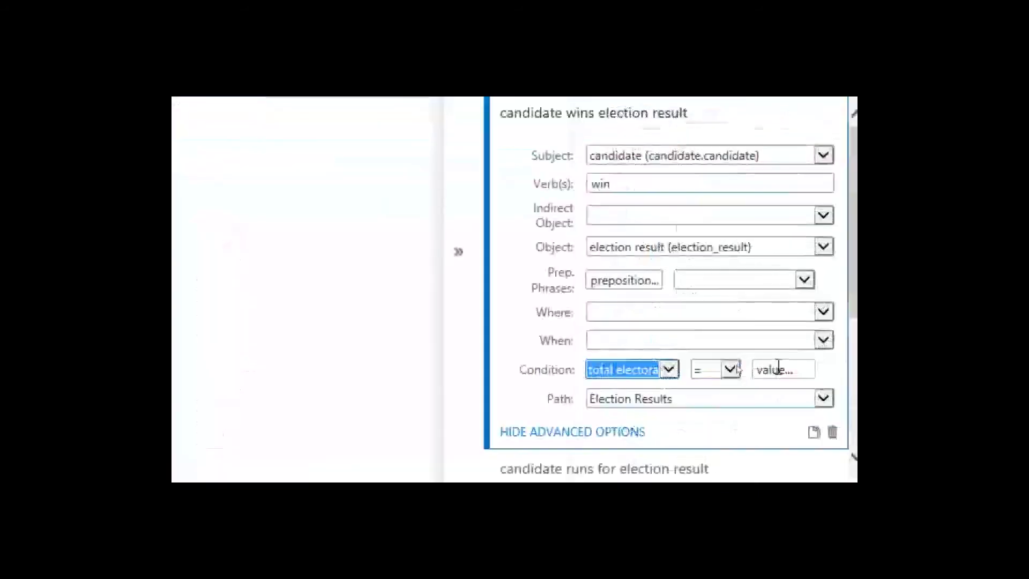
left_click(690, 373)
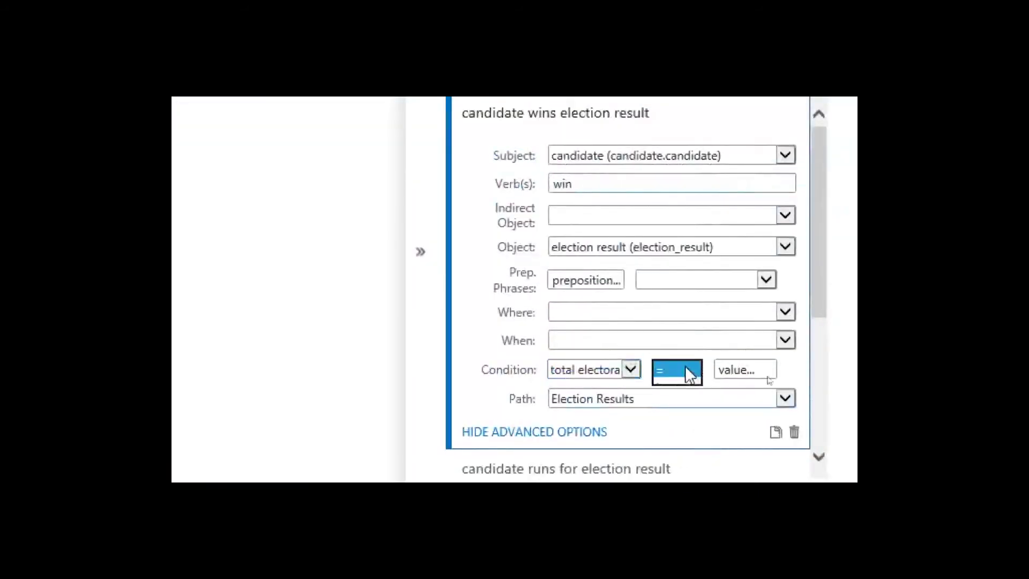
left_click(690, 373)
left_click(679, 384)
left_click(690, 404)
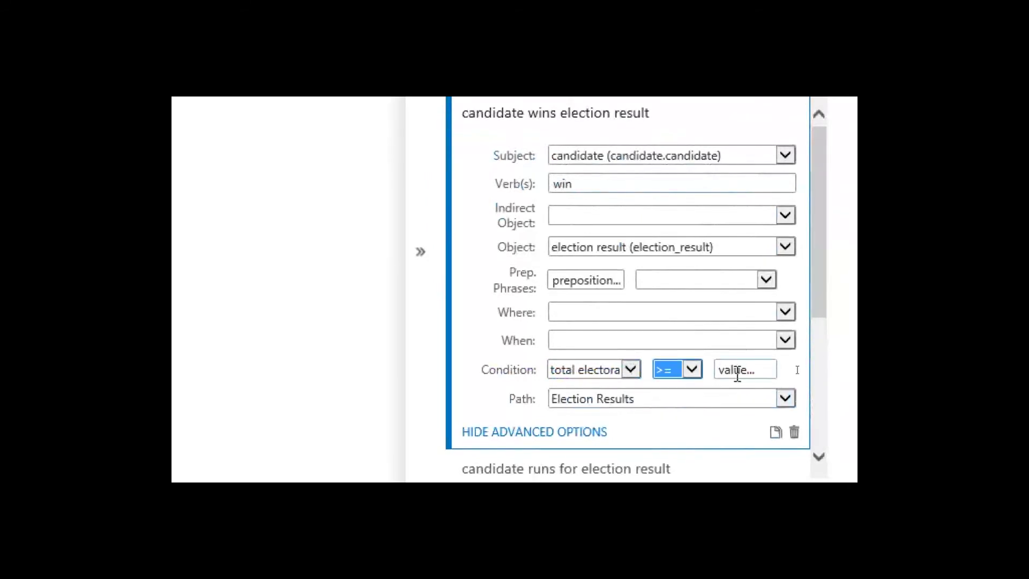
left_click(735, 370)
type("270")
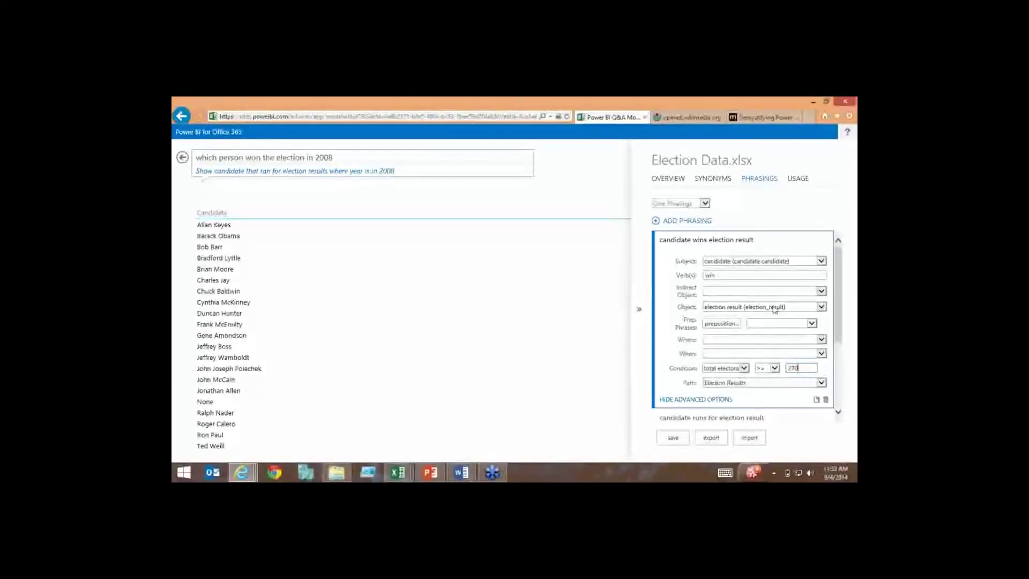
left_click(765, 277)
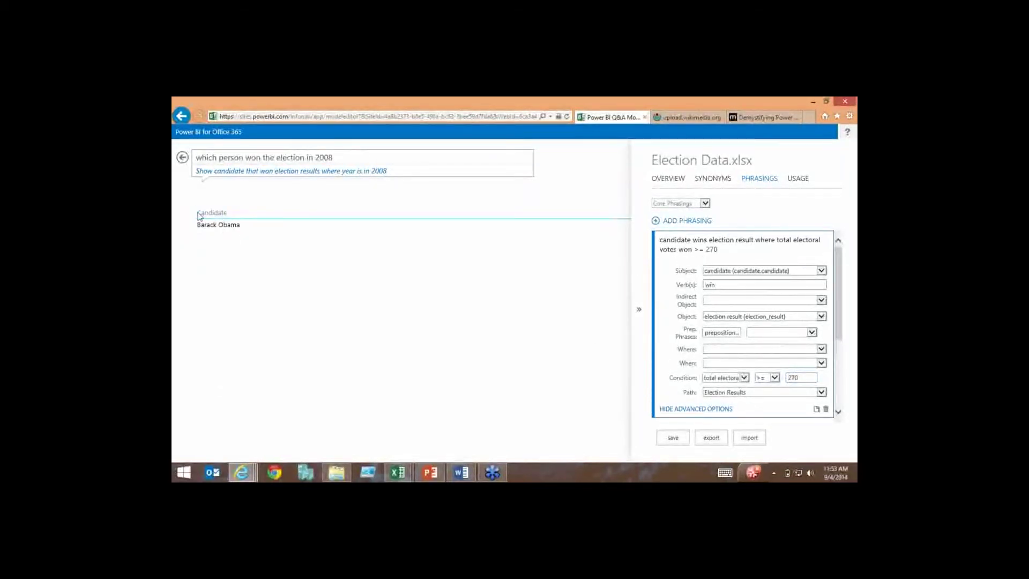
Change the year in the test question to 2004, asking "which person won the election in 2004"
left_click(199, 214)
left_click(367, 162)
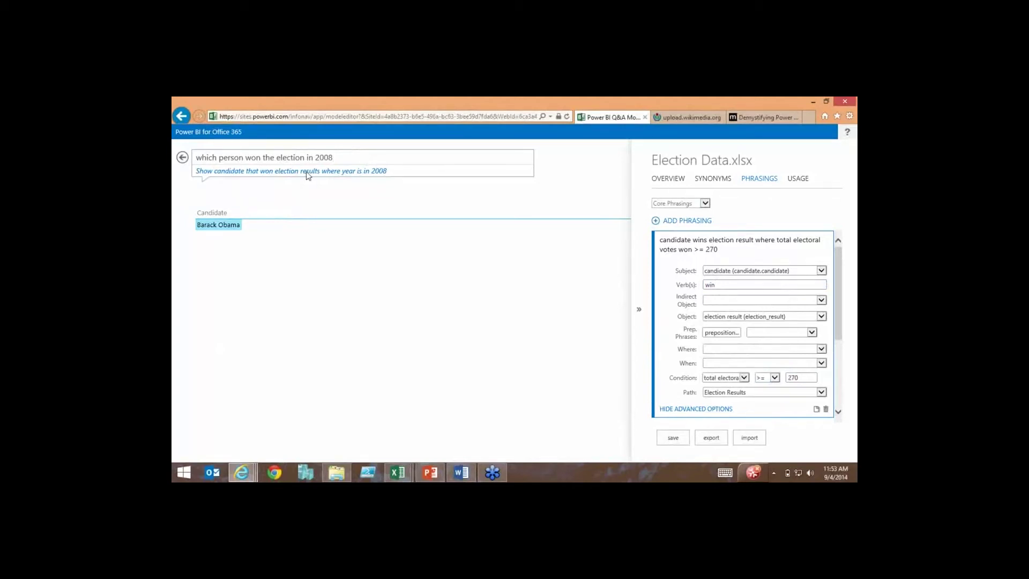
key("BackSpace")
type("4")
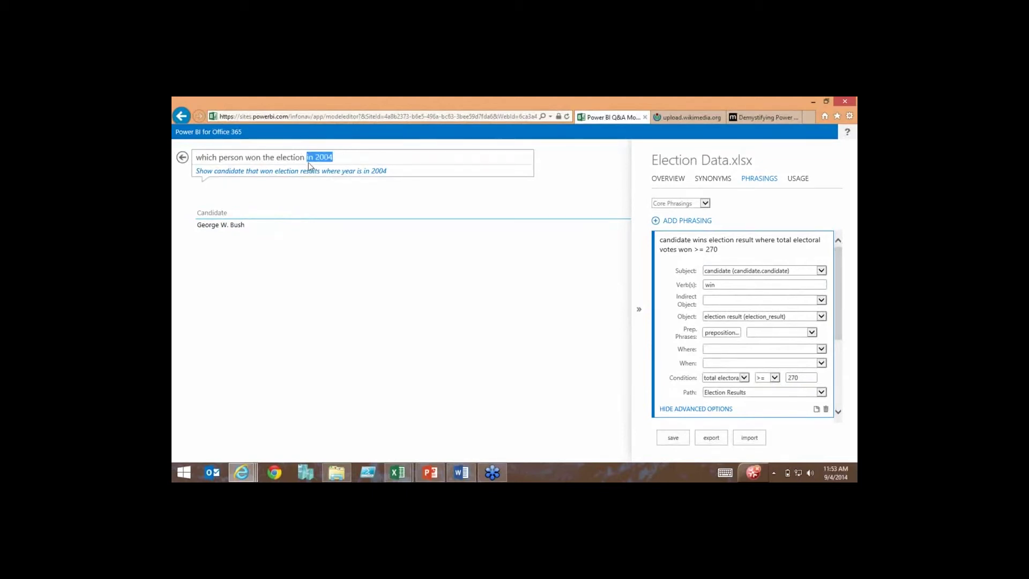
Shorten the test question to "which person won the election" by removing the year condition
key("BackSpace")
key("BackSpace")
key("BackSpace")
key("BackSpace")
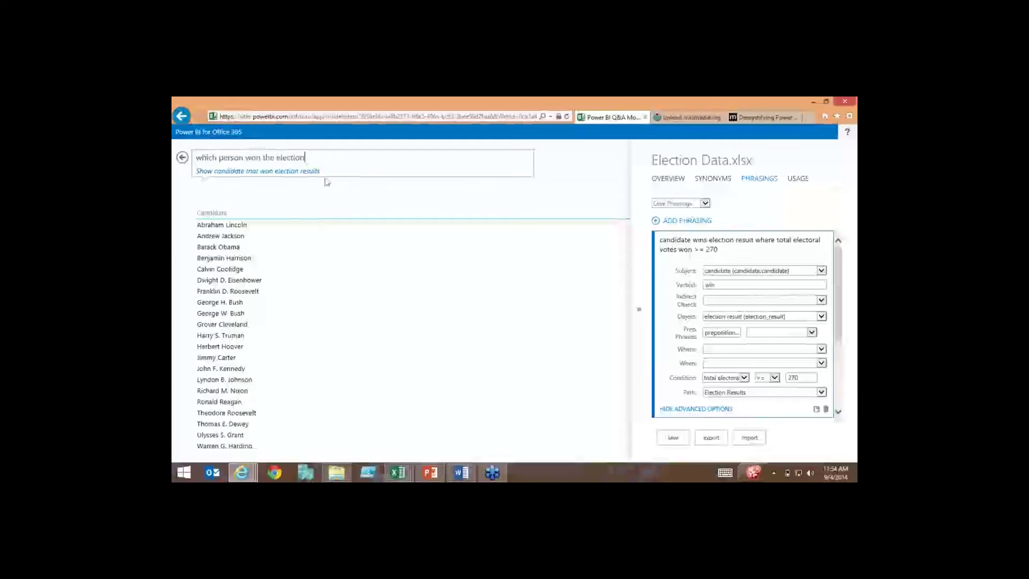
Extend the test question to "which person won the election sort by year descending"
double_click(336, 160)
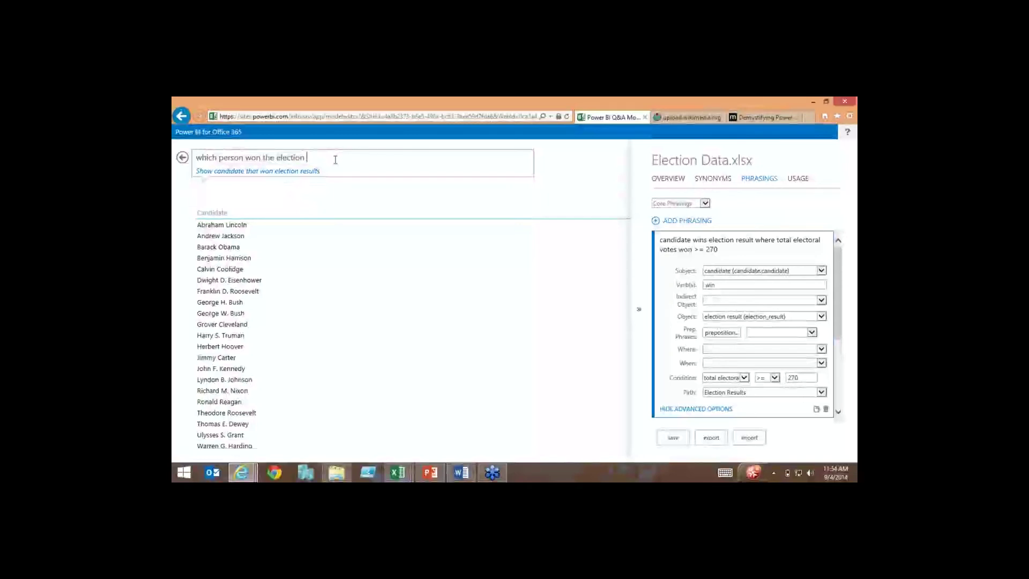
type("sory by year")
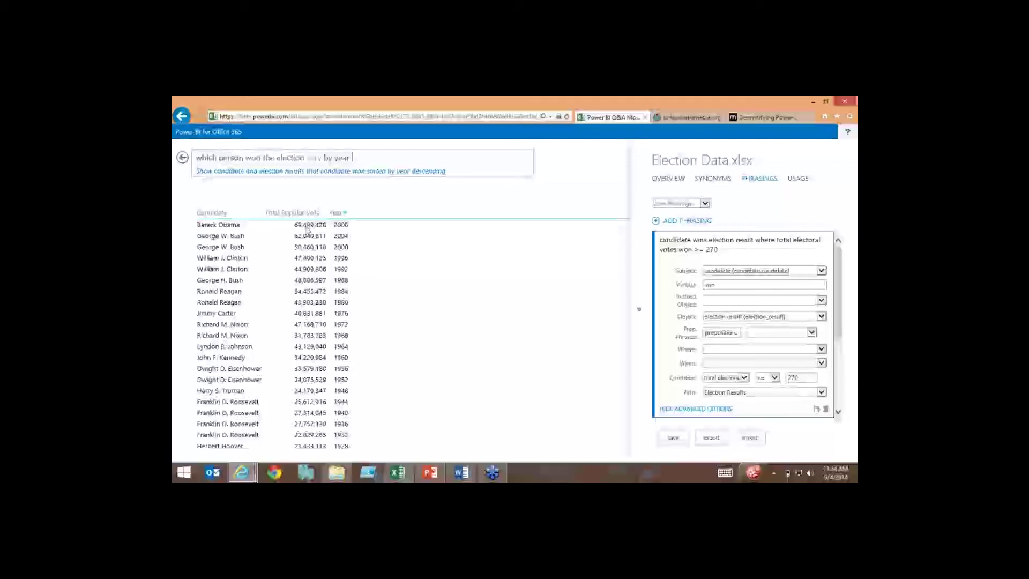
left_click(320, 158)
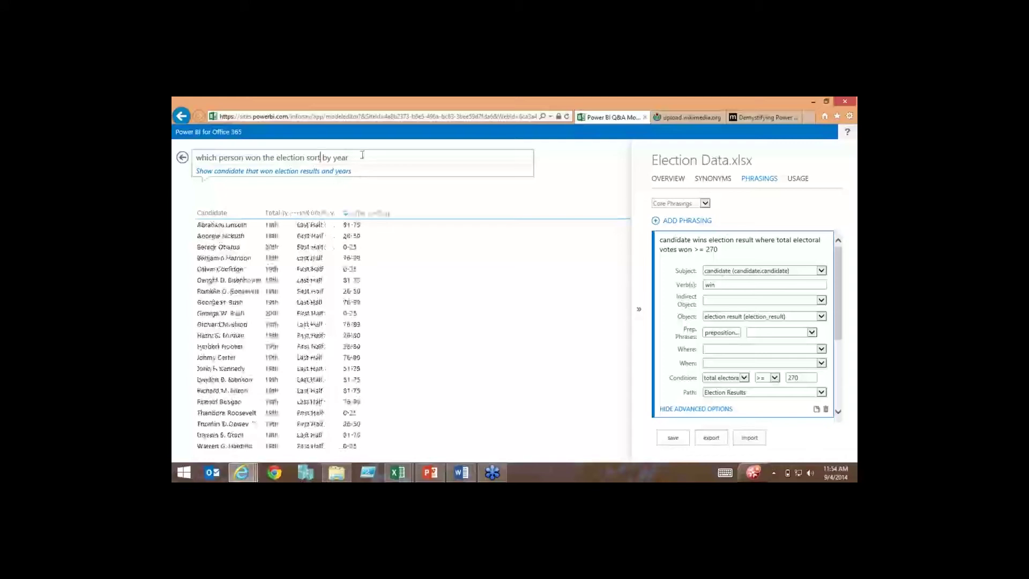
type("de")
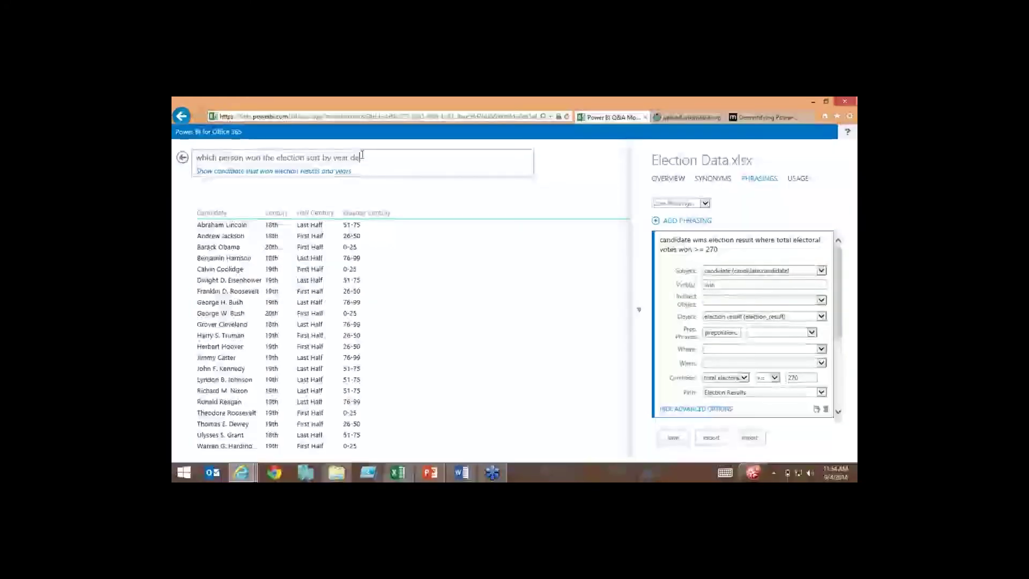
type("scending")
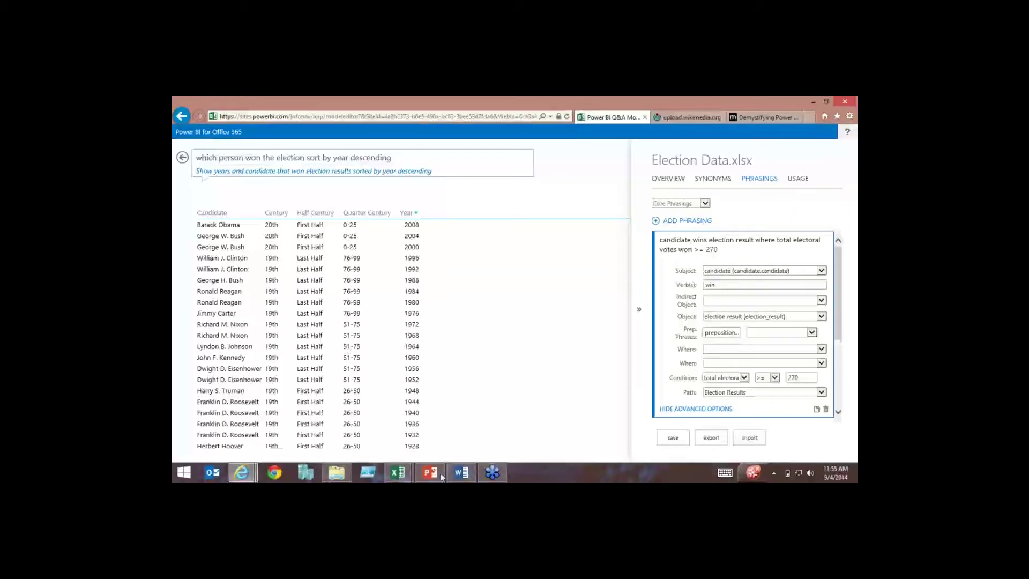
Switch to PowerPoint, present the "Demos" slide on applying synonyms and phrasing, and end the slide show
key("alt+Tab")
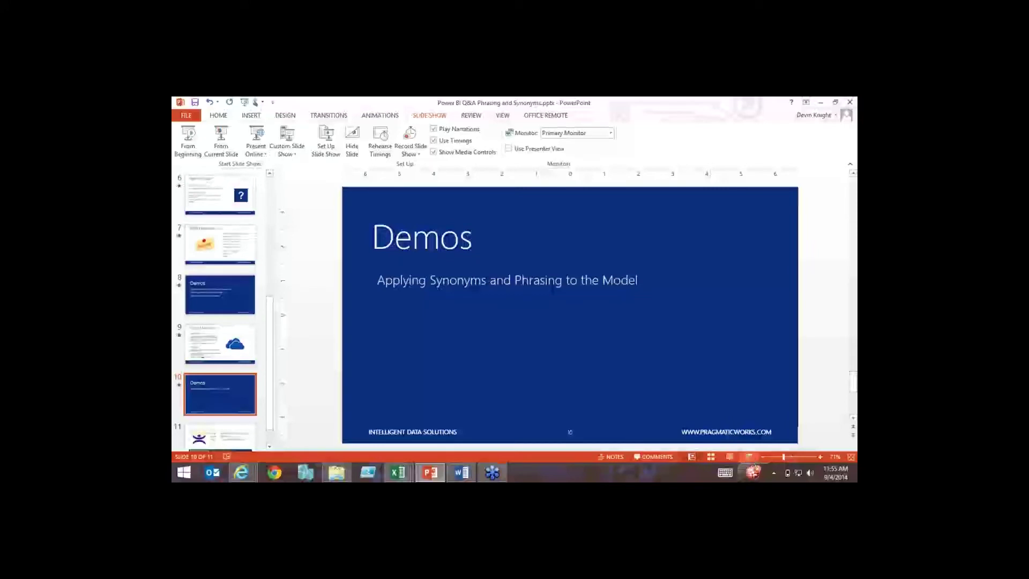
left_click(750, 457)
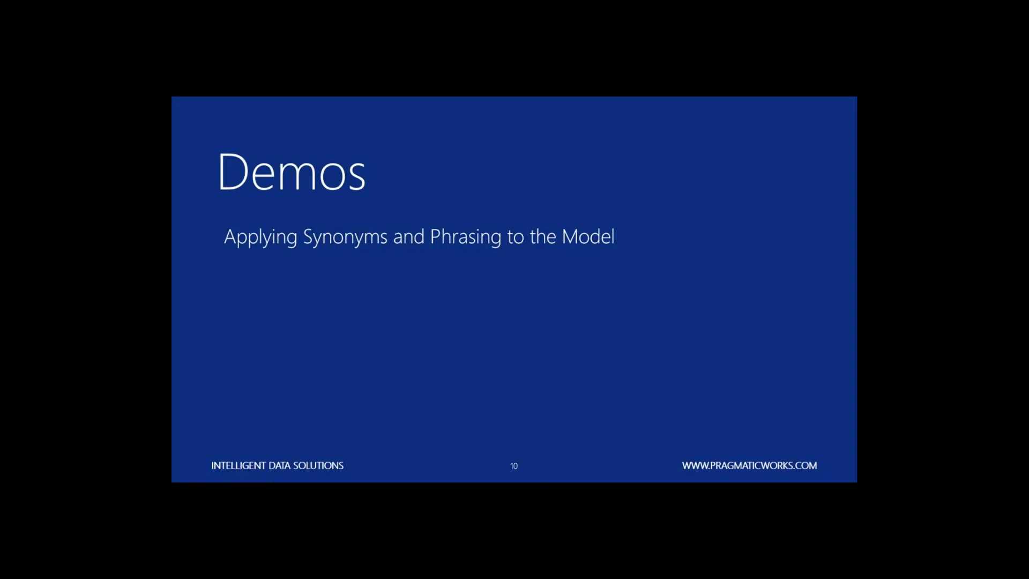
key("Escape")
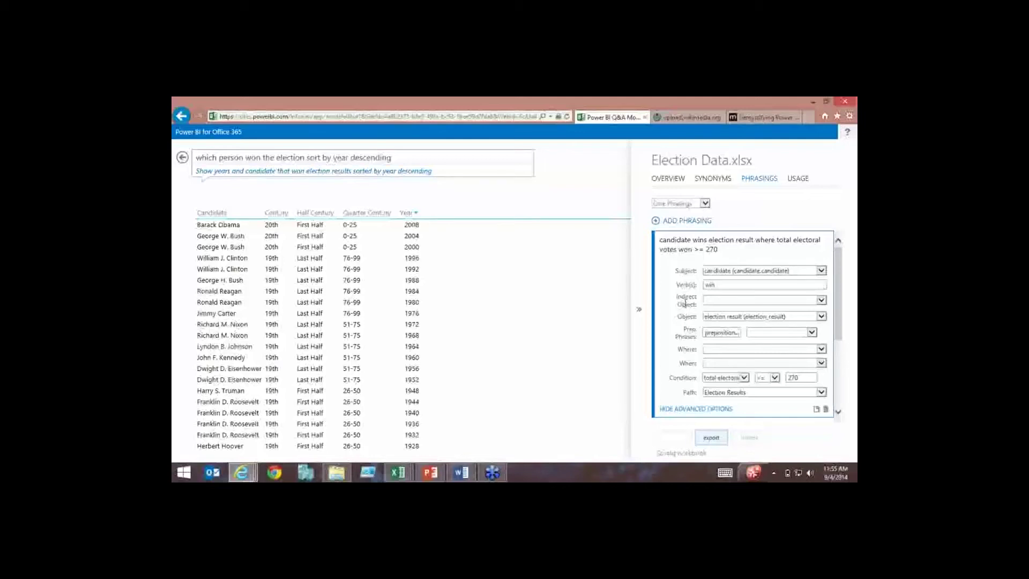
Export the workbook's linguistic schema as Election Data.txt, open the file to view it, and close it
left_click(711, 437)
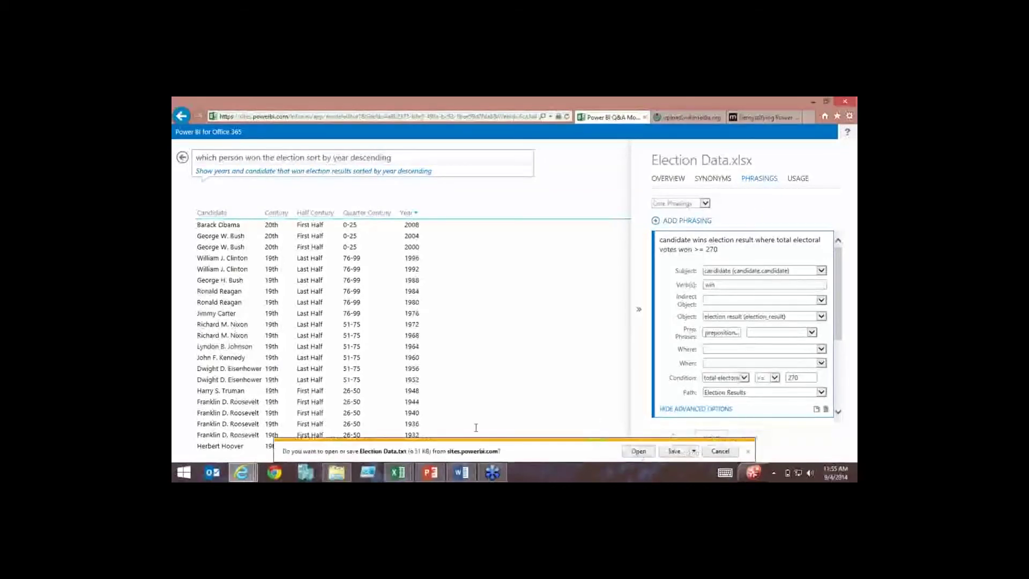
key("alt+o")
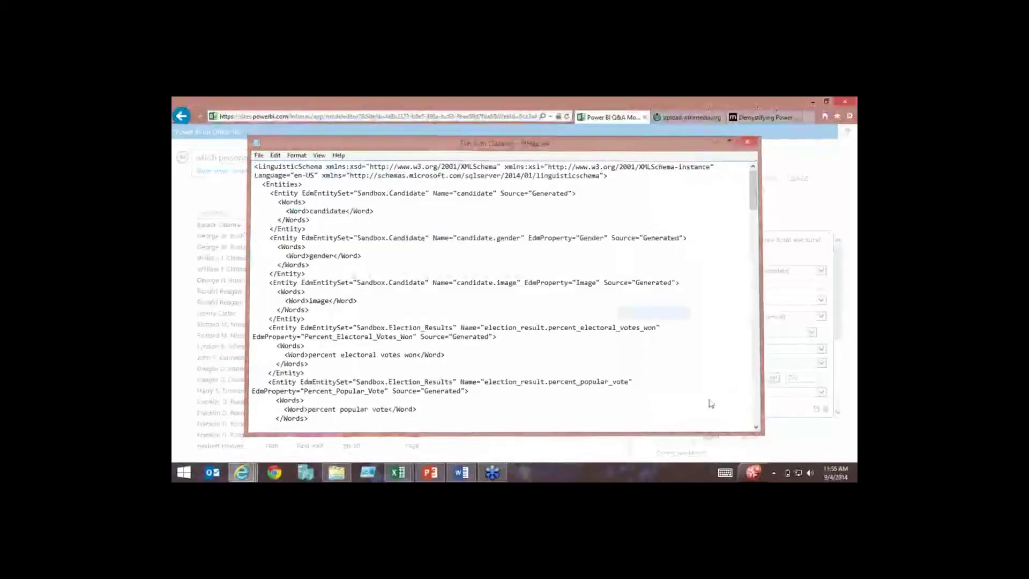
left_click(752, 139)
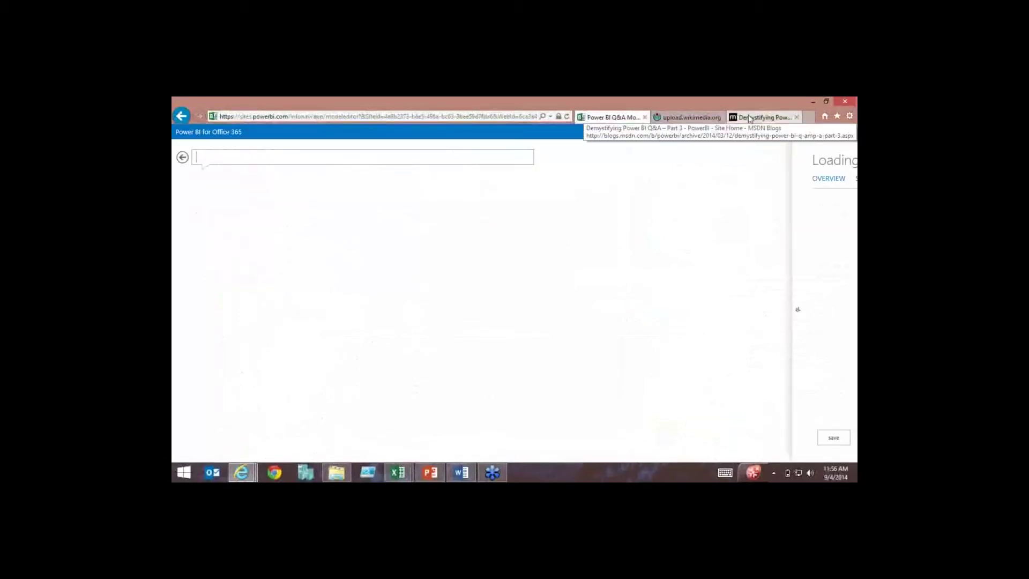
Review the phrasing types, from attribute to adjective phrasings, in the "Demystifying Power BI Q&A – Part 3" MSDN blog article
left_click(749, 118)
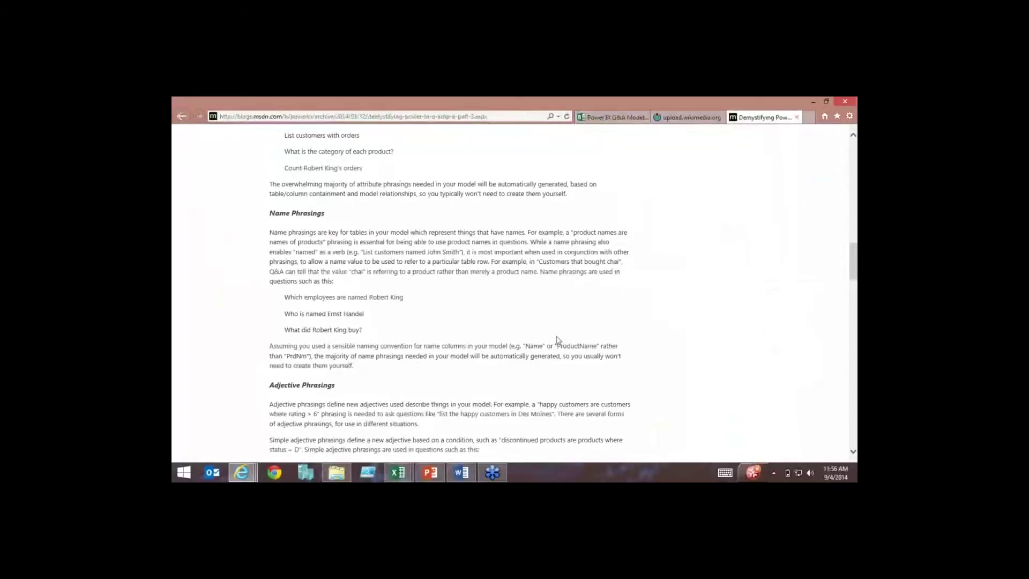
scroll(430, 310, "up", 5)
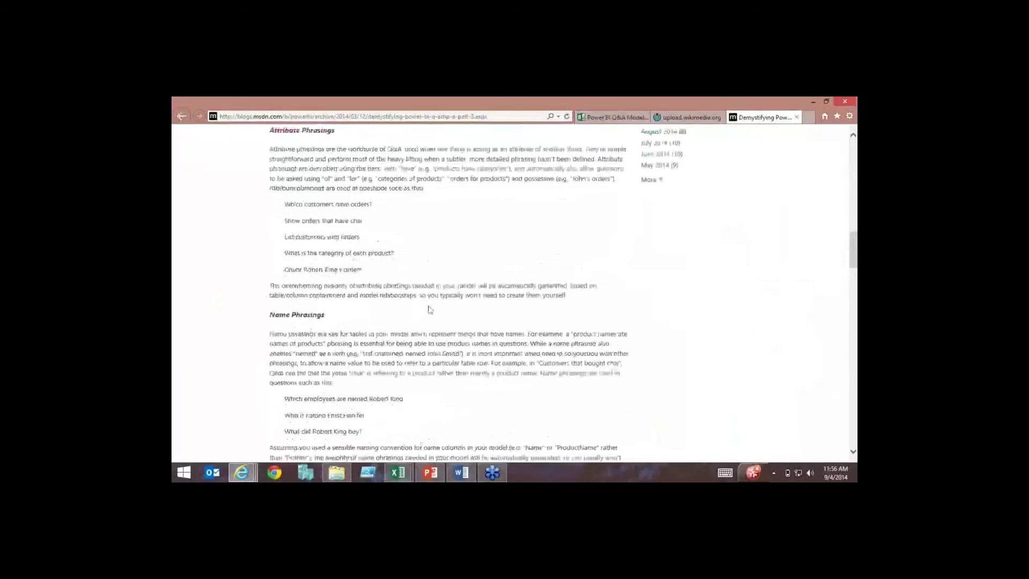
scroll(430, 310, "up", 2)
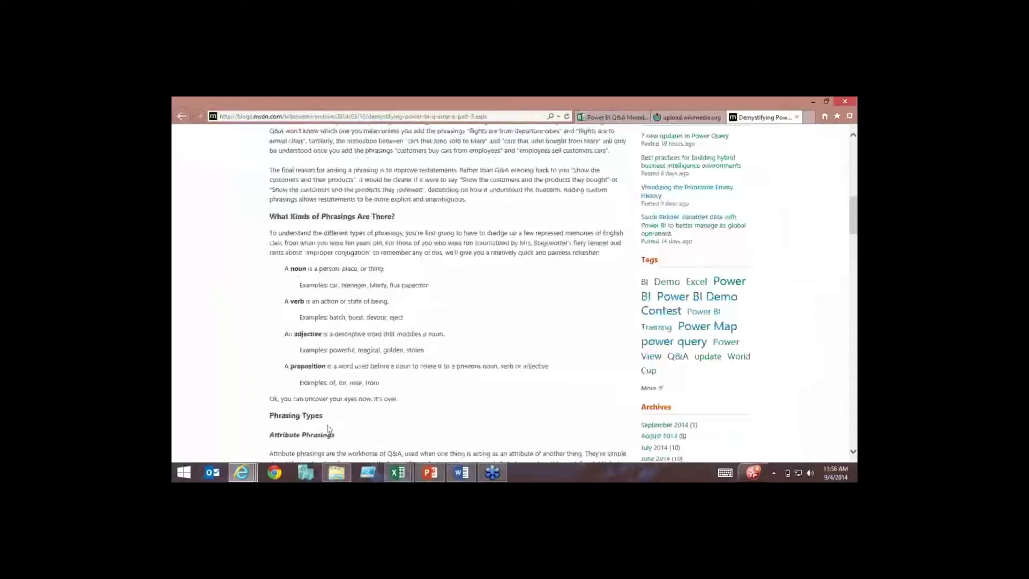
scroll(329, 429, "down", 3)
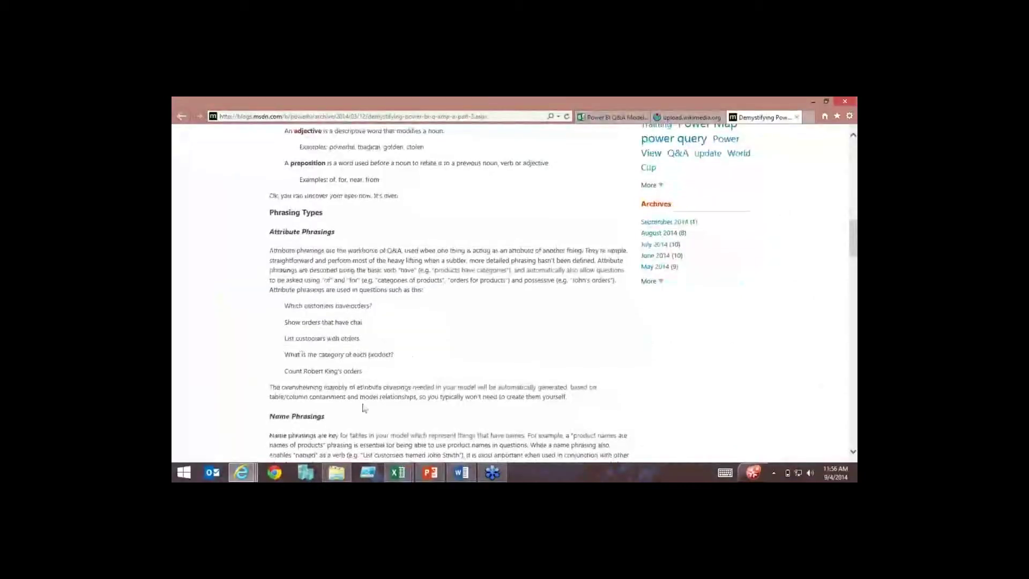
scroll(356, 397, "down", 5)
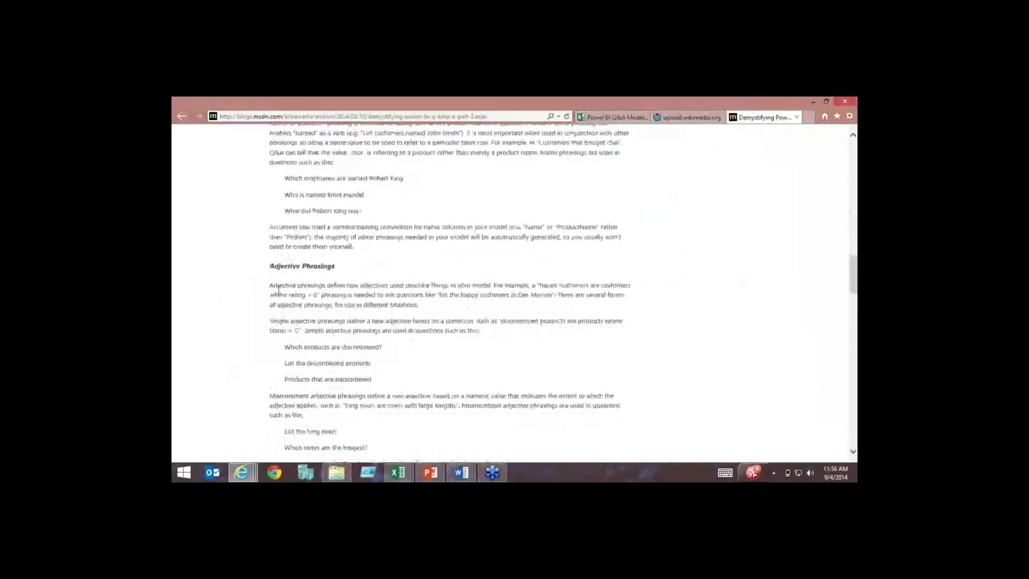
scroll(278, 289, "down", 1)
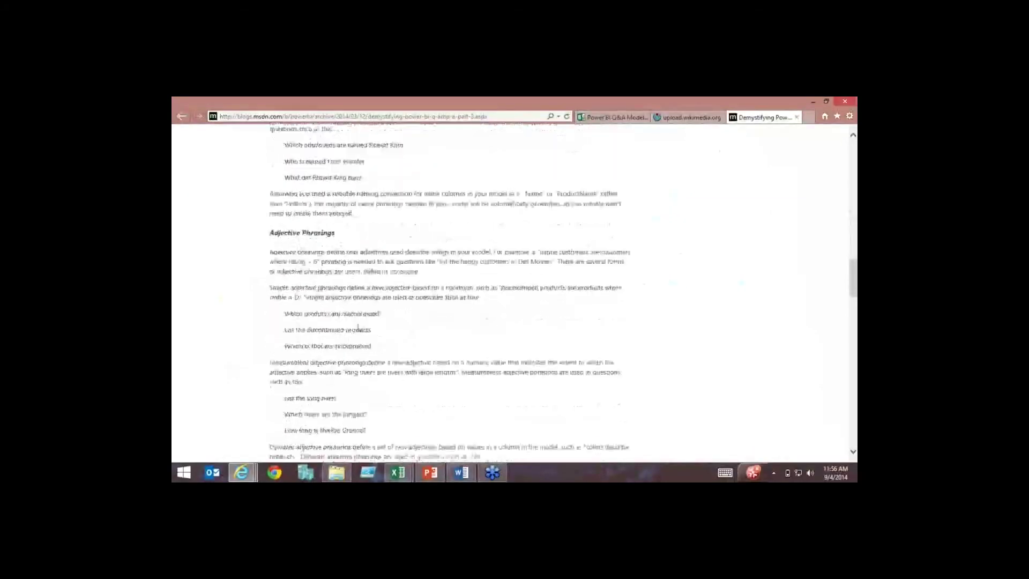
double_click(346, 347)
scroll(374, 374, "down", 2)
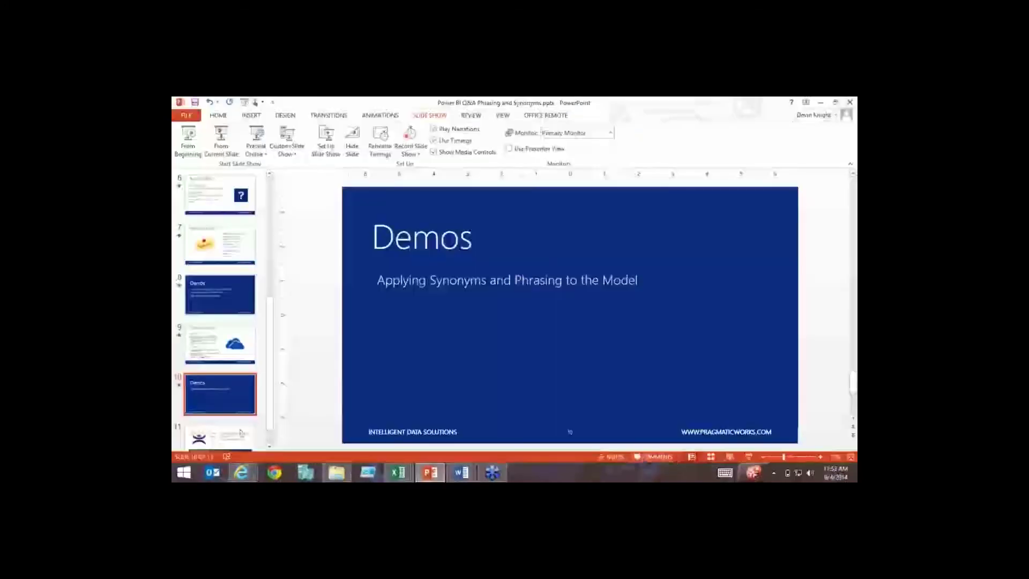
Present the closing contact slide, slide 11, full screen in PowerPoint
left_click(241, 432)
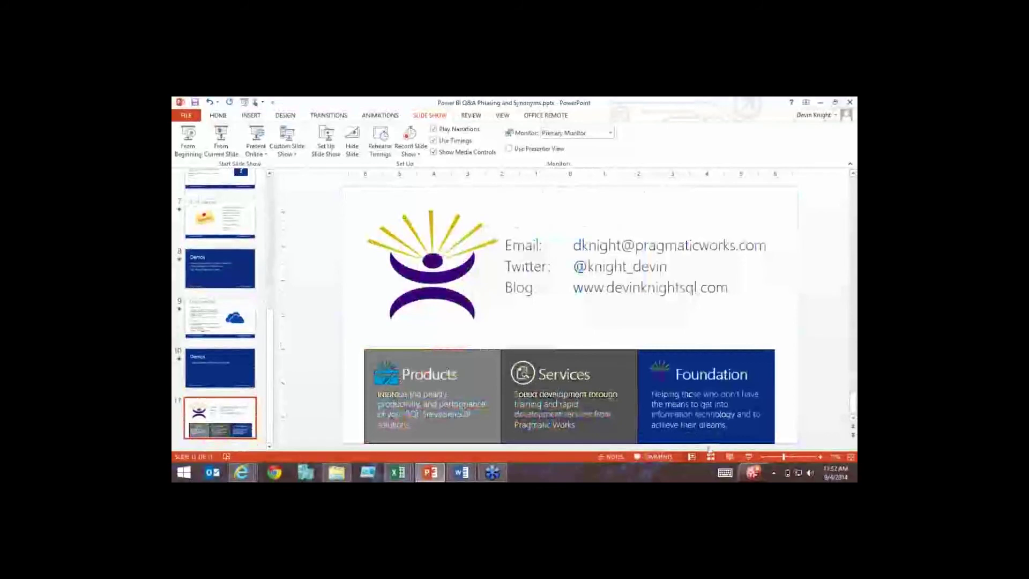
key("shift+F5")
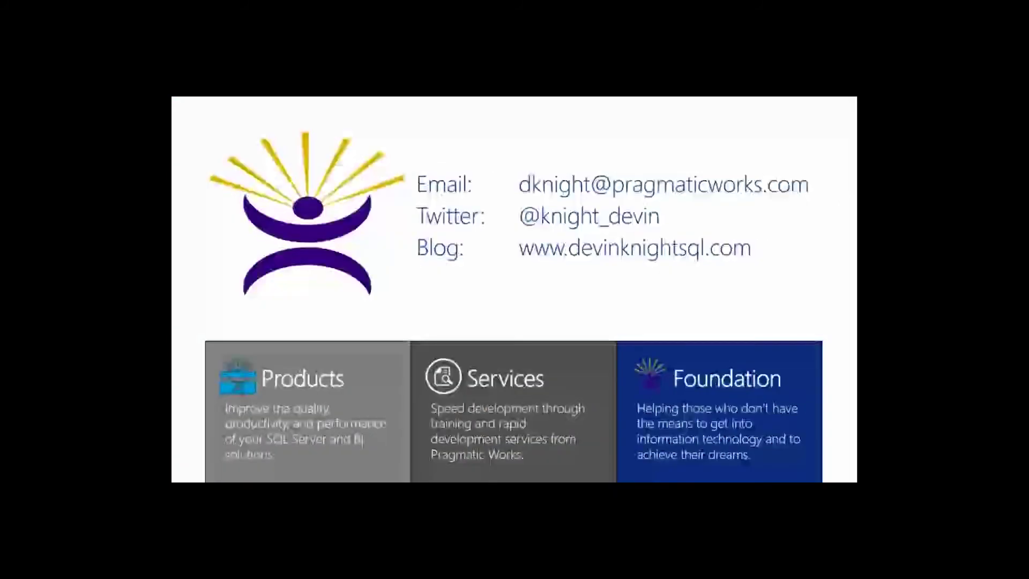